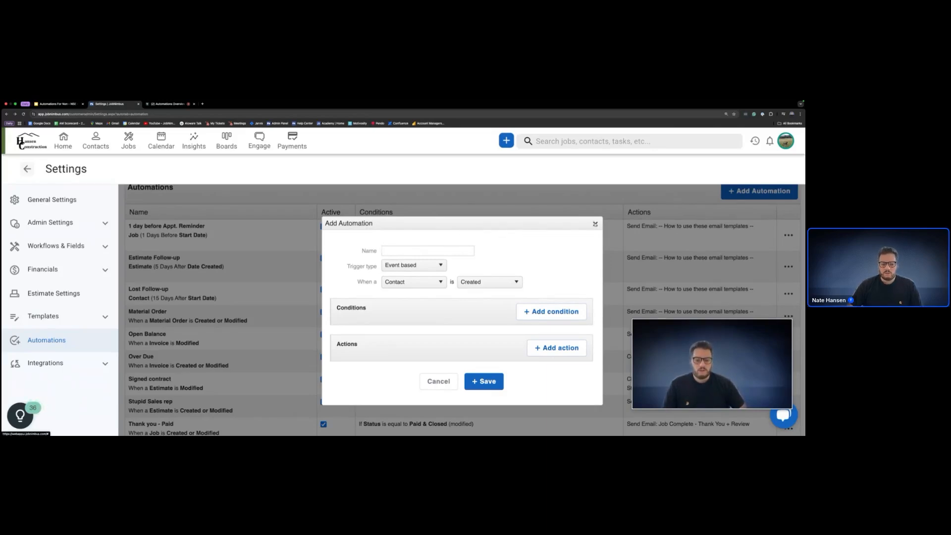
# - Discard the blank new automation and look through the list of existing automations with their conditions and actions
pyautogui.click(439, 381)
pyautogui.scroll(-2, 285, 265)
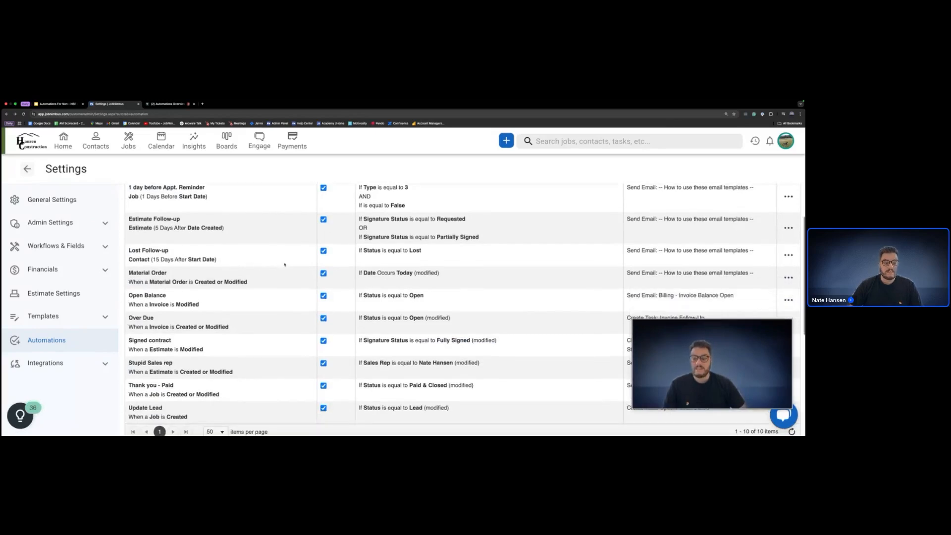
pyautogui.scroll(-1, 285, 264)
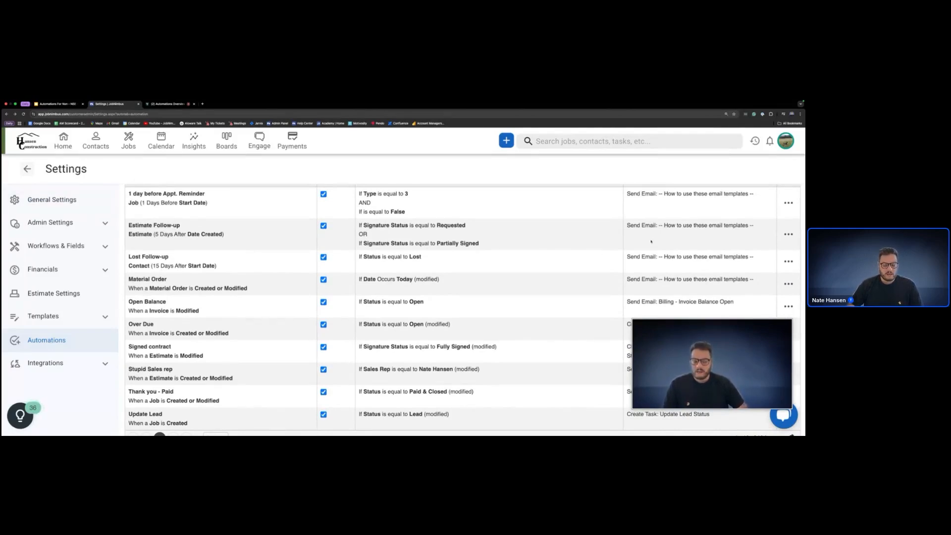
pyautogui.scroll(1, 721, 200)
pyautogui.scroll(3, 721, 200)
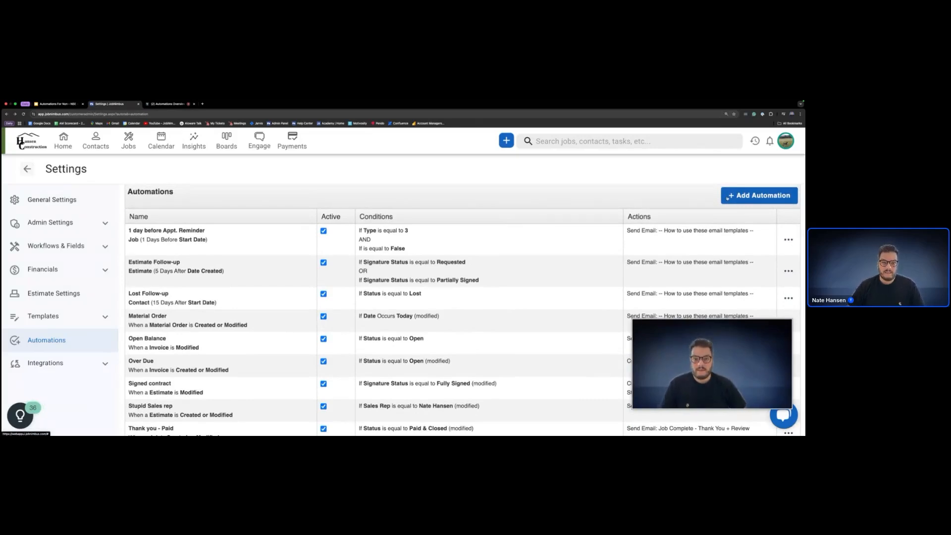
# - Start a new automation and name it 001 Lead
pyautogui.click(726, 198)
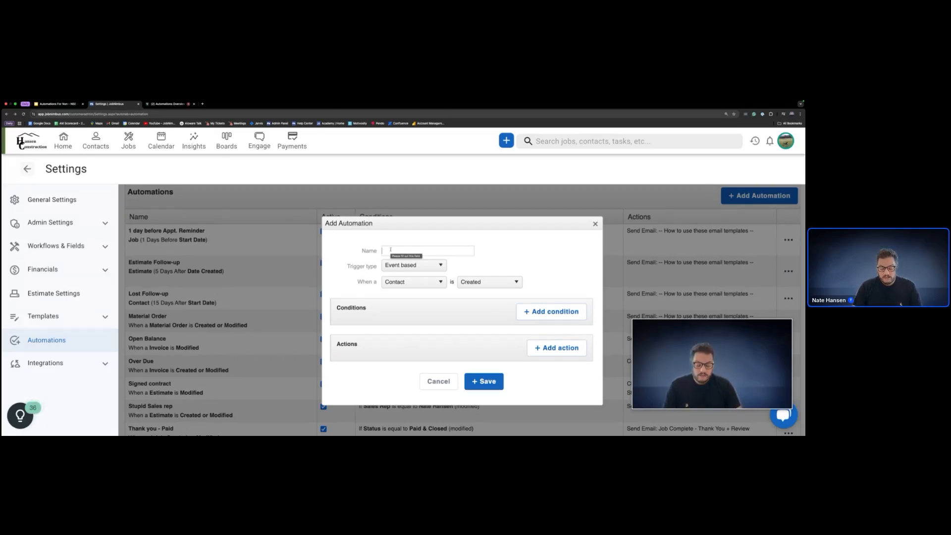
pyautogui.write('O')
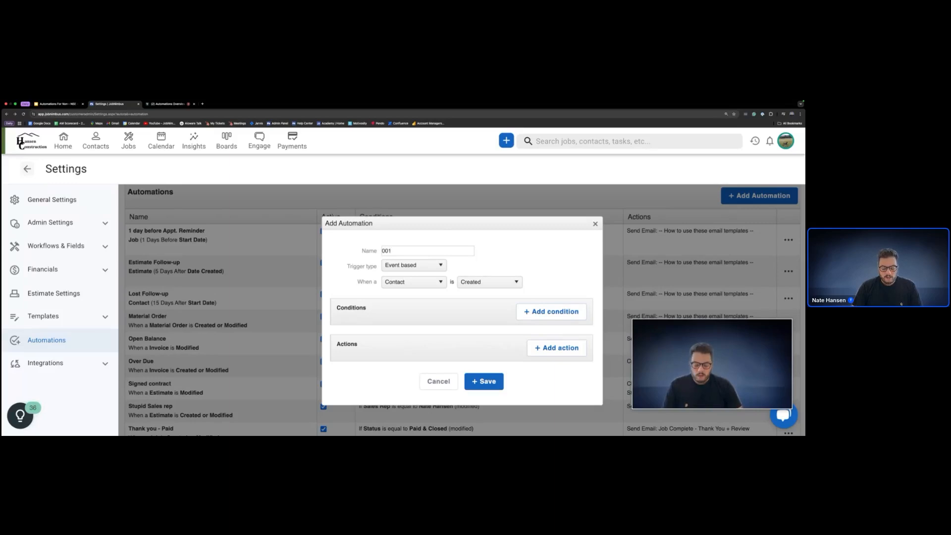
pyautogui.write('01 ')
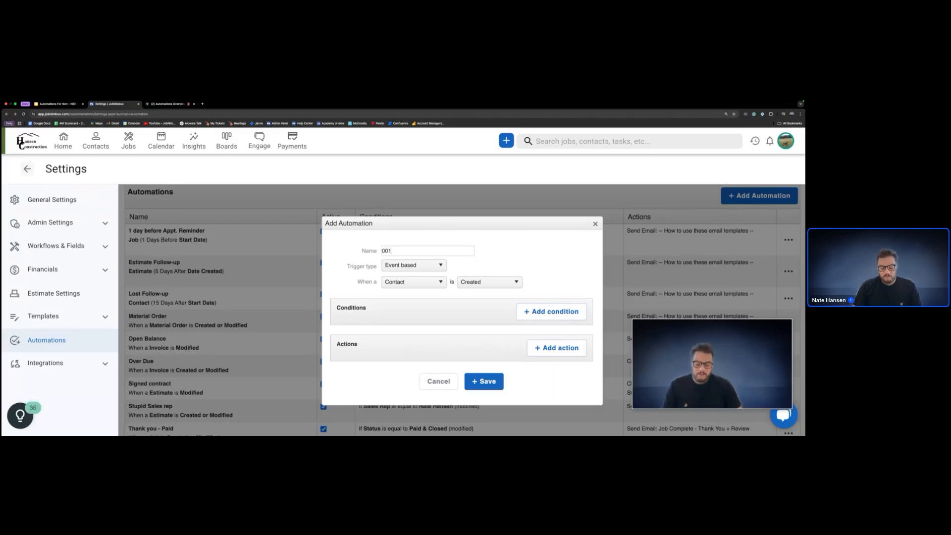
pyautogui.write('Lead')
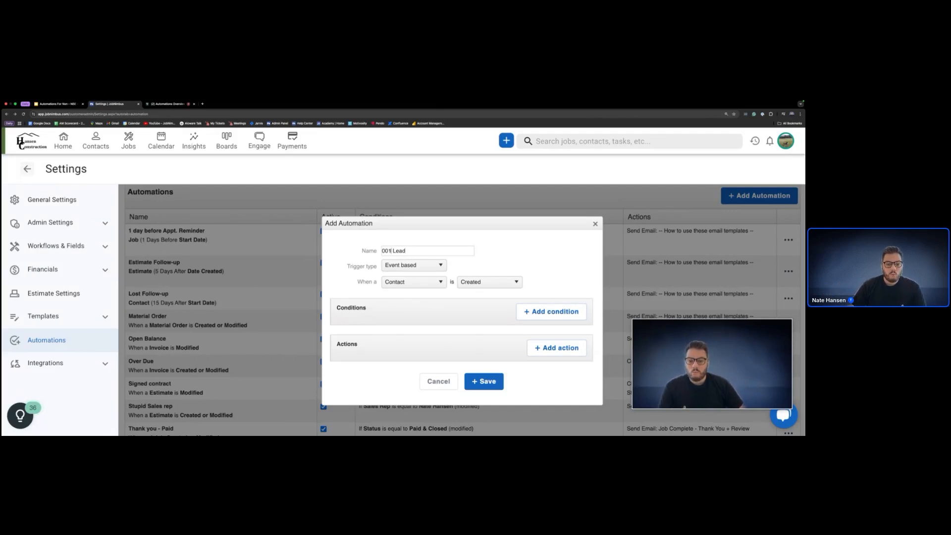
# - Try 002 as the number in the automation's name and restore it to 001
pyautogui.click(390, 250)
pyautogui.press('BackSpace')
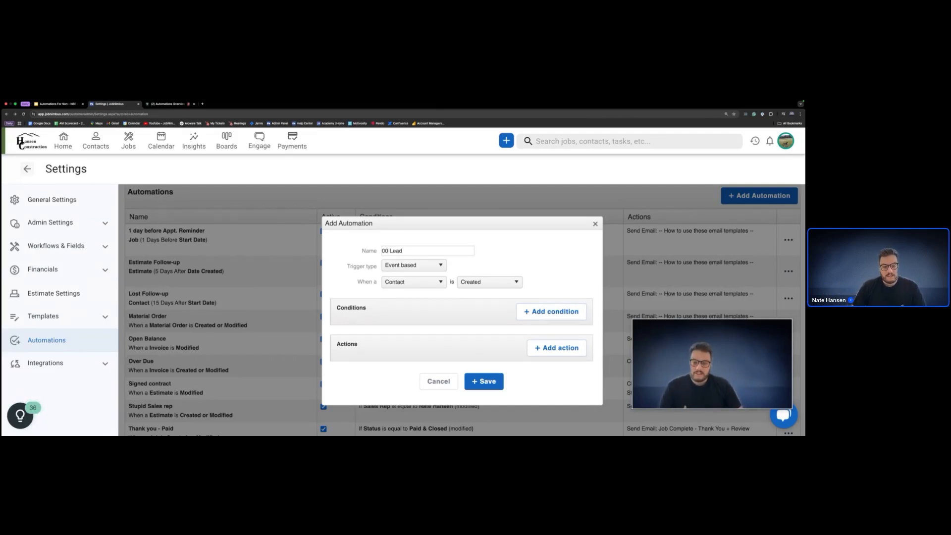
pyautogui.write('2')
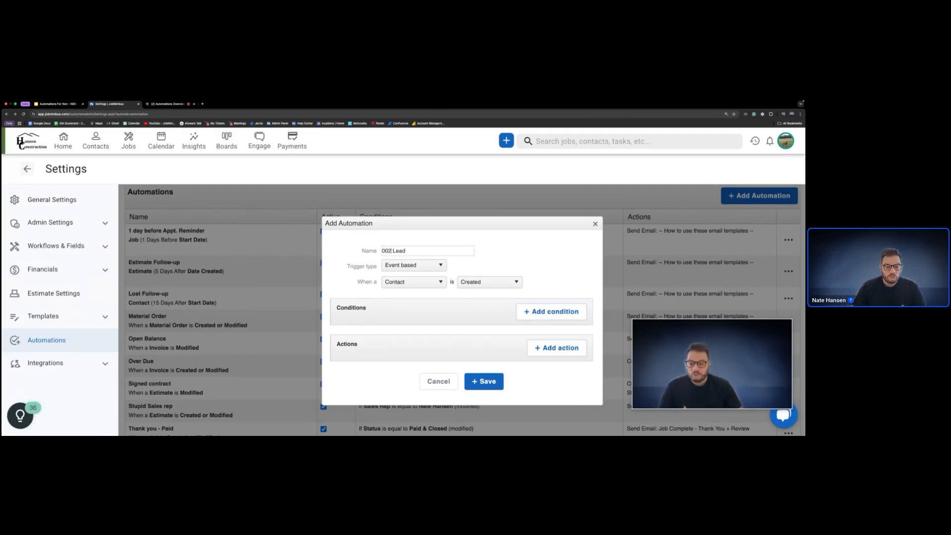
pyautogui.press('BackSpace')
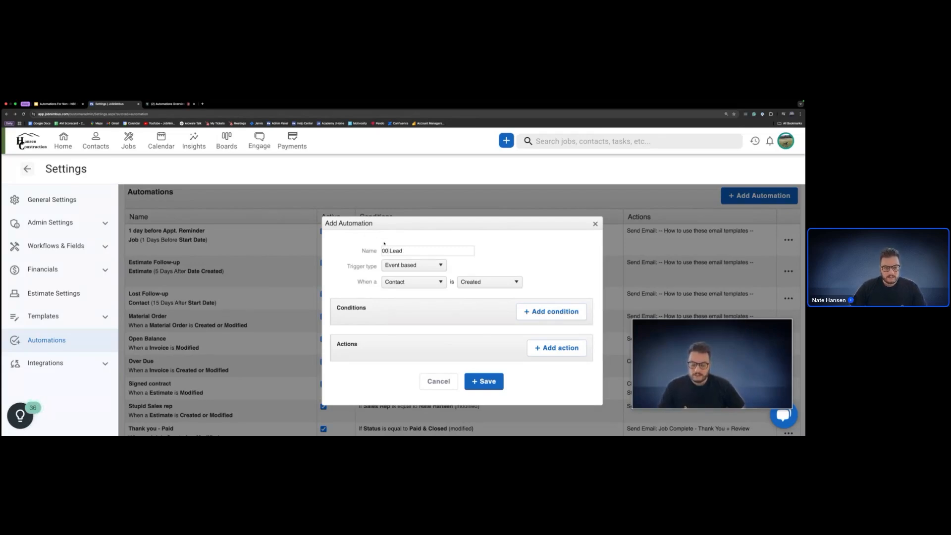
pyautogui.write('1')
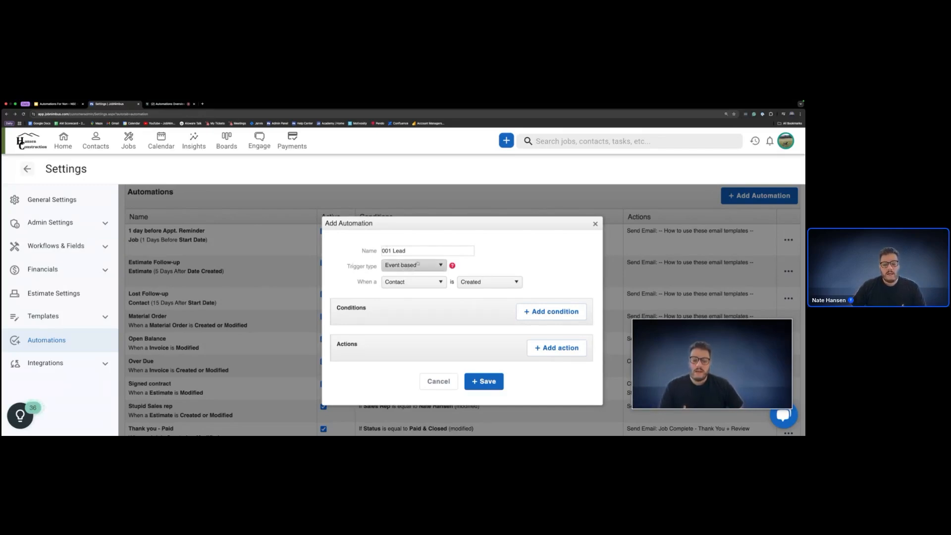
# - Examine the available trigger types and the help text explaining event-based and time-based automations
pyautogui.click(403, 266)
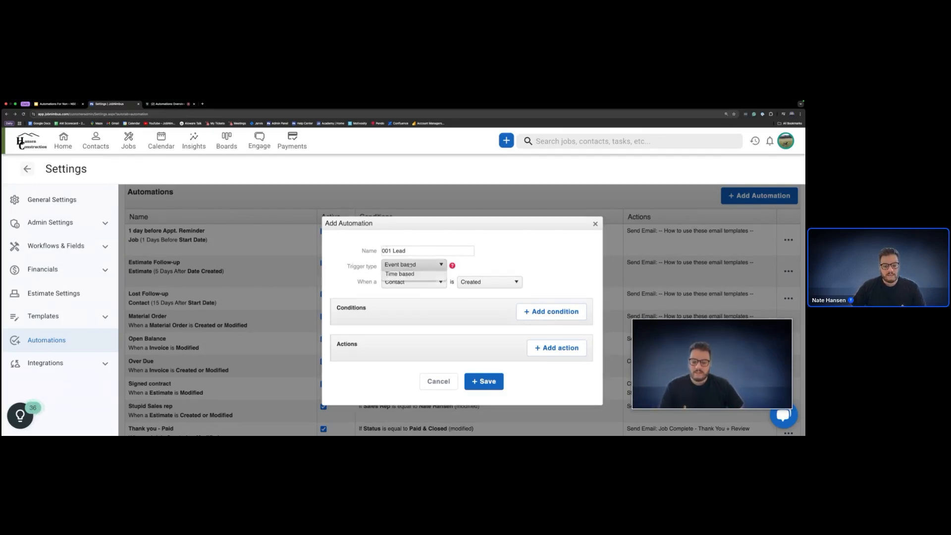
pyautogui.click(408, 268)
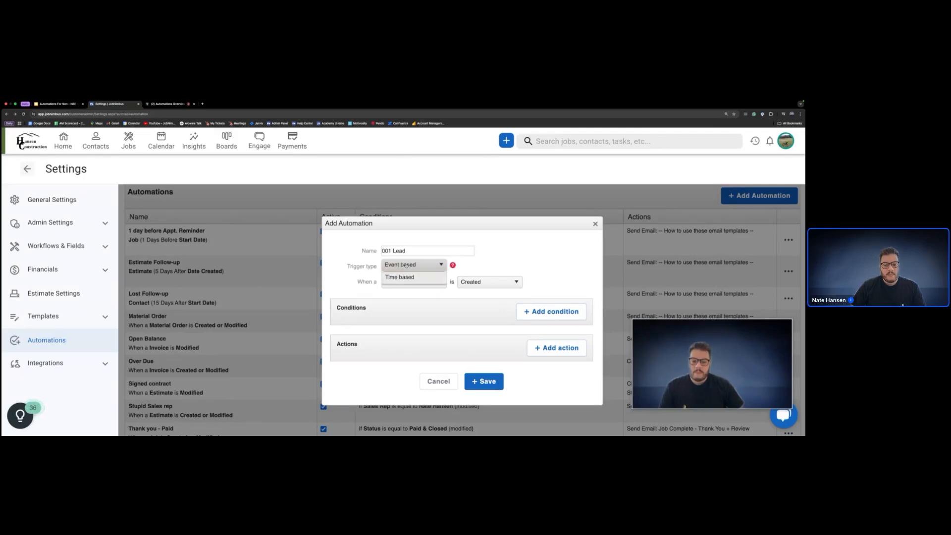
pyautogui.scroll(1, 451, 269)
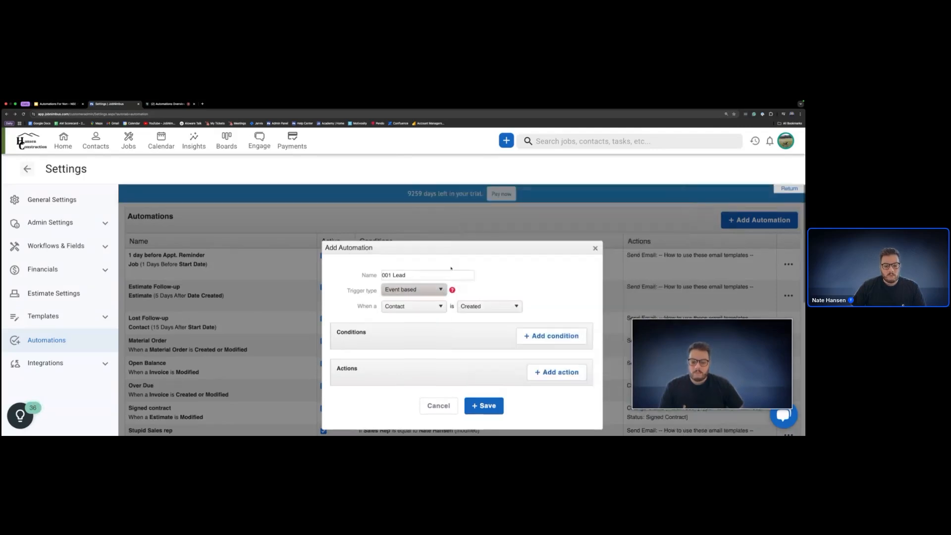
pyautogui.click(426, 290)
pyautogui.moveTo(452, 290)
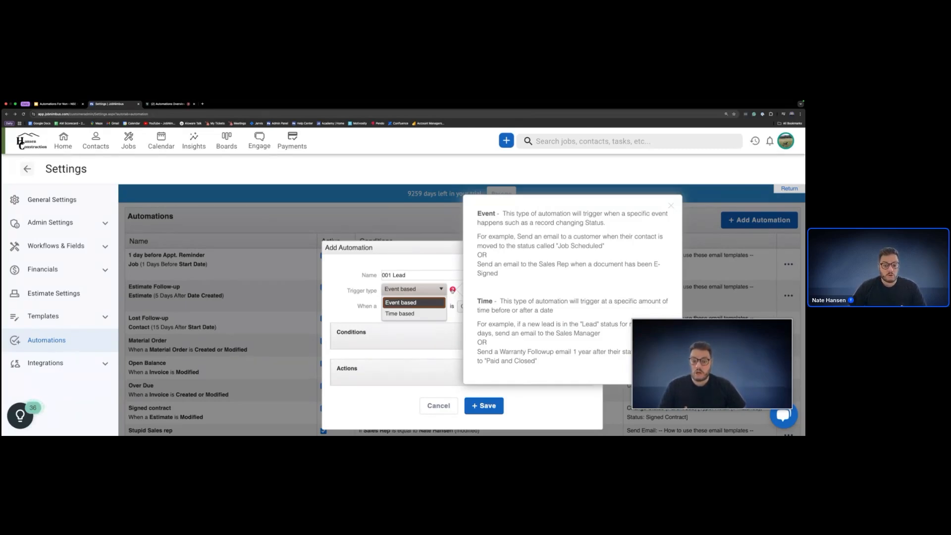
pyautogui.click(358, 281)
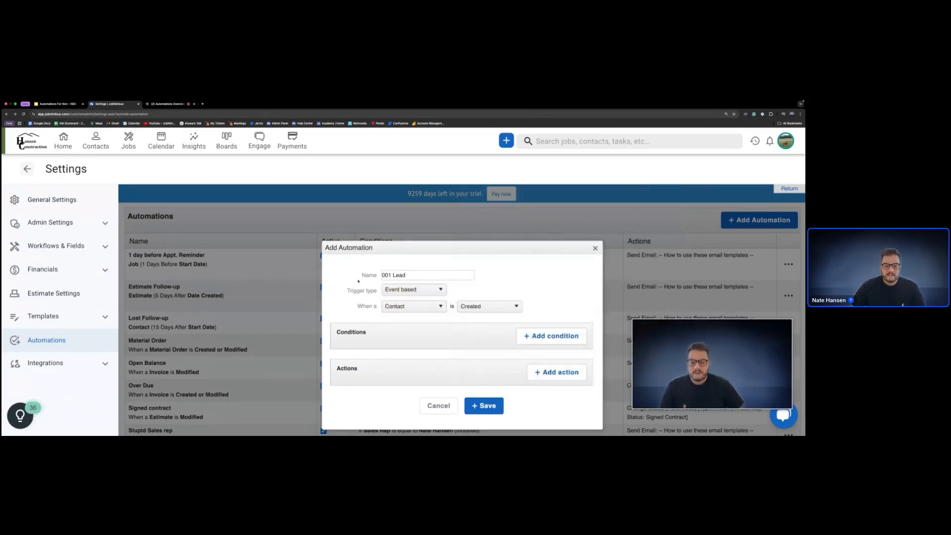
# - Check the trigger's record types and event options, and have it fire when a Contact is Created
pyautogui.scroll(-1, 353, 307)
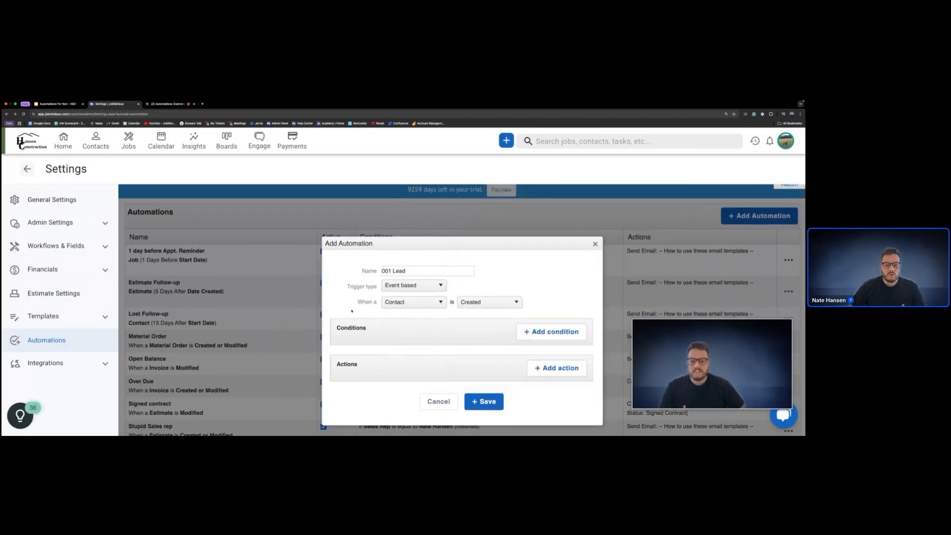
pyautogui.scroll(-3, 349, 303)
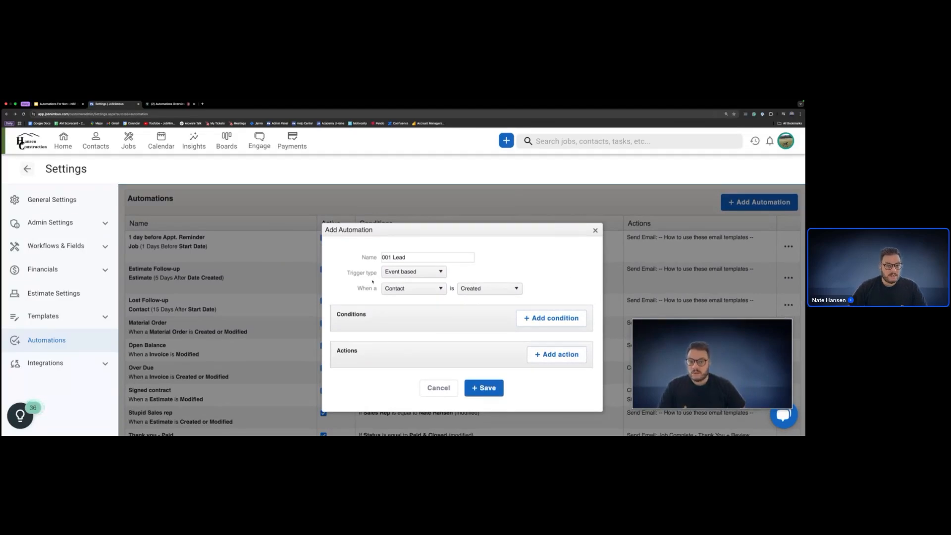
pyautogui.click(416, 288)
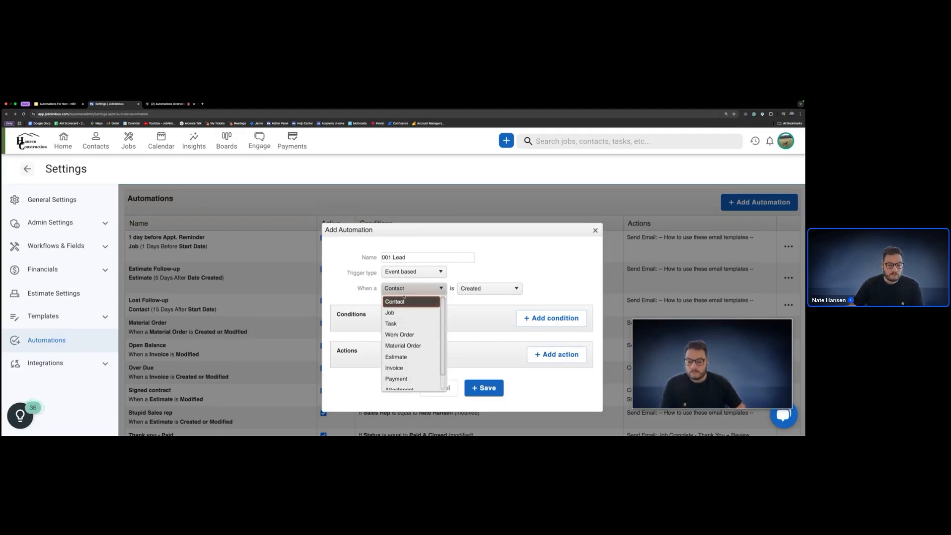
pyautogui.click(470, 288)
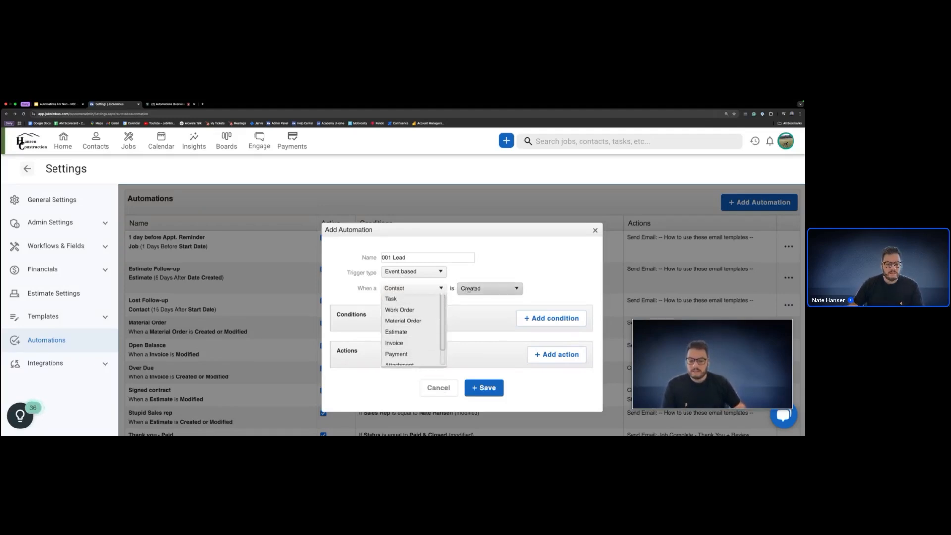
pyautogui.click(469, 301)
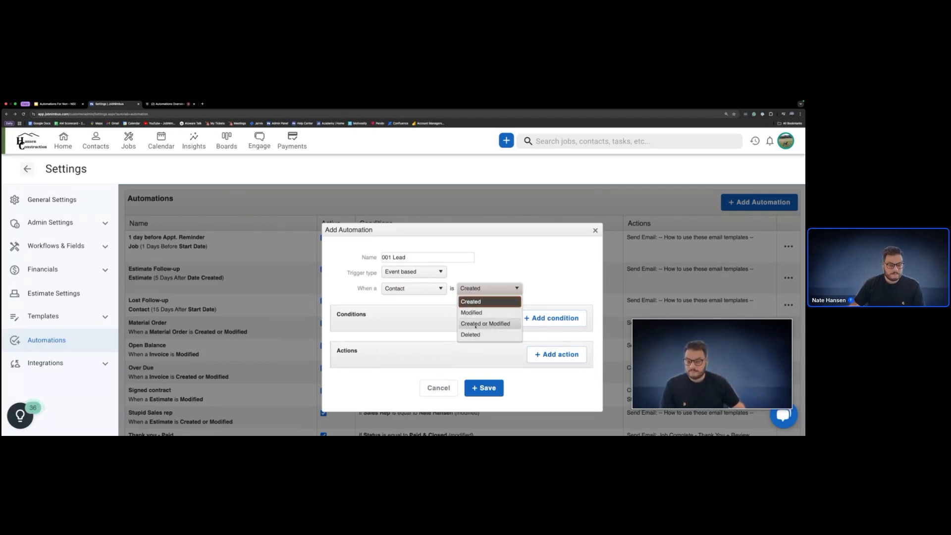
pyautogui.click(476, 302)
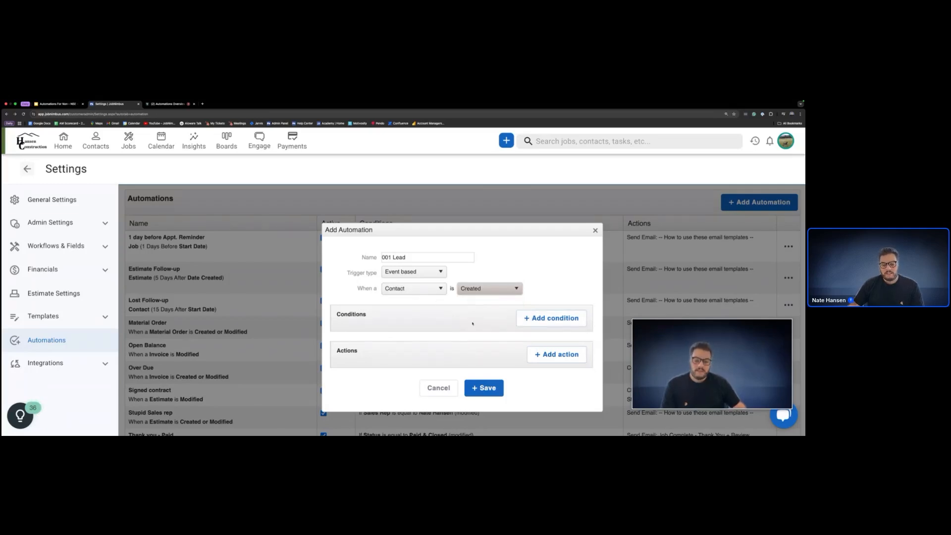
# - Examine which fields a contact condition can be based on, without adding a condition
pyautogui.click(518, 318)
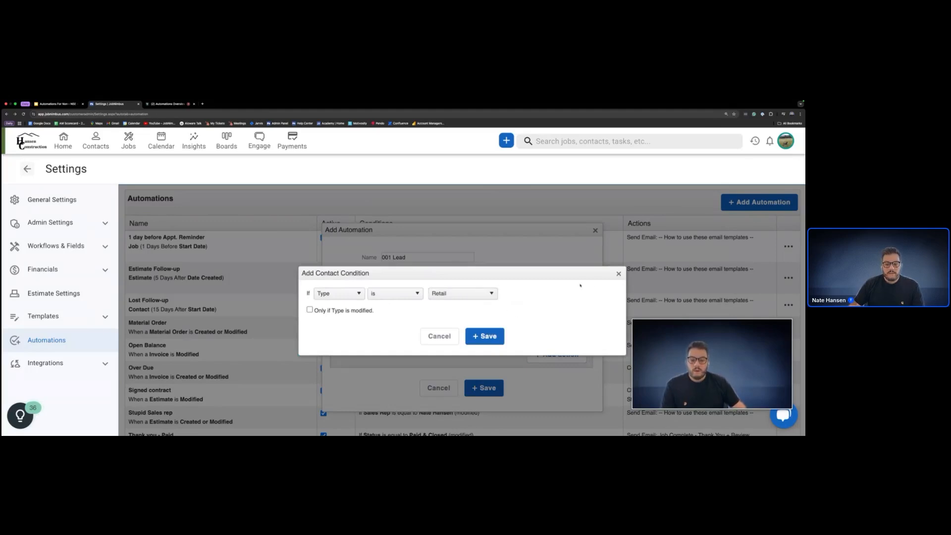
pyautogui.click(480, 338)
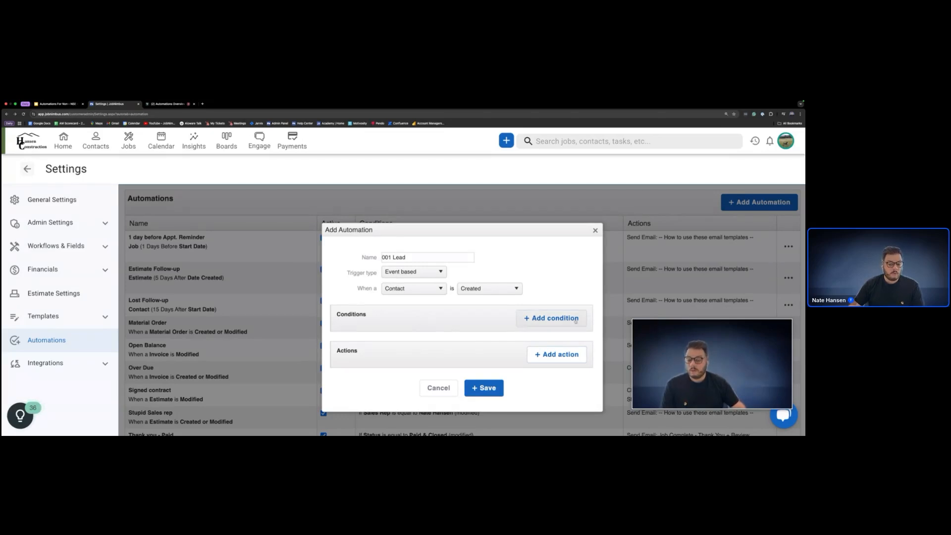
pyautogui.click(551, 318)
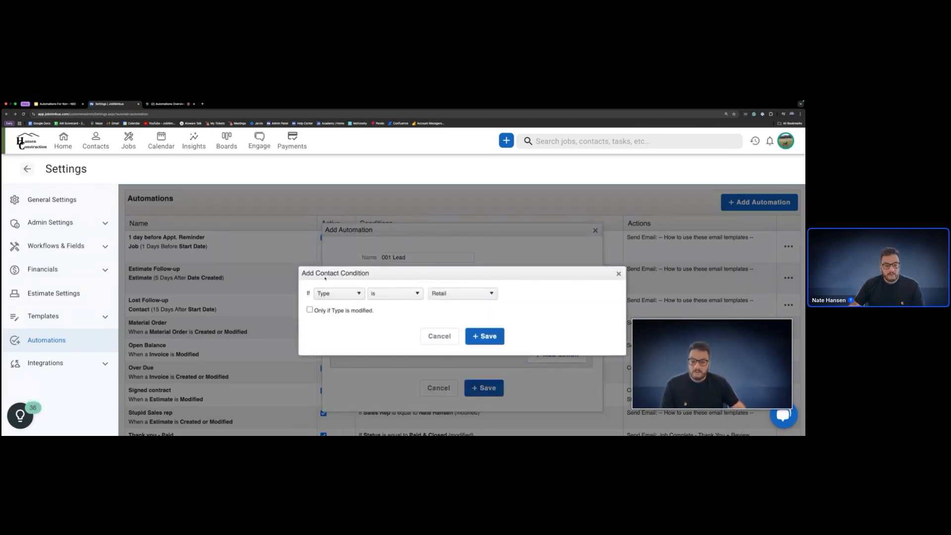
pyautogui.click(330, 293)
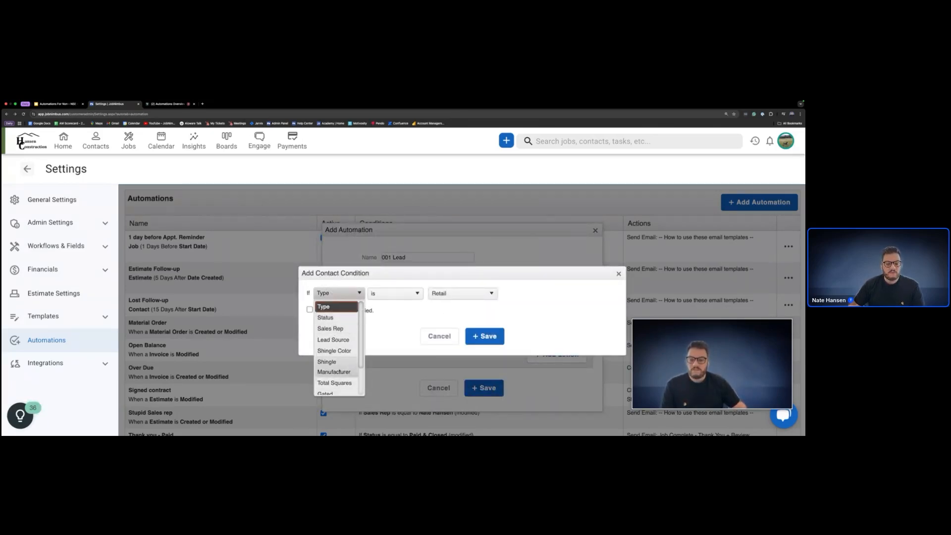
pyautogui.moveTo(319, 274); pyautogui.dragTo(339, 276)
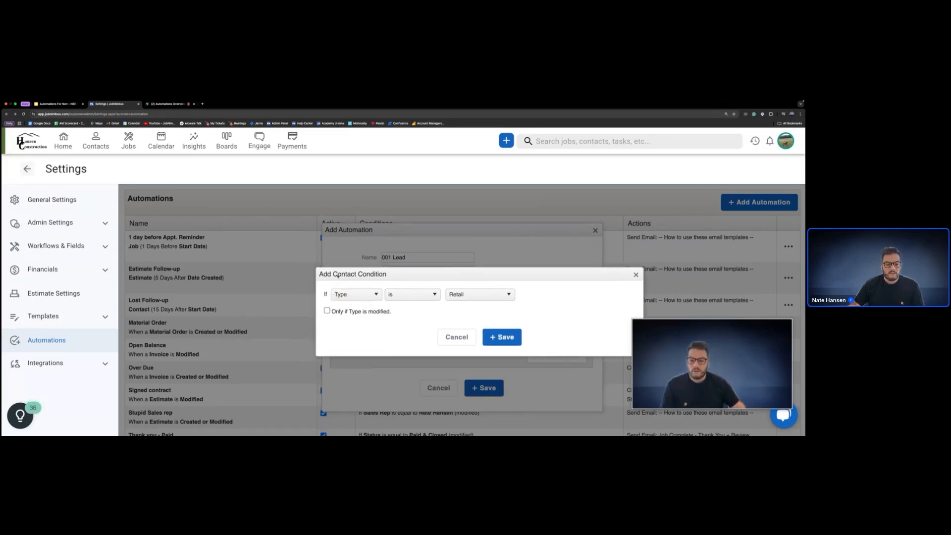
pyautogui.click(457, 337)
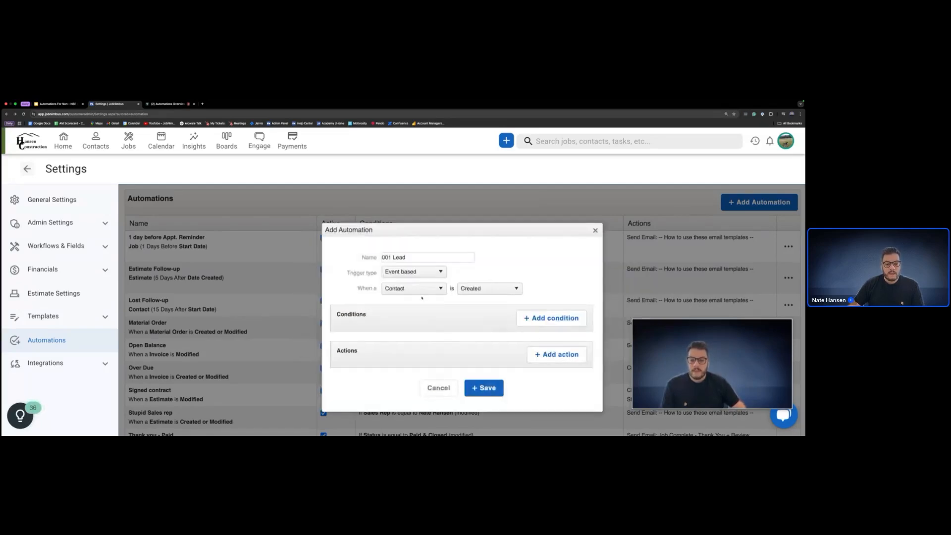
# - Try Task as the trigger's record type to view its condition fields, and return the trigger to Contact
pyautogui.click(413, 288)
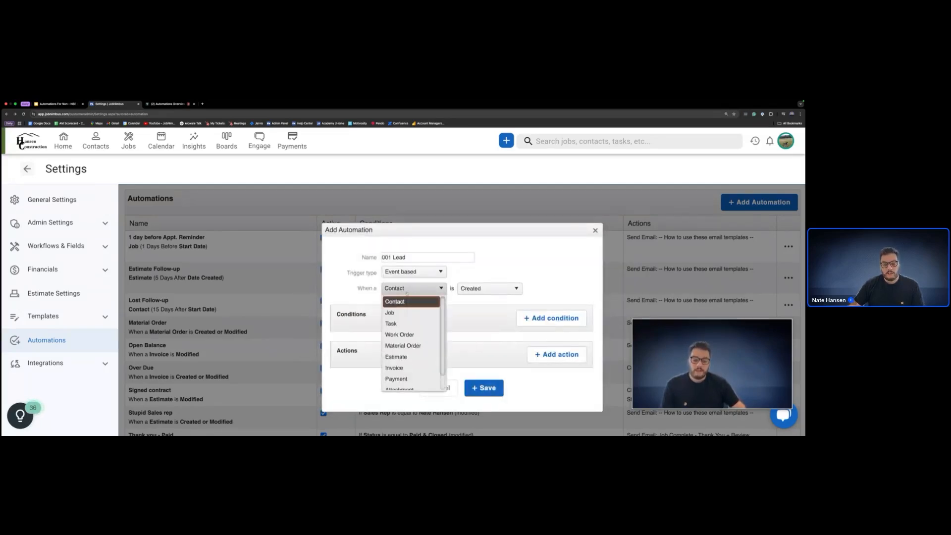
pyautogui.click(399, 325)
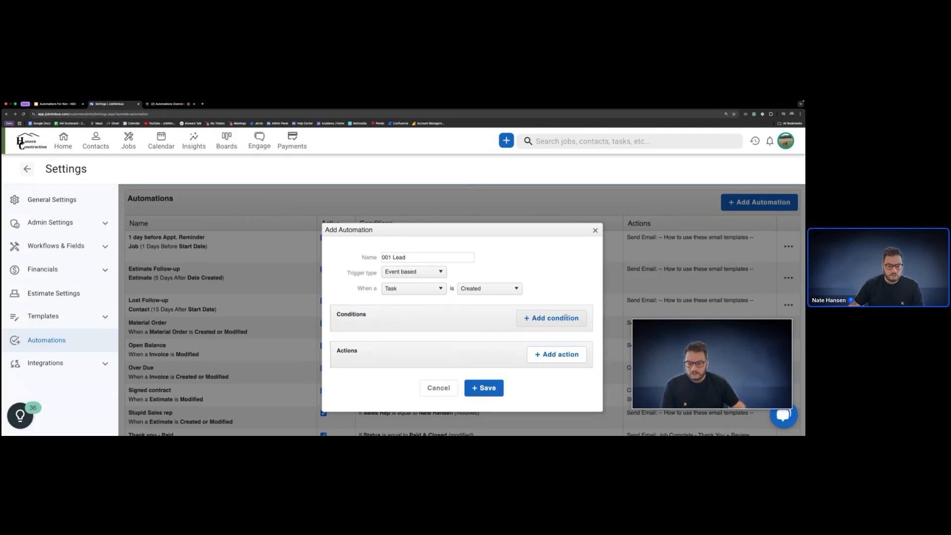
pyautogui.click(547, 317)
pyautogui.click(339, 293)
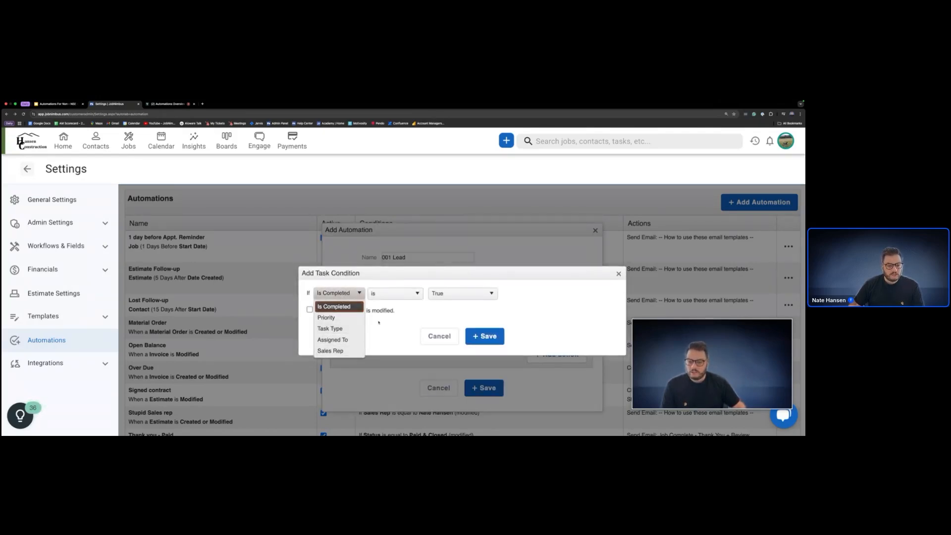
pyautogui.click(450, 341)
pyautogui.click(409, 288)
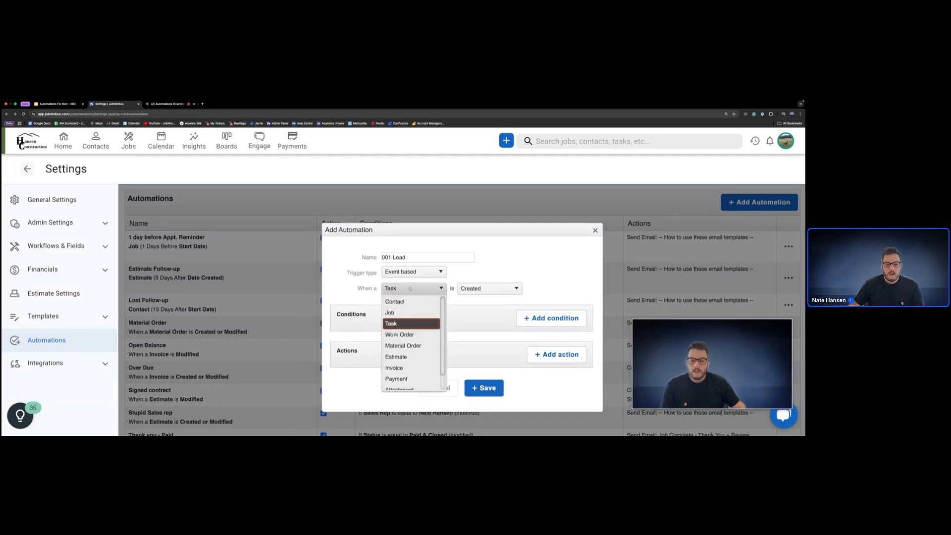
pyautogui.click(402, 302)
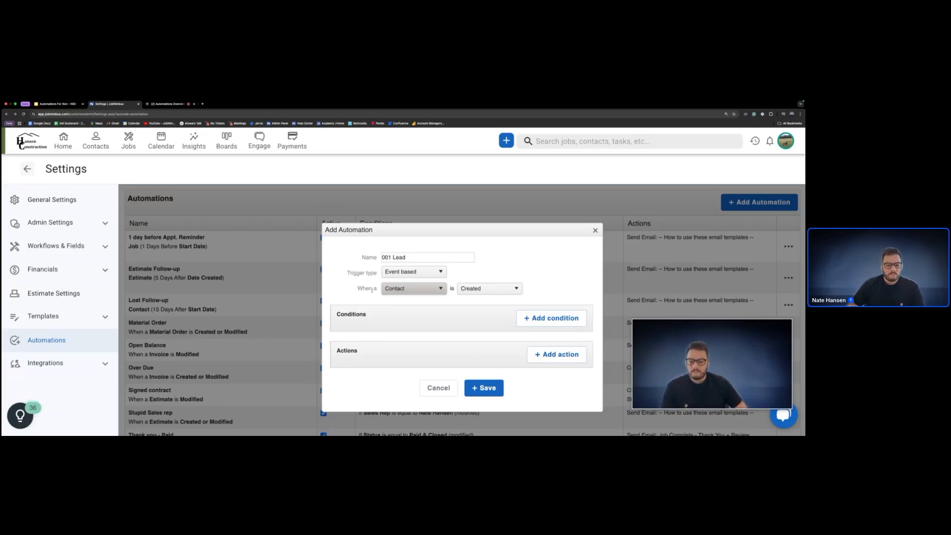
# - Add a contact condition to the automation requiring that Type is Retail
pyautogui.click(535, 320)
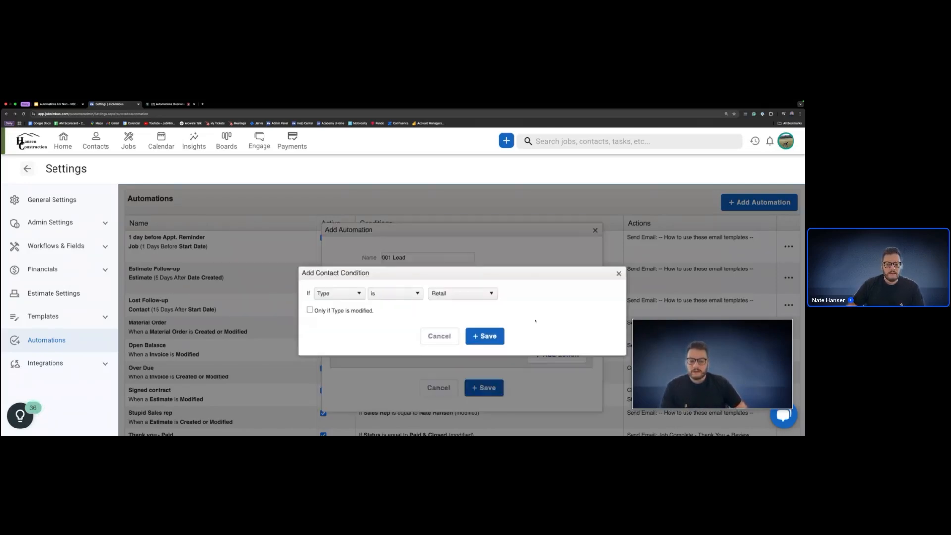
pyautogui.click(342, 294)
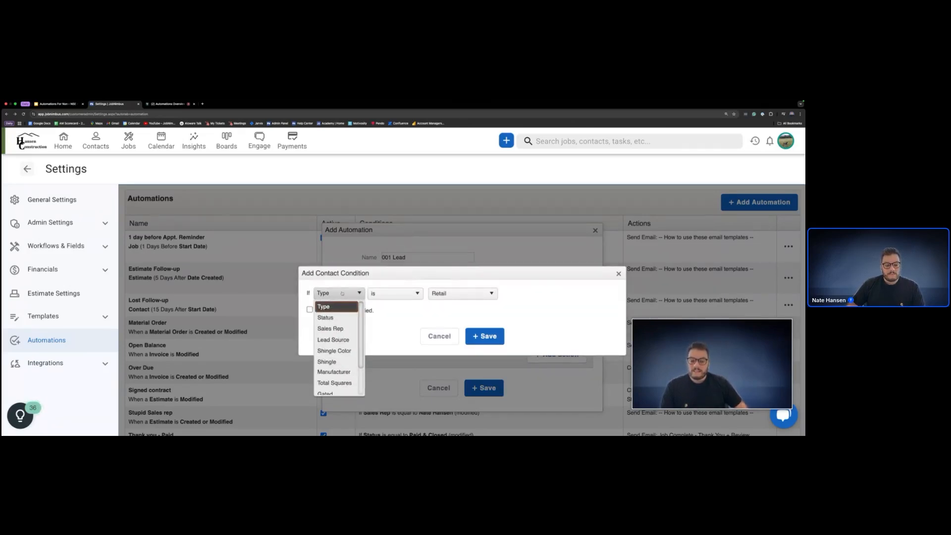
pyautogui.click(447, 294)
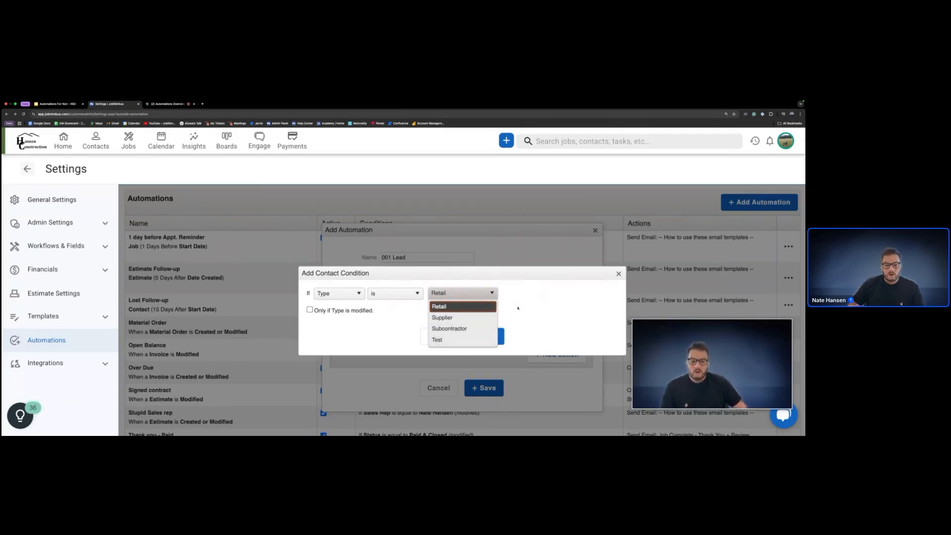
pyautogui.click(455, 306)
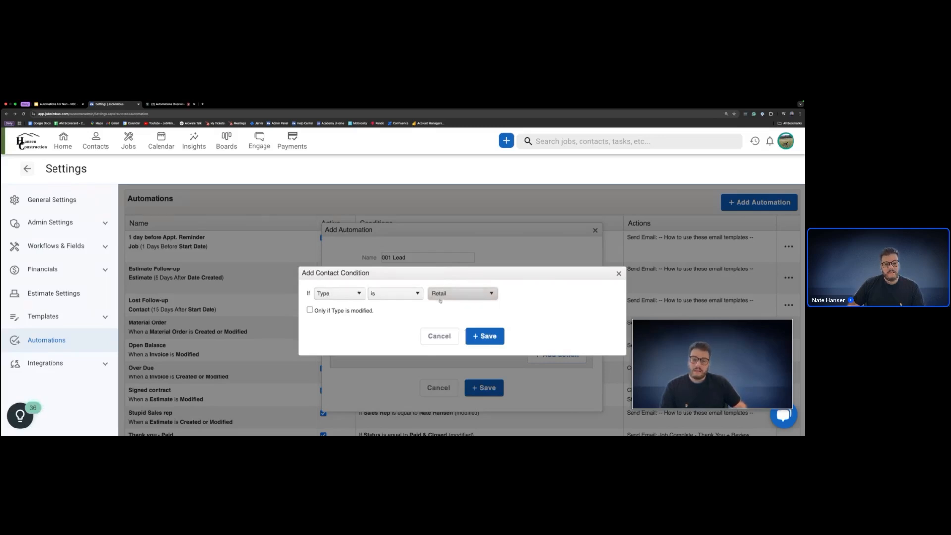
pyautogui.click(476, 337)
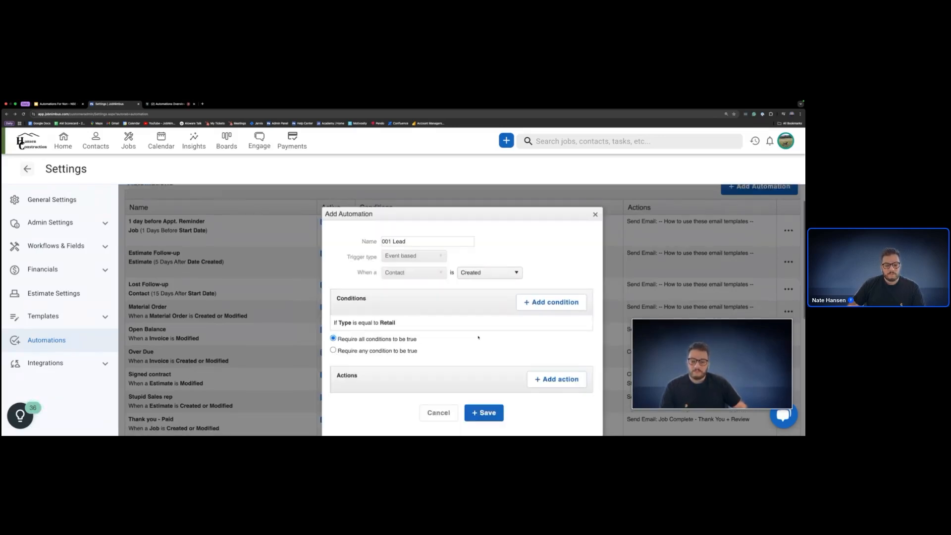
# - Add a second contact condition requiring that Lead Source is Referral
pyautogui.click(549, 302)
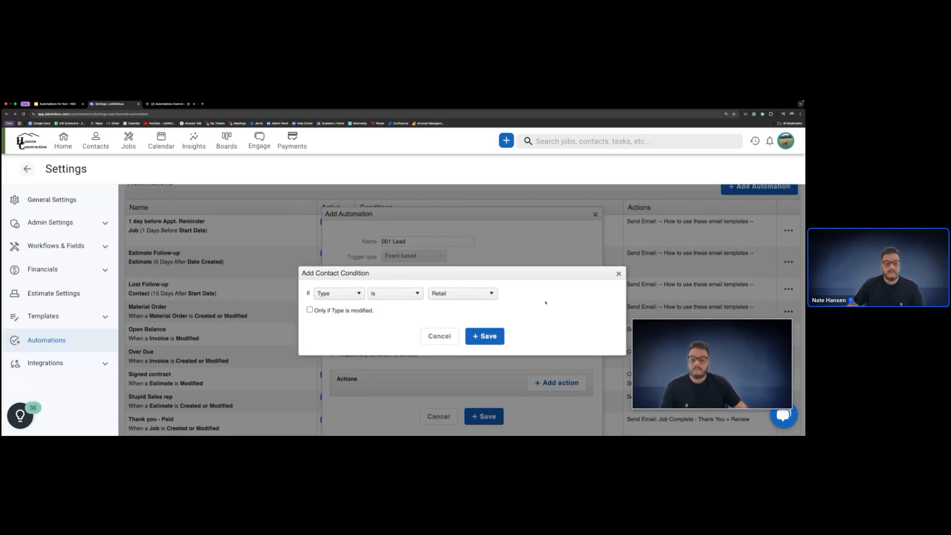
pyautogui.click(348, 293)
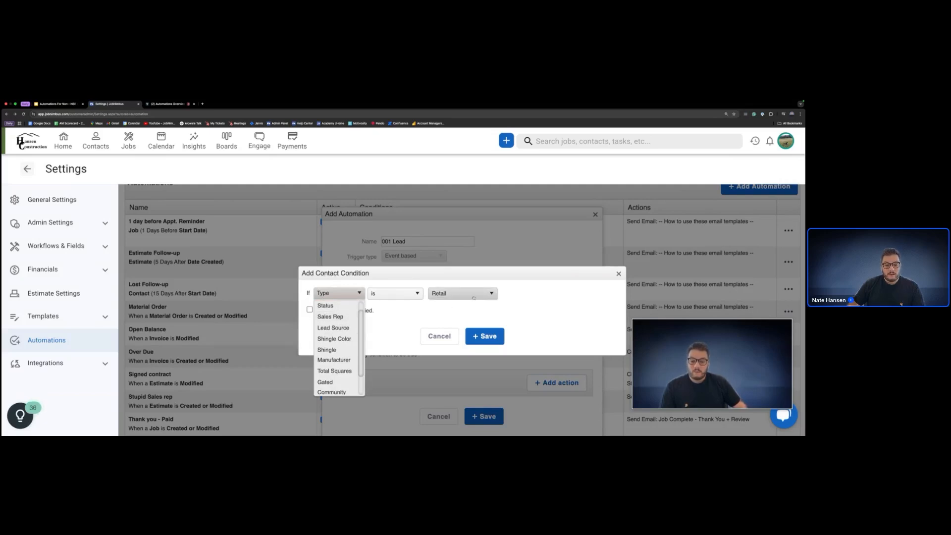
pyautogui.click(330, 328)
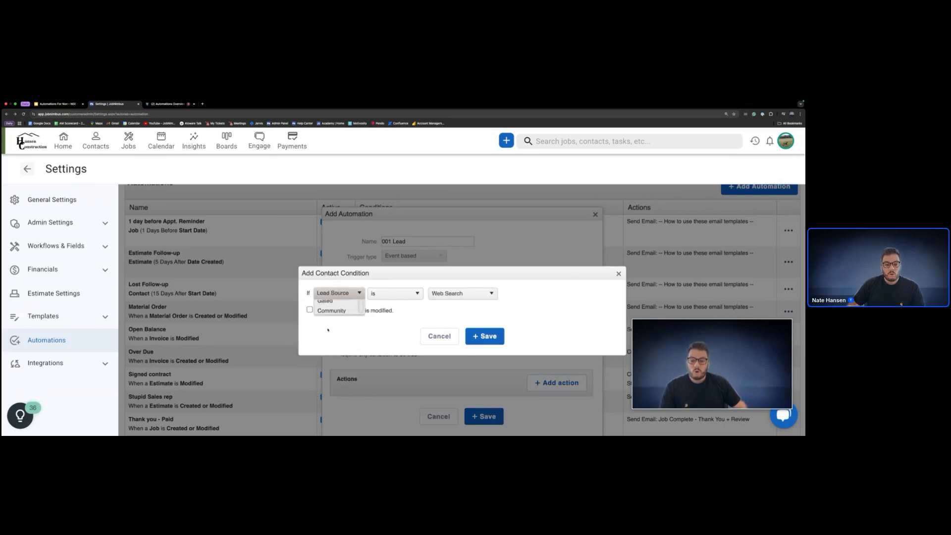
pyautogui.click(442, 293)
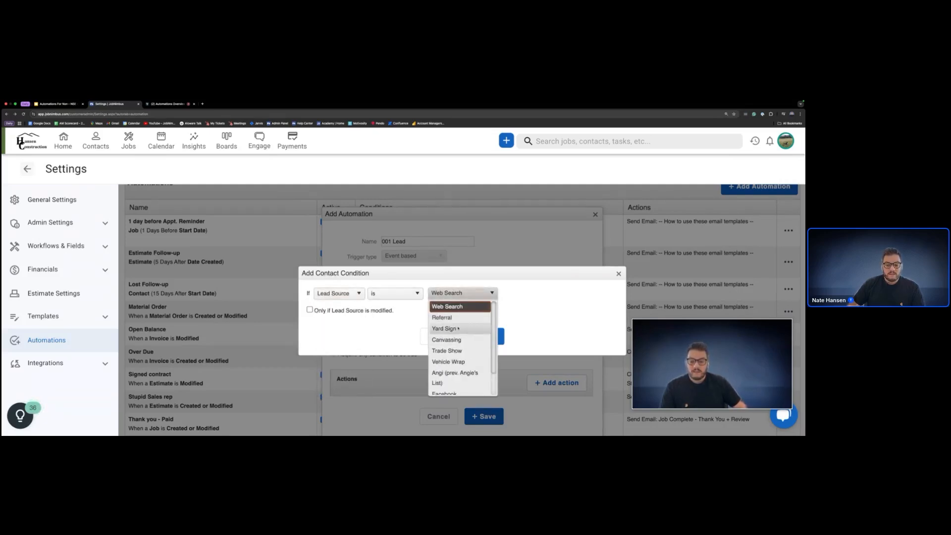
pyautogui.click(443, 317)
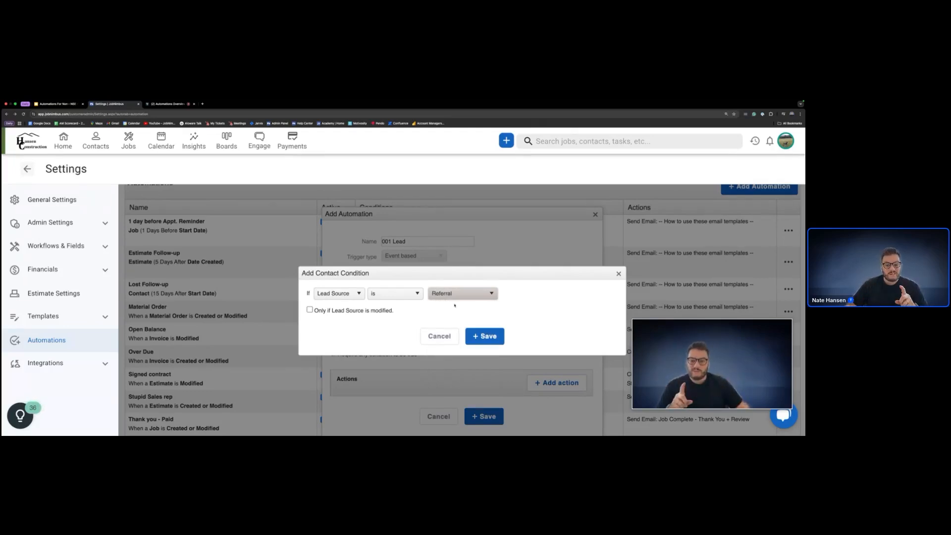
pyautogui.click(475, 336)
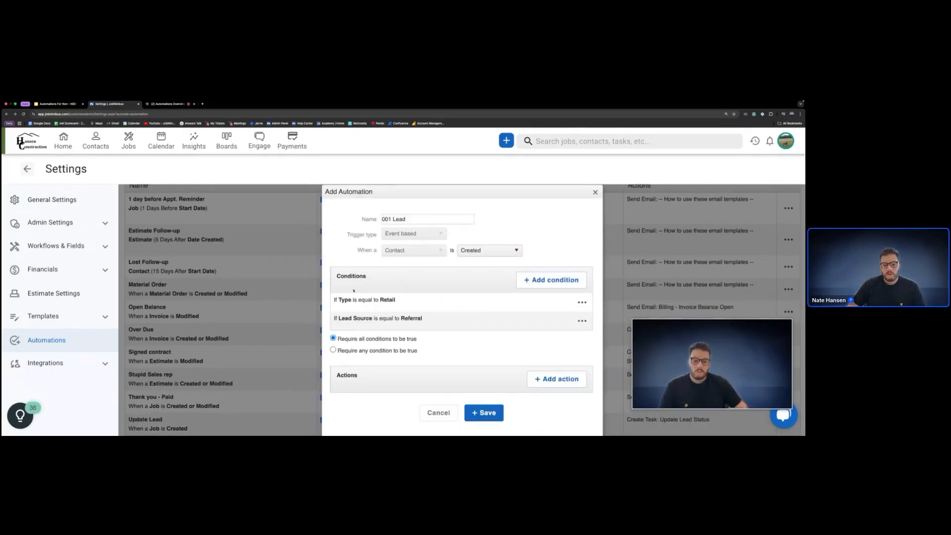
# - Try requiring any condition to be true while comparing the Type and Lead Source conditions, and return to requiring all conditions
pyautogui.moveTo(328, 336); pyautogui.dragTo(417, 356)
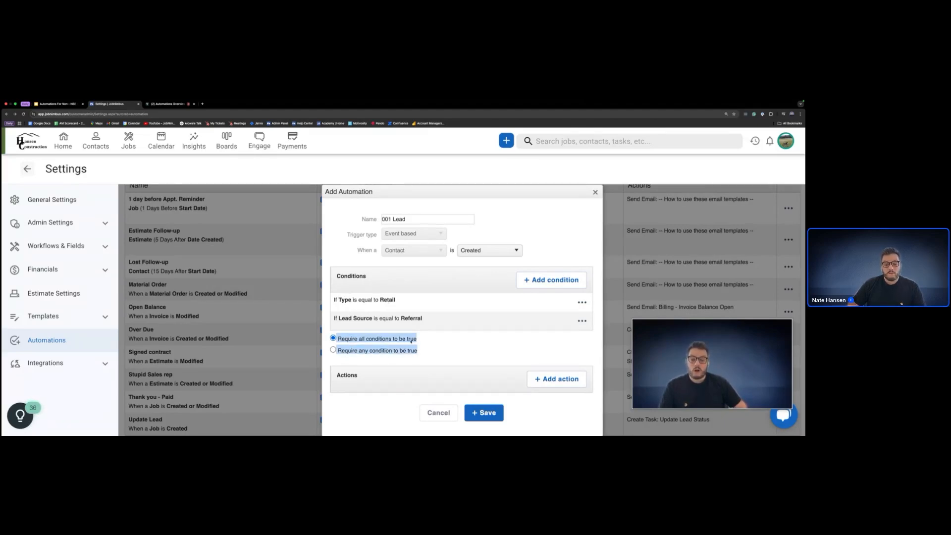
pyautogui.click(438, 355)
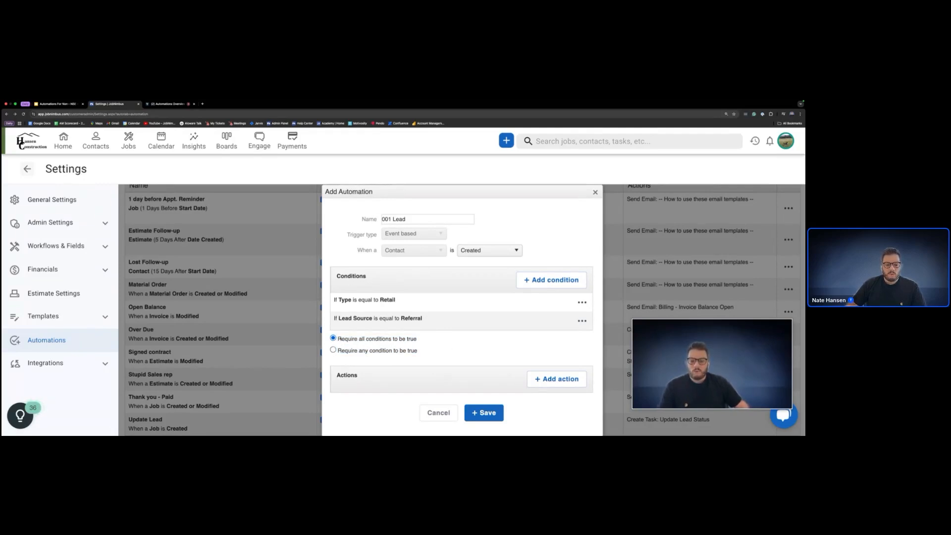
pyautogui.moveTo(379, 300); pyautogui.dragTo(425, 320)
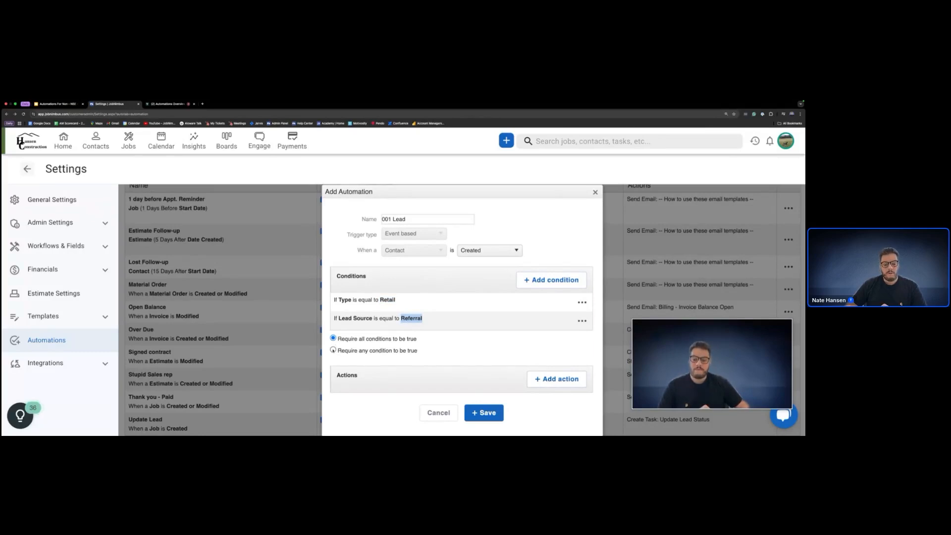
pyautogui.click(332, 349)
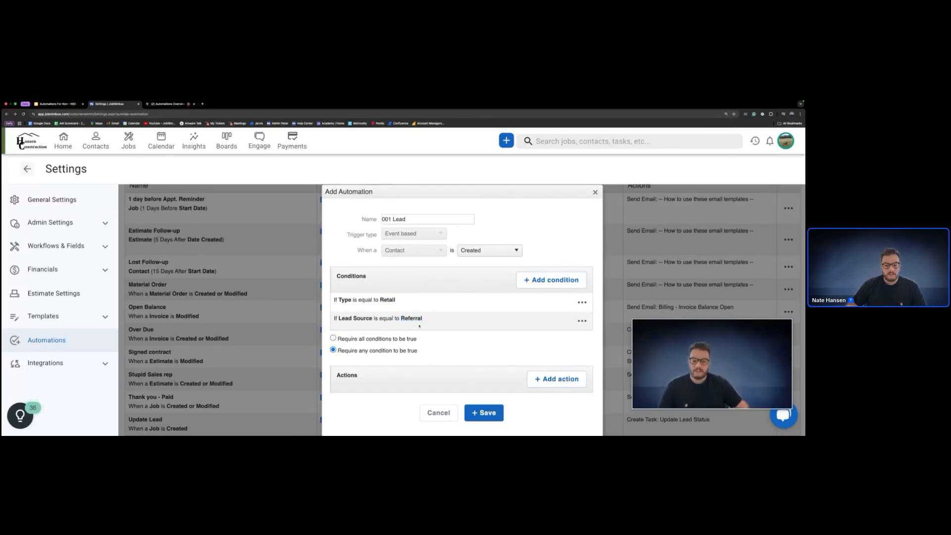
pyautogui.moveTo(379, 300); pyautogui.dragTo(399, 300)
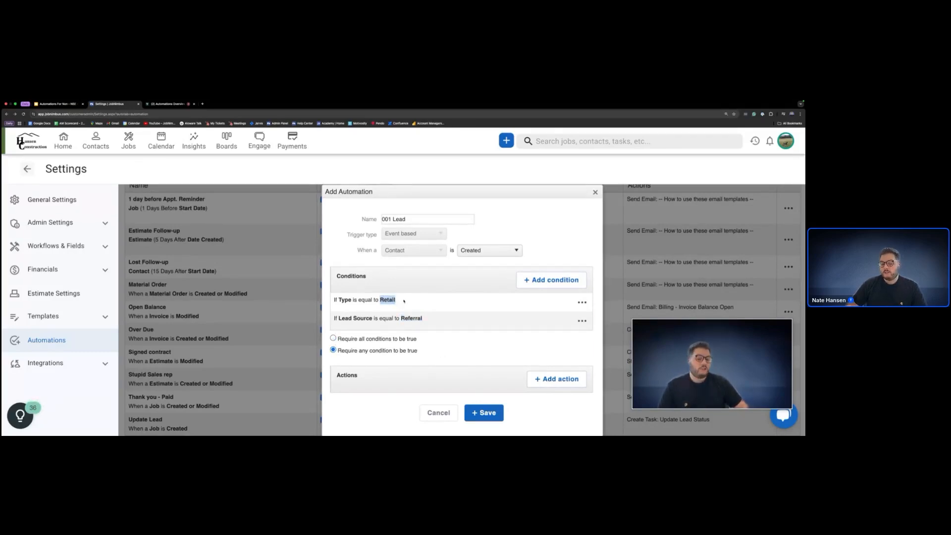
pyautogui.click(404, 300)
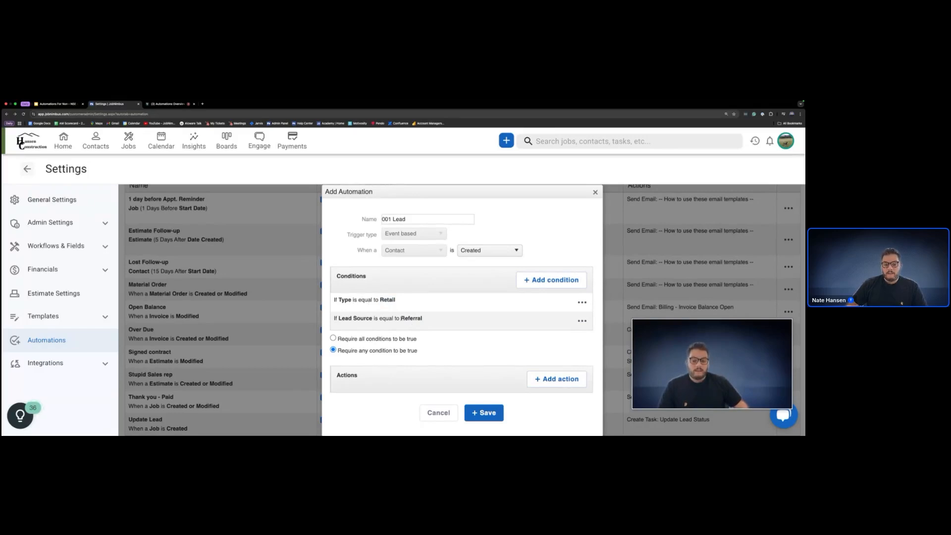
pyautogui.moveTo(401, 319); pyautogui.dragTo(422, 318)
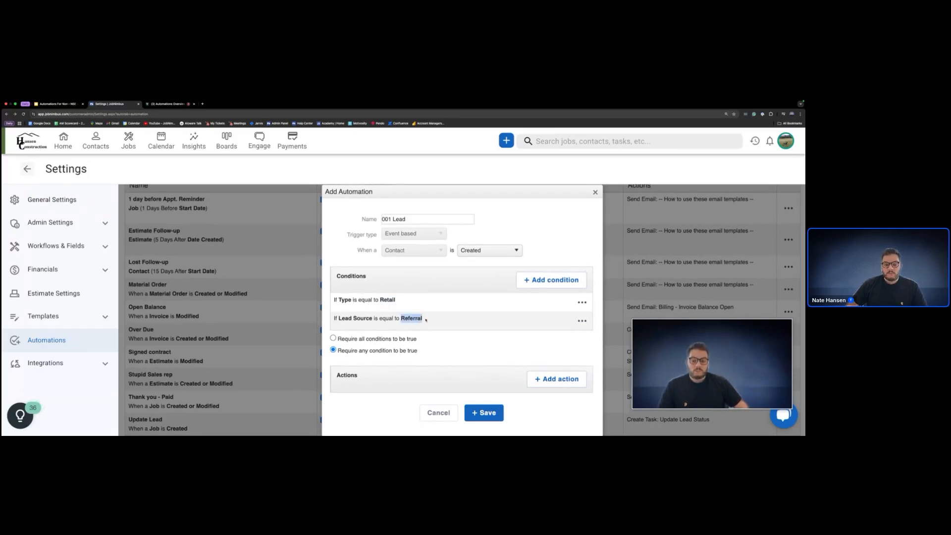
pyautogui.moveTo(334, 317); pyautogui.dragTo(424, 319)
pyautogui.click(341, 299)
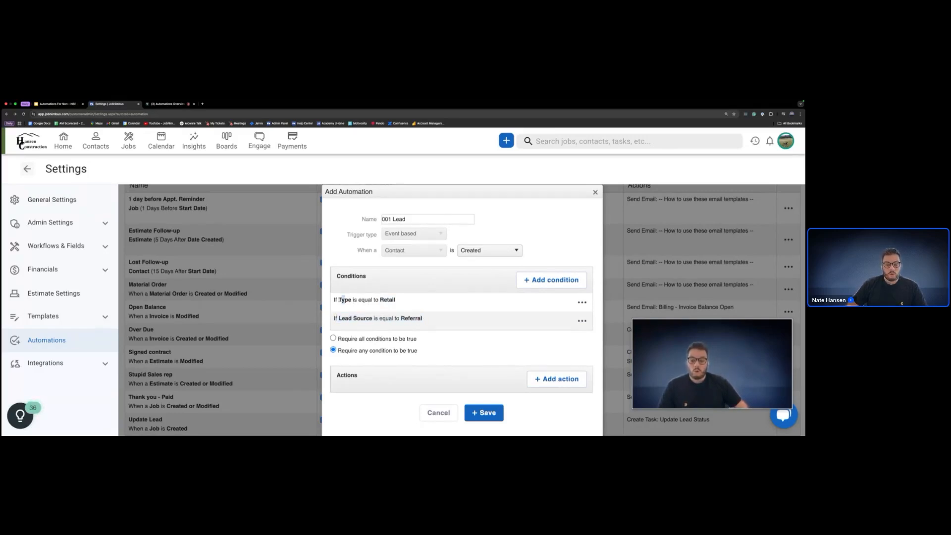
pyautogui.tripleClick(341, 299)
pyautogui.click(382, 342)
pyautogui.click(333, 338)
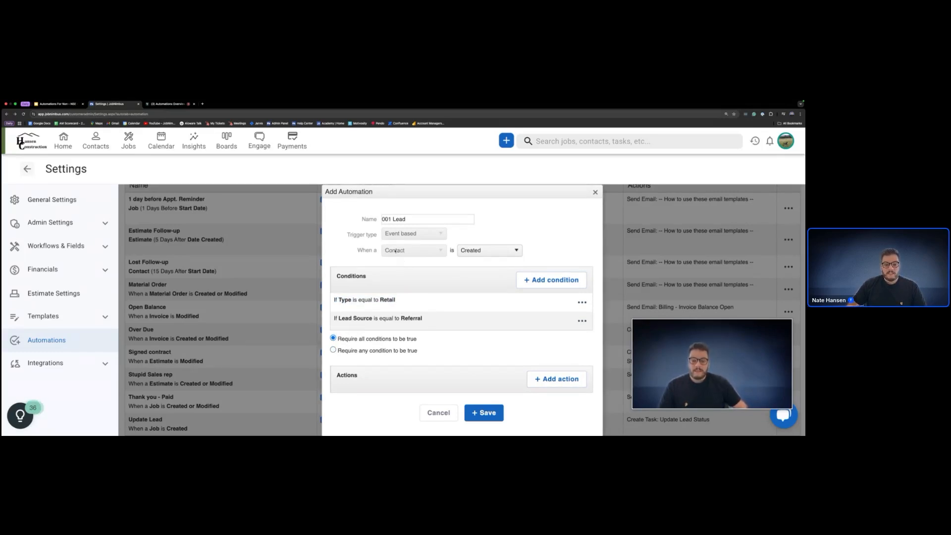
pyautogui.moveTo(359, 249); pyautogui.dragTo(388, 251)
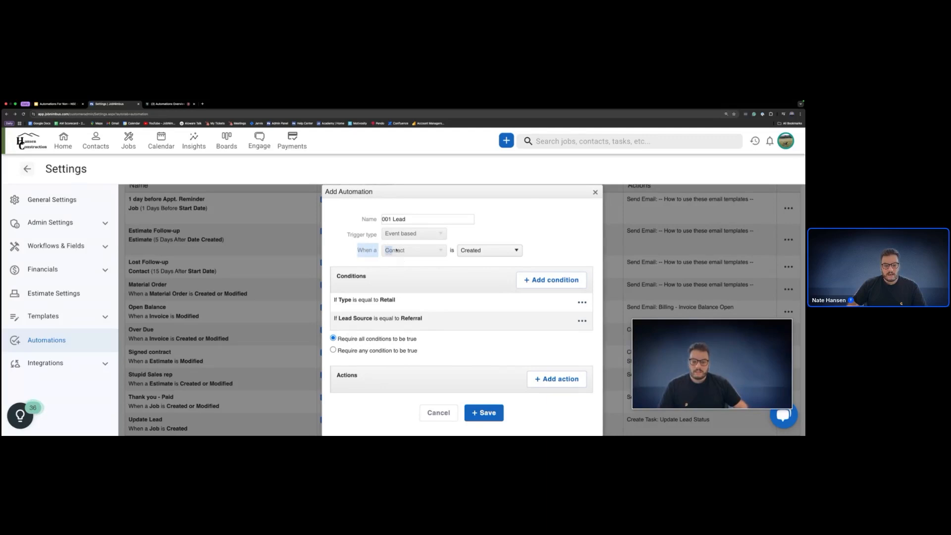
pyautogui.click(436, 252)
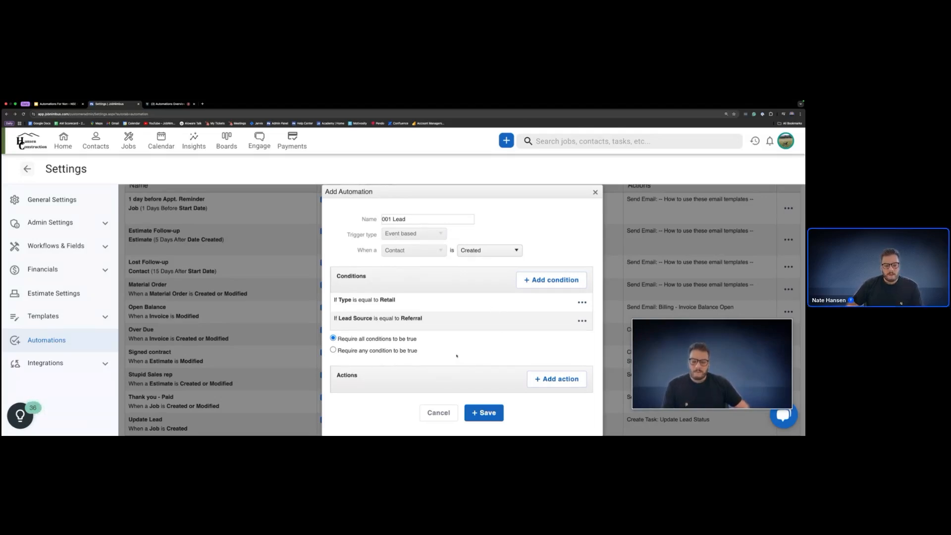
# - Start a new Send Email action for the automation
pyautogui.scroll(-2, 456, 355)
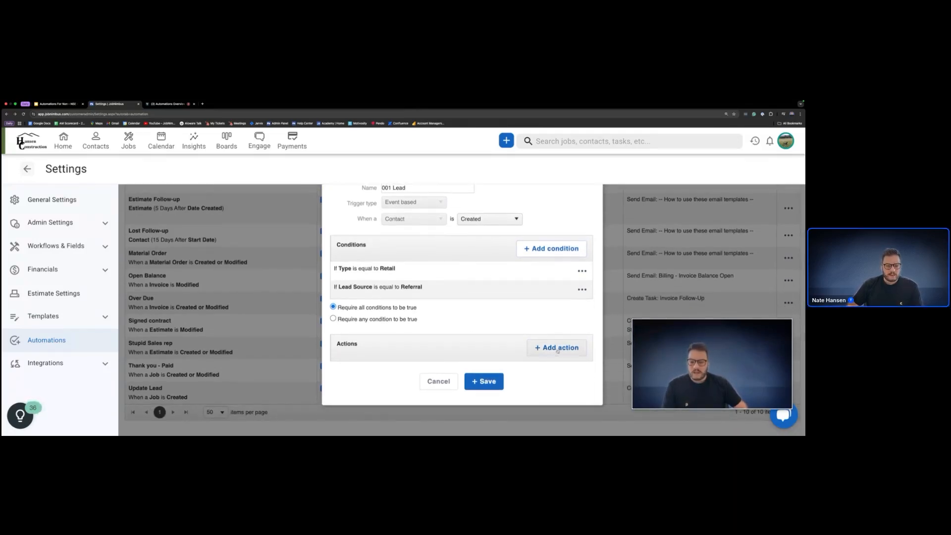
pyautogui.click(557, 349)
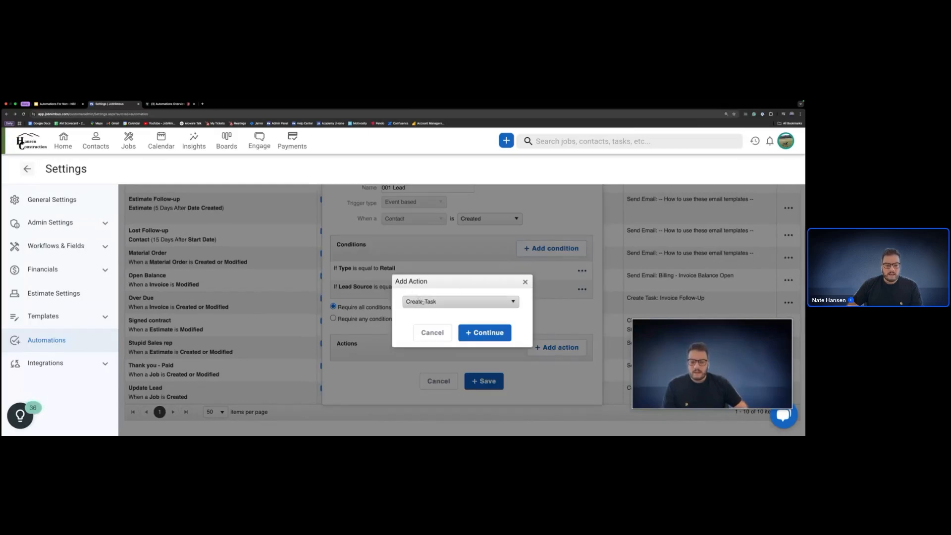
pyautogui.click(421, 302)
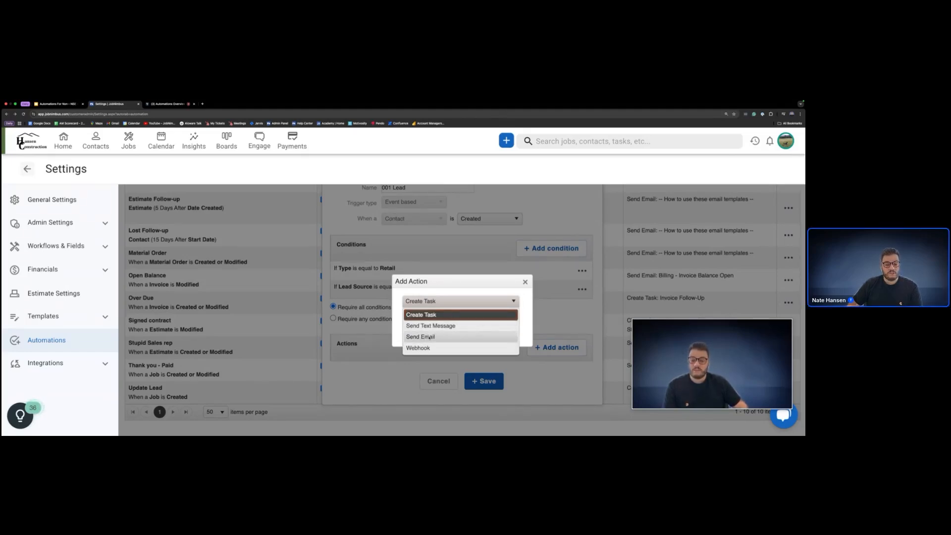
pyautogui.click(429, 338)
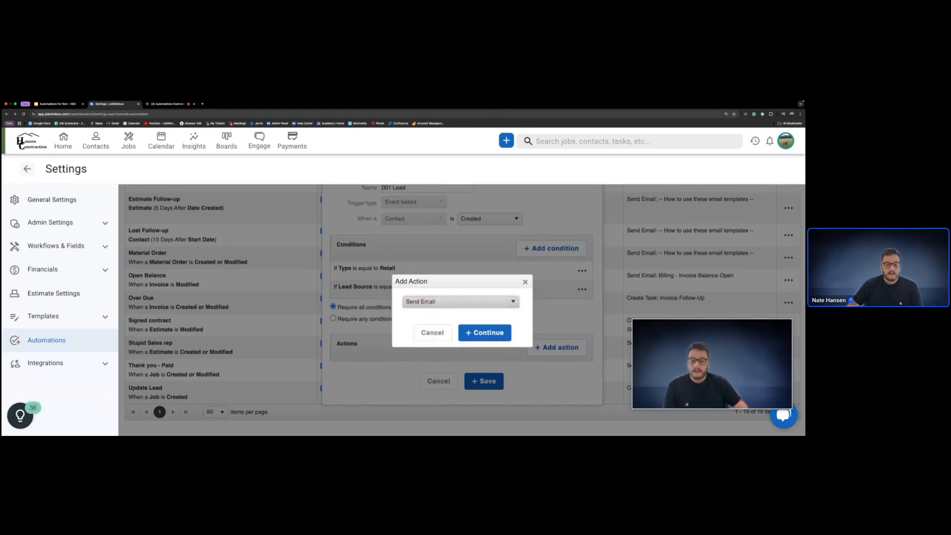
pyautogui.click(477, 333)
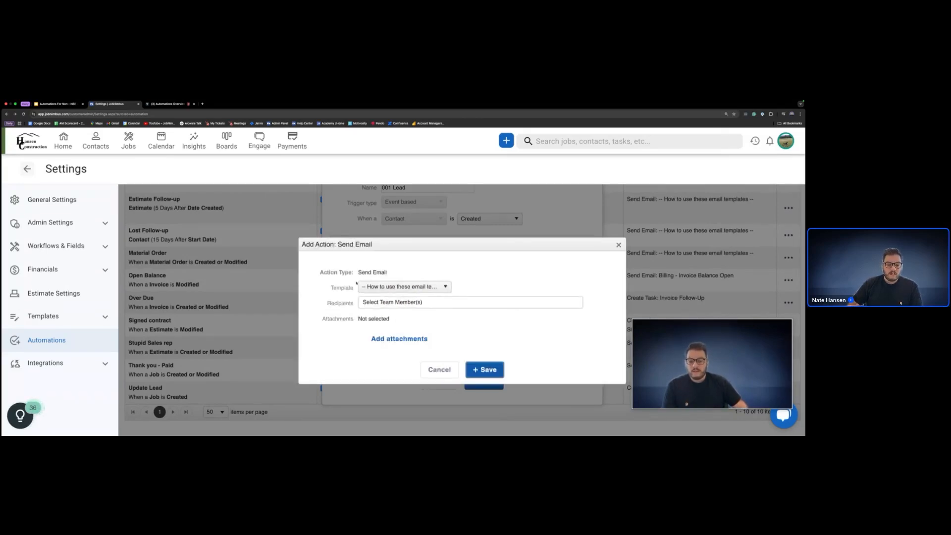
# - Set the email action to the Sales - Thanks For Contacting Us template with Contact as the recipient, and save the action
pyautogui.click(404, 286)
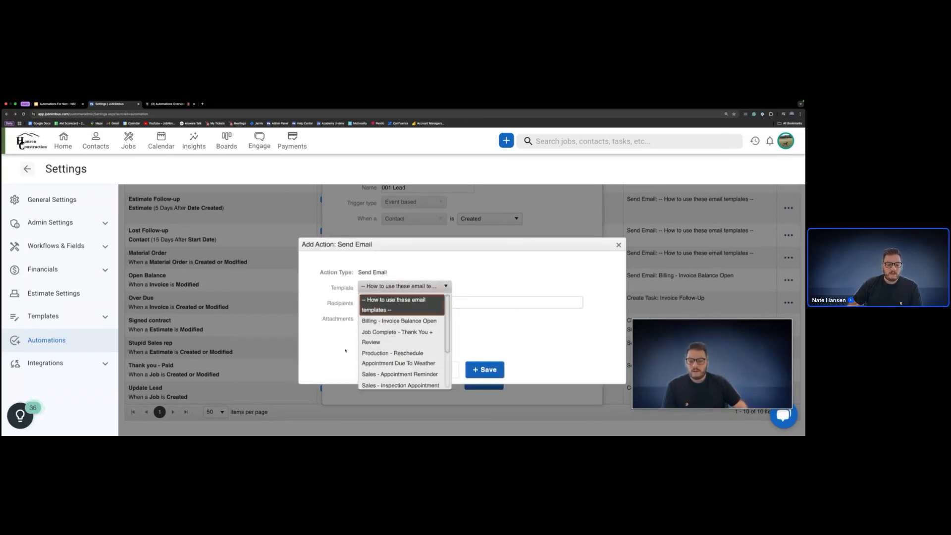
pyautogui.click(373, 289)
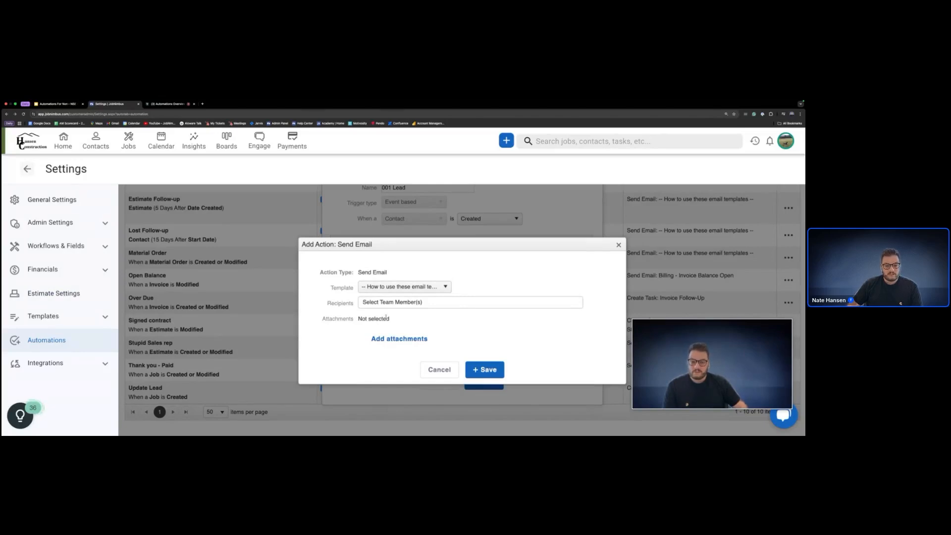
pyautogui.click(403, 287)
pyautogui.scroll(-2, 406, 327)
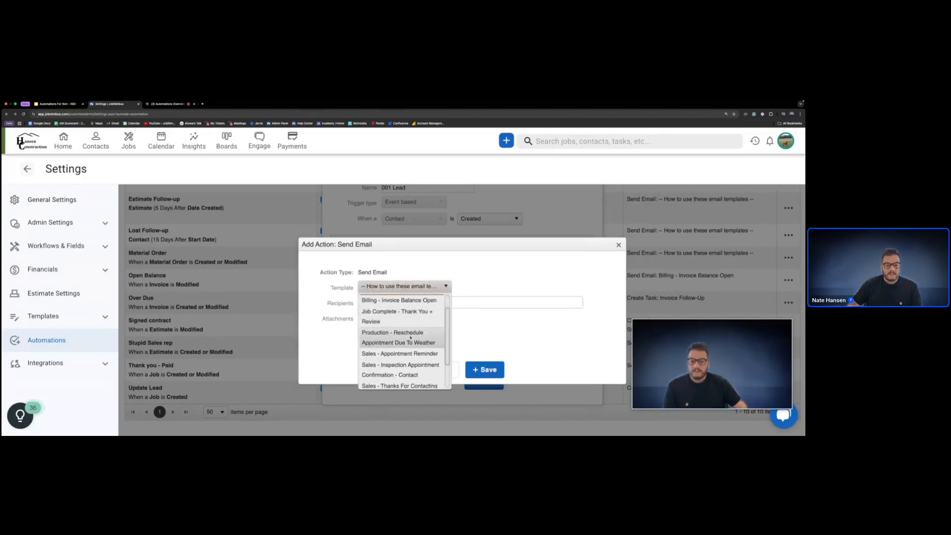
pyautogui.scroll(-3, 403, 335)
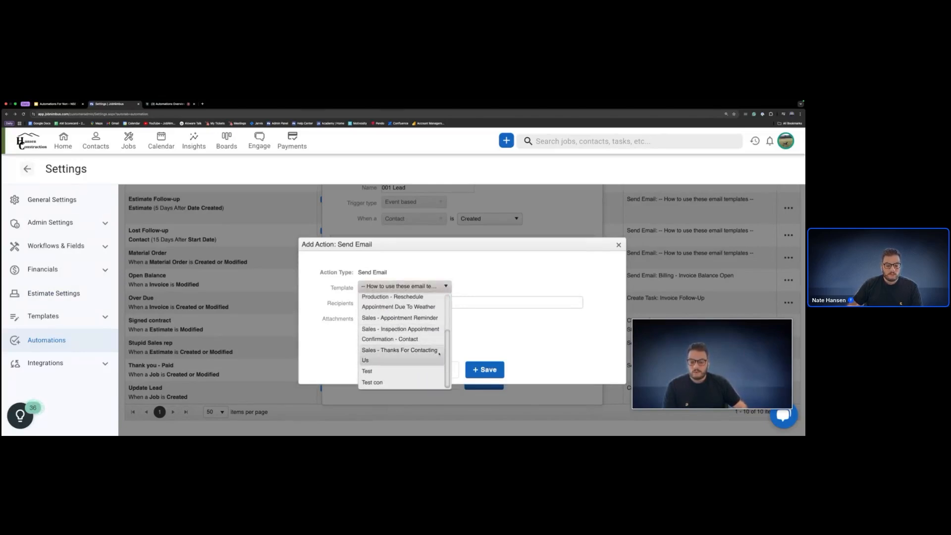
pyautogui.click(401, 351)
pyautogui.click(399, 303)
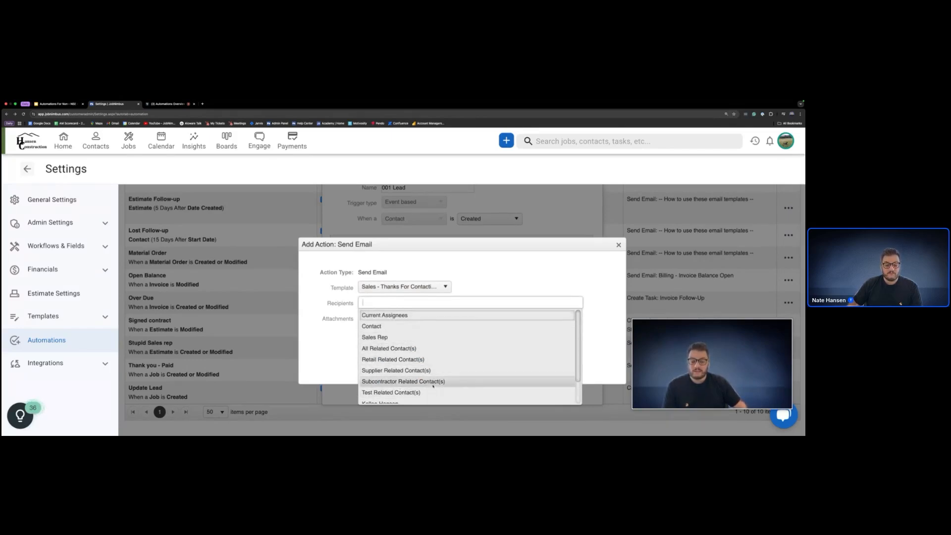
pyautogui.click(380, 327)
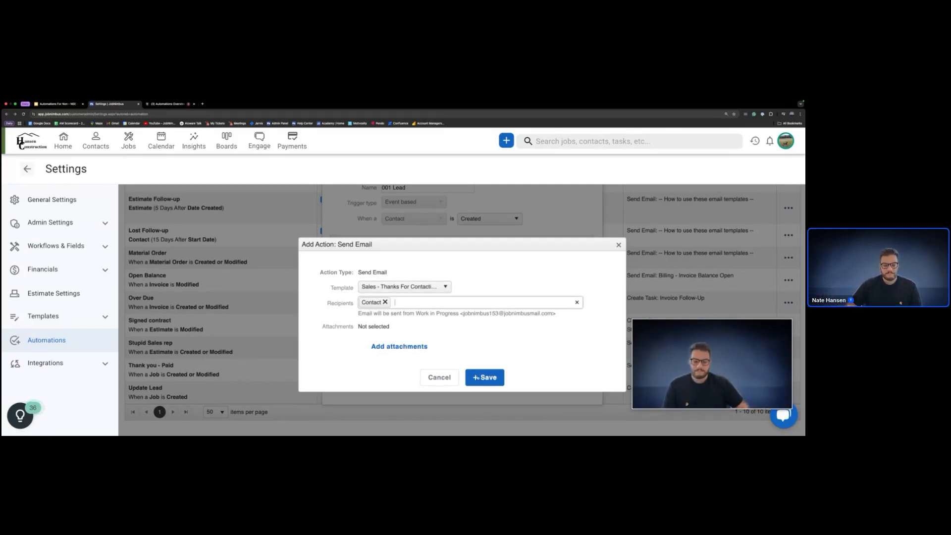
pyautogui.click(479, 379)
pyautogui.scroll(-1, 468, 346)
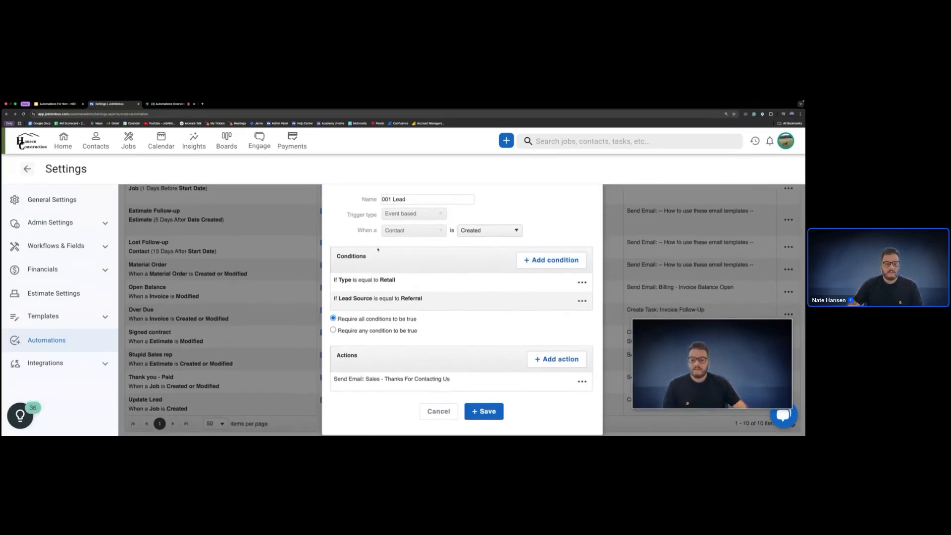
pyautogui.scroll(1, 378, 249)
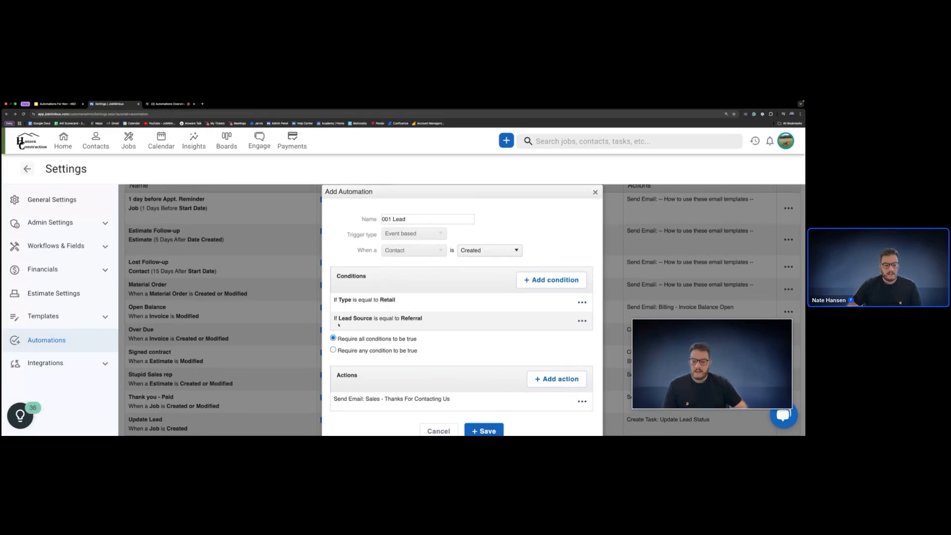
# - Review the 001 Lead automation's Referral condition and Send Email action, and check the option for adding another action without adding one
pyautogui.moveTo(400, 318); pyautogui.dragTo(423, 319)
pyautogui.click(435, 333)
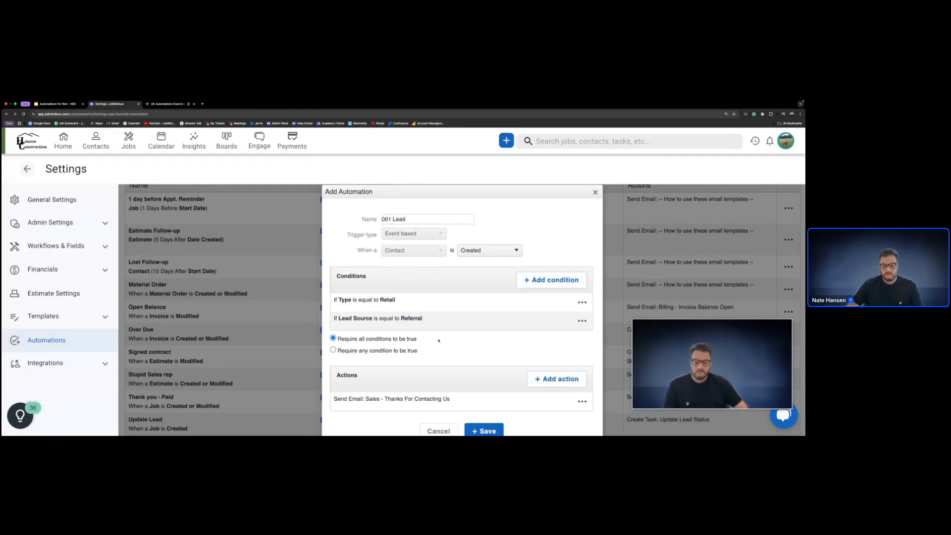
pyautogui.scroll(-1, 445, 351)
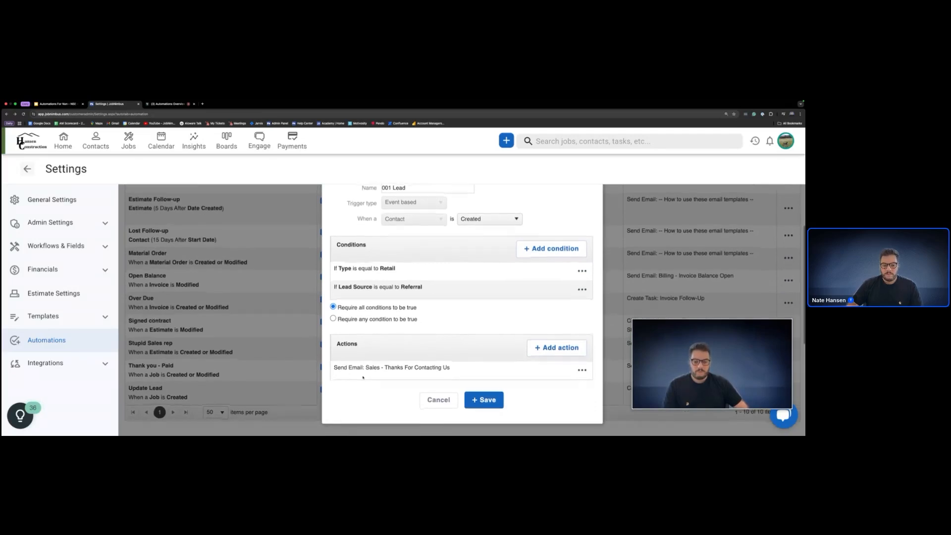
pyautogui.moveTo(334, 367); pyautogui.dragTo(455, 375)
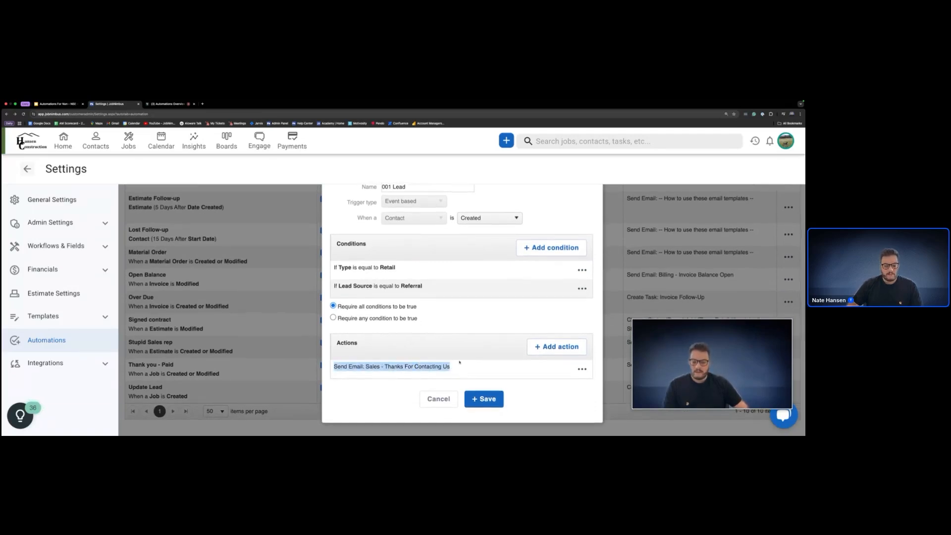
pyautogui.click(459, 362)
pyautogui.scroll(1, 453, 297)
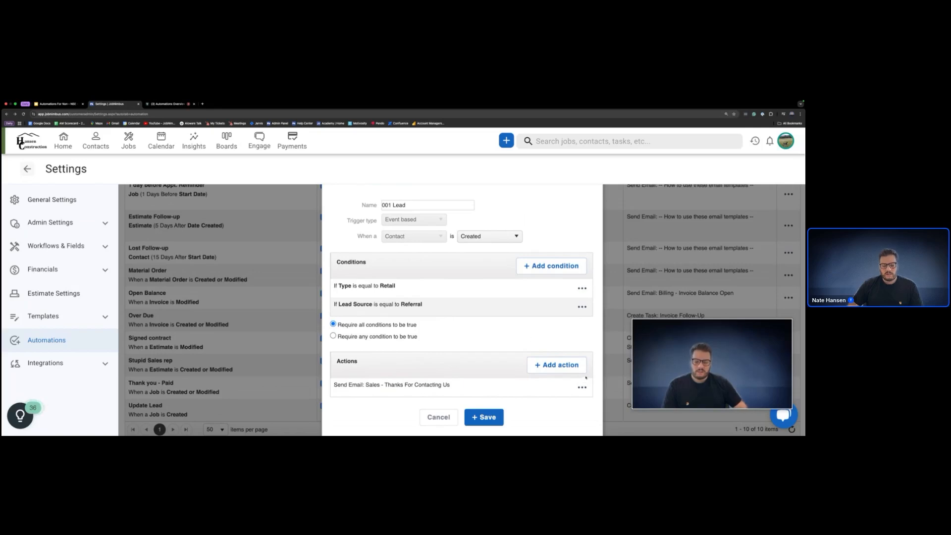
pyautogui.click(550, 366)
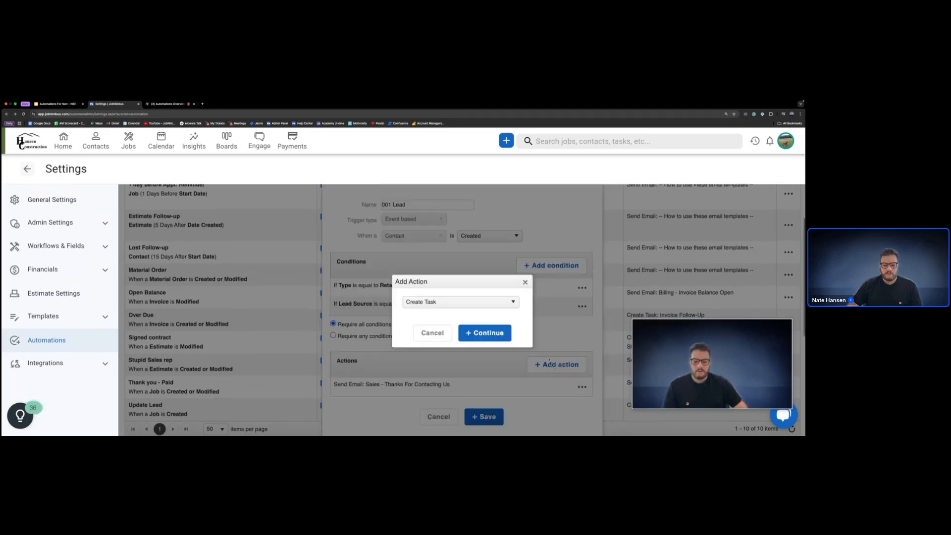
pyautogui.click(431, 332)
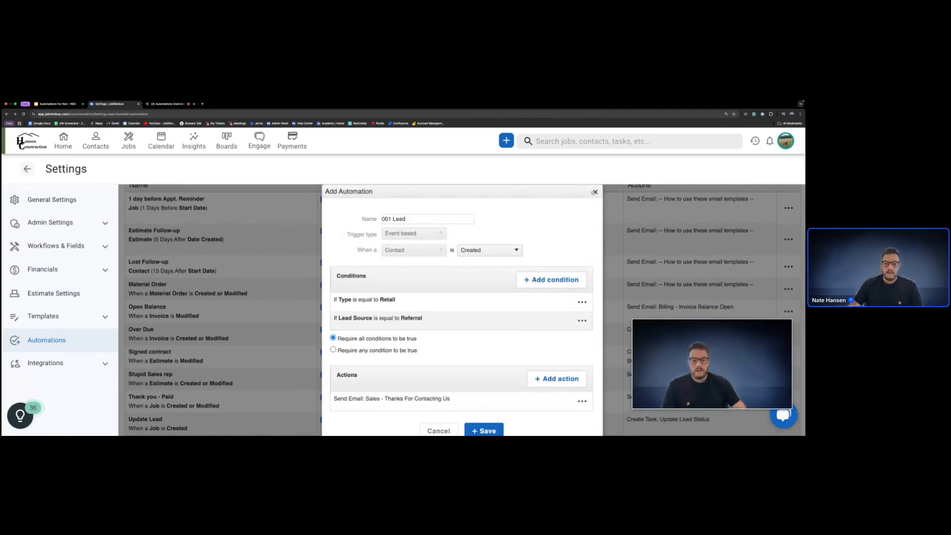
# - Close the 001 Lead automation without saving it and start a new automation
pyautogui.click(594, 192)
pyautogui.scroll(3, 668, 231)
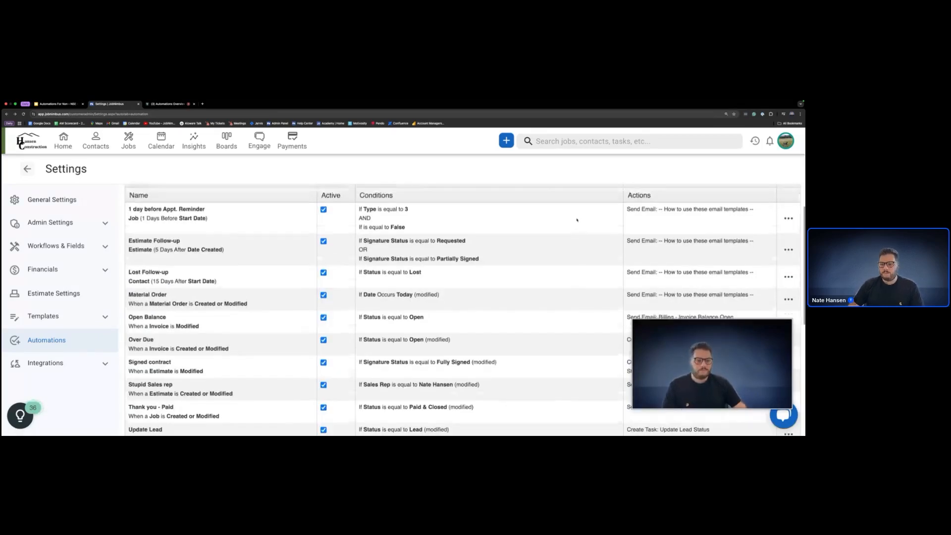
pyautogui.click(759, 220)
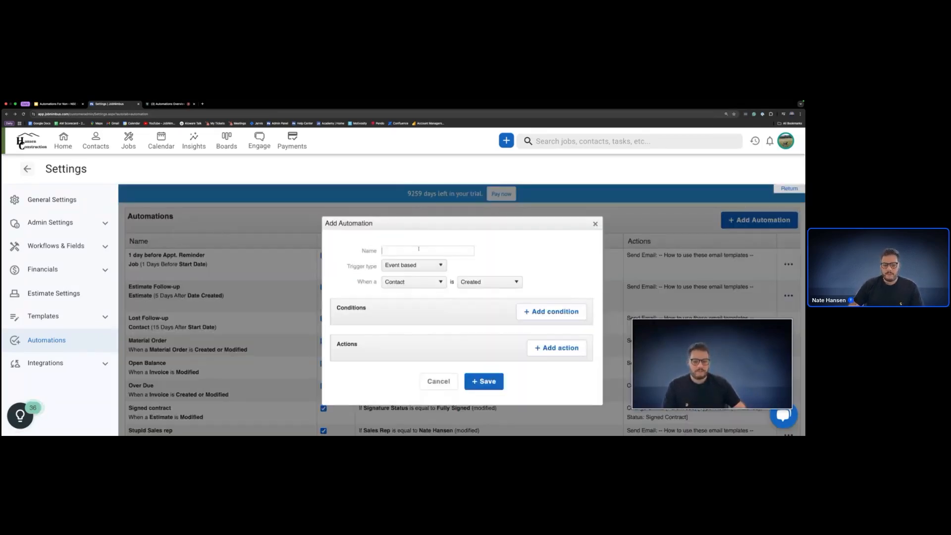
# - Set the new automation's trigger type to Time based and its trigger record to Job
pyautogui.click(404, 269)
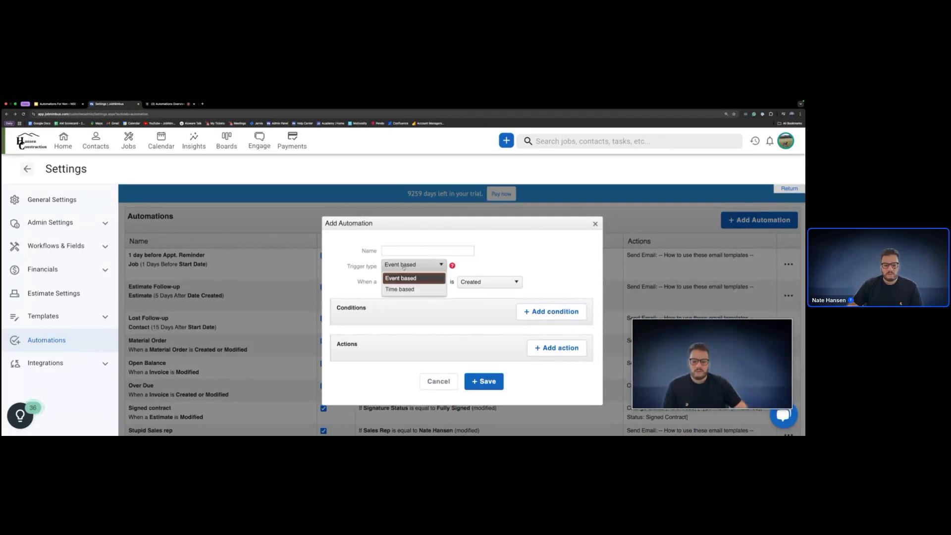
pyautogui.click(401, 289)
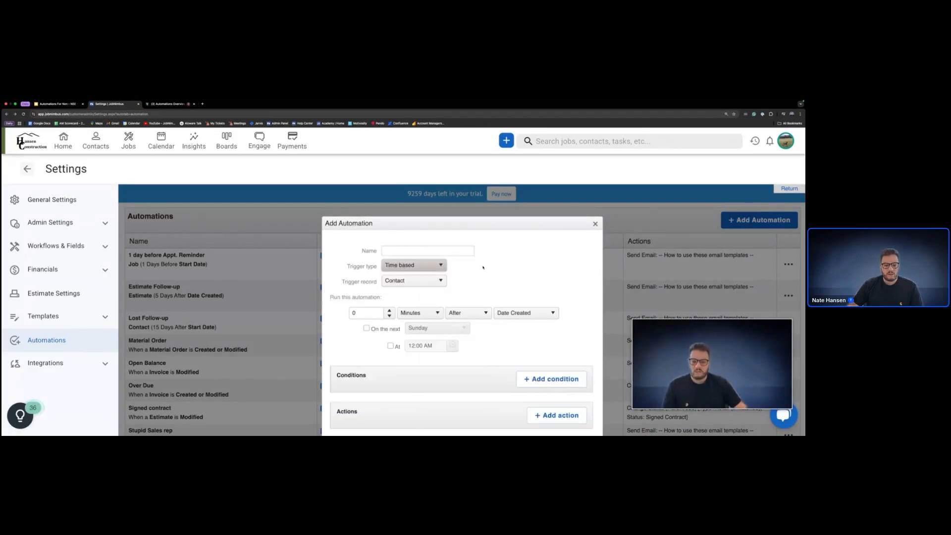
pyautogui.scroll(-1, 417, 277)
pyautogui.click(416, 271)
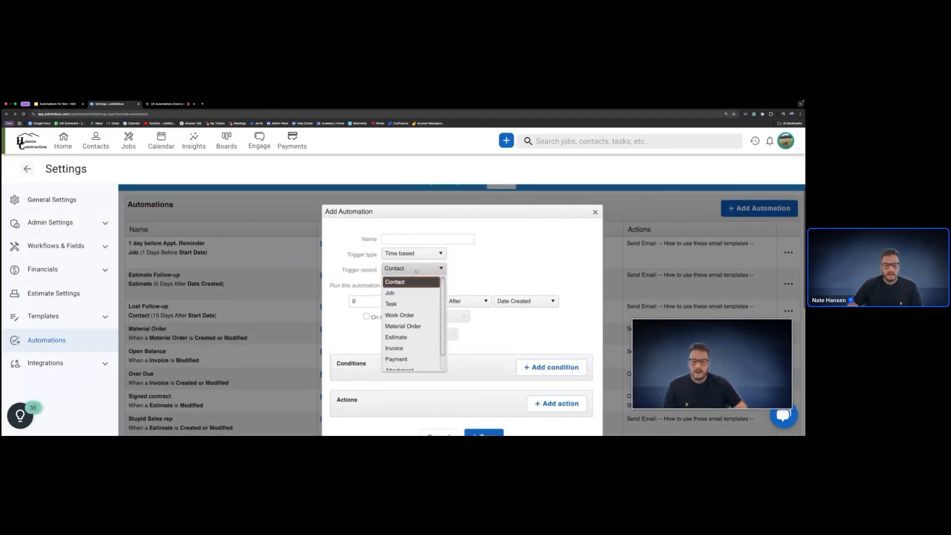
pyautogui.click(401, 295)
pyautogui.scroll(-1, 469, 272)
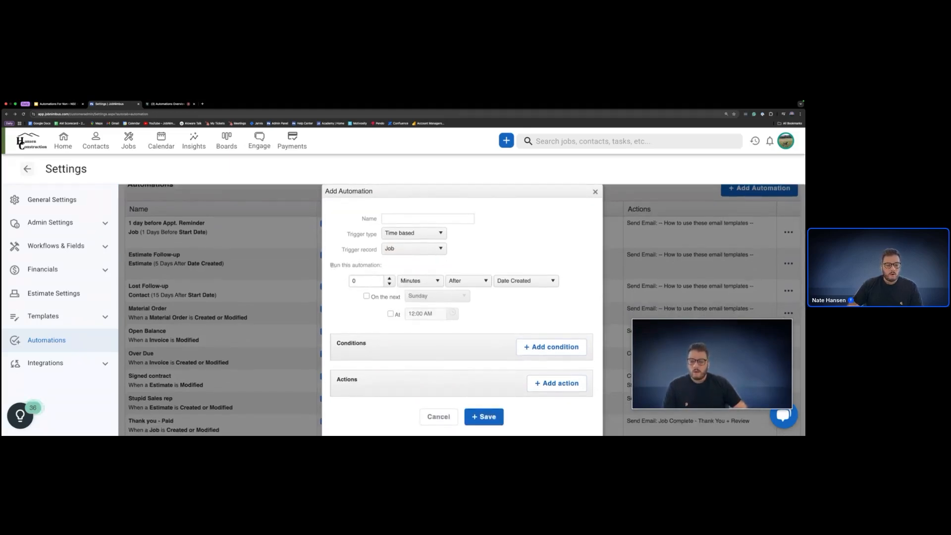
# - Examine the job date options for the run timing and try Date Status Change as the reference date
pyautogui.moveTo(331, 265); pyautogui.dragTo(382, 266)
pyautogui.click(374, 289)
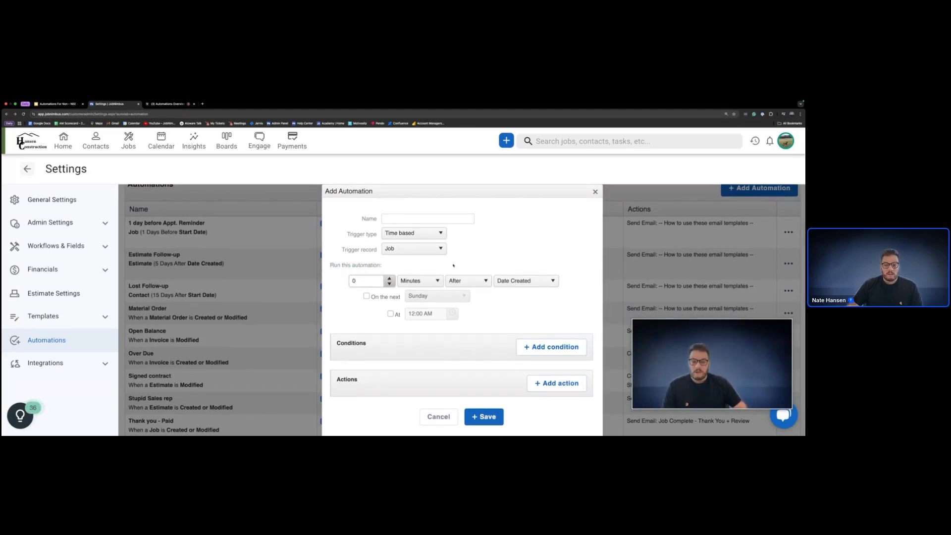
pyautogui.click(531, 282)
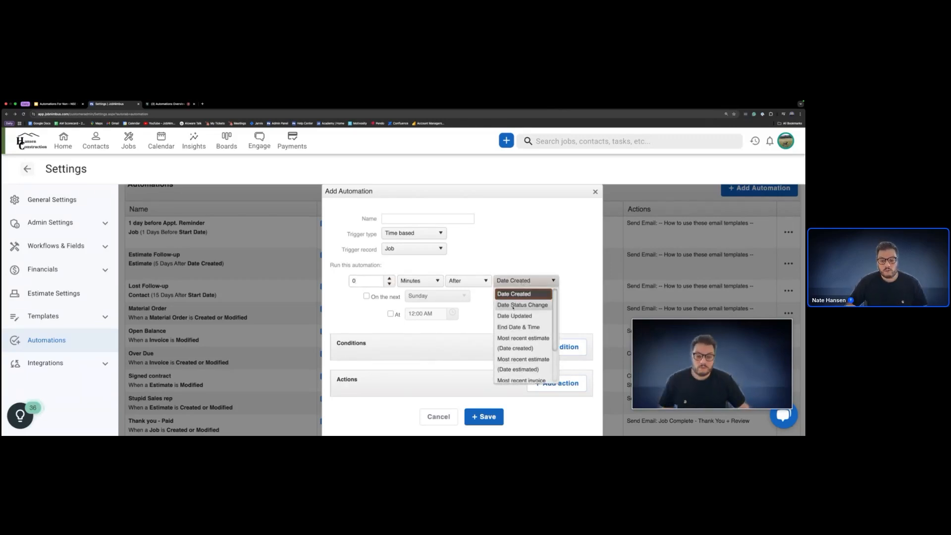
pyautogui.scroll(-2, 517, 296)
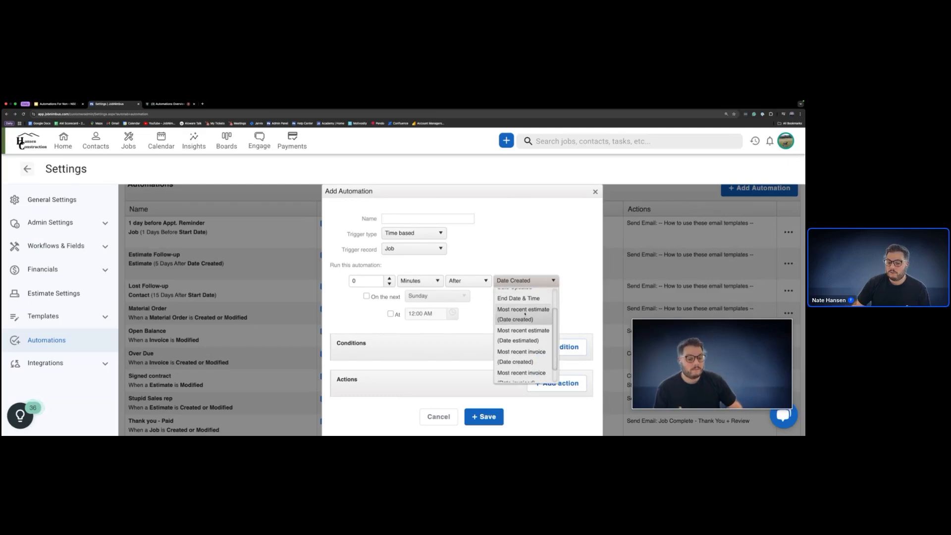
pyautogui.scroll(2, 510, 293)
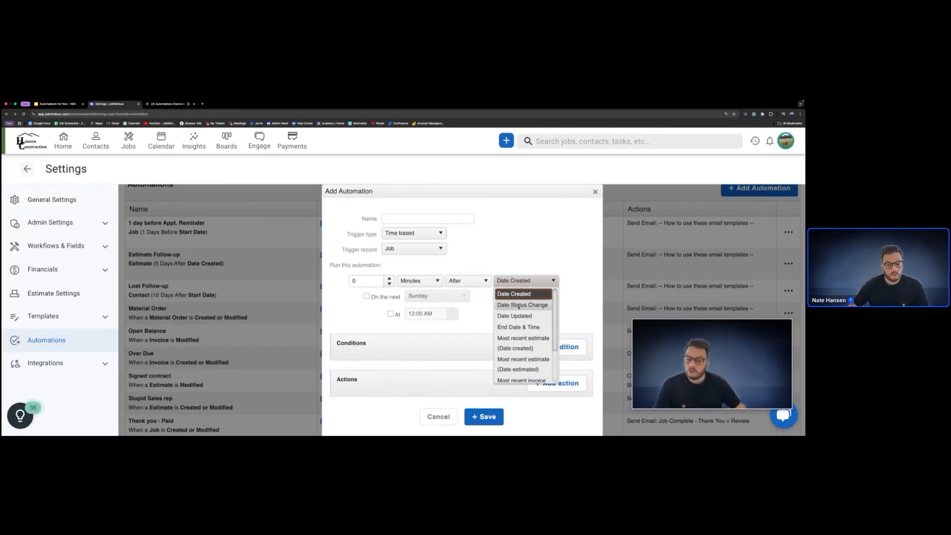
pyautogui.scroll(-1, 517, 320)
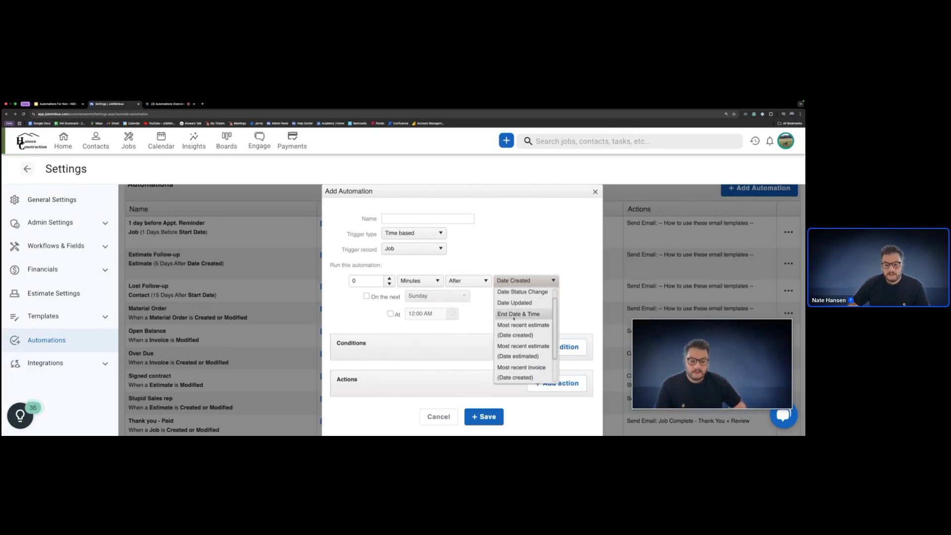
pyautogui.scroll(-3, 521, 322)
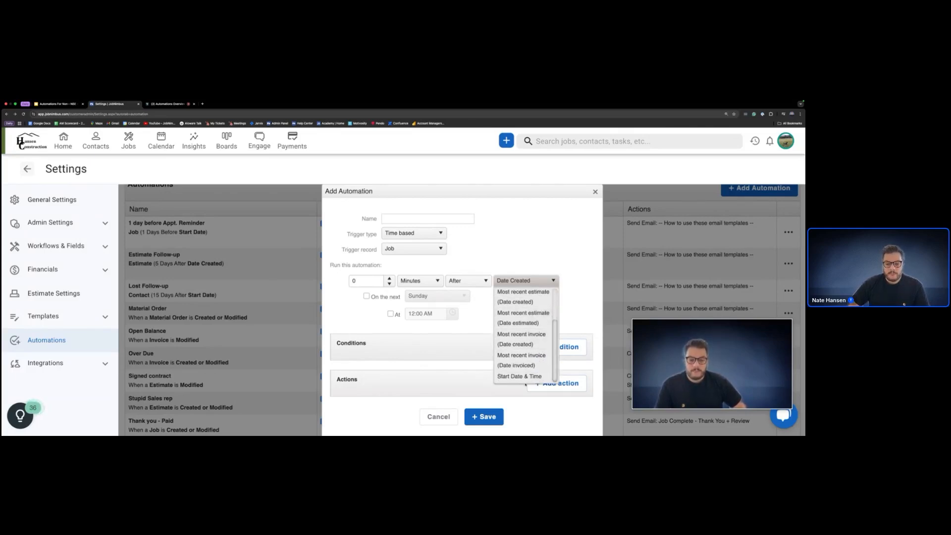
pyautogui.scroll(4, 518, 347)
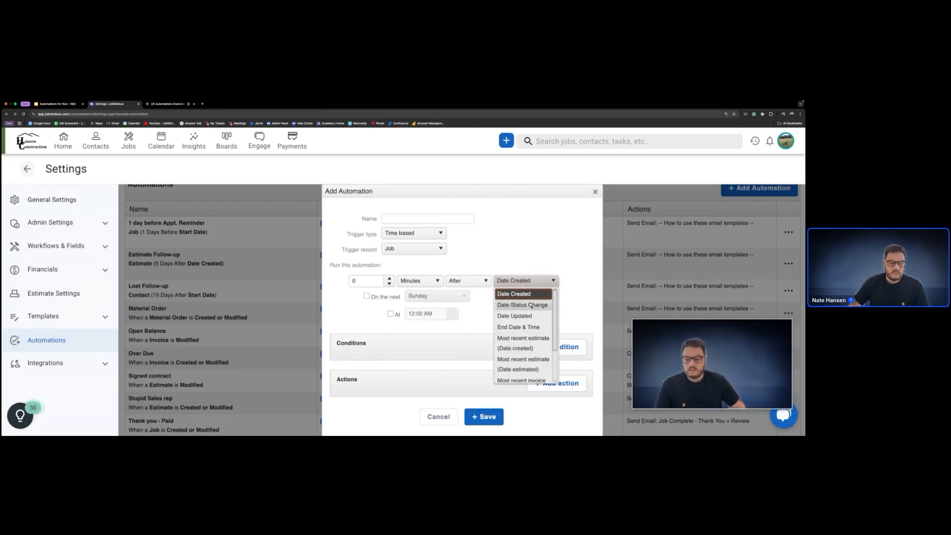
pyautogui.click(531, 306)
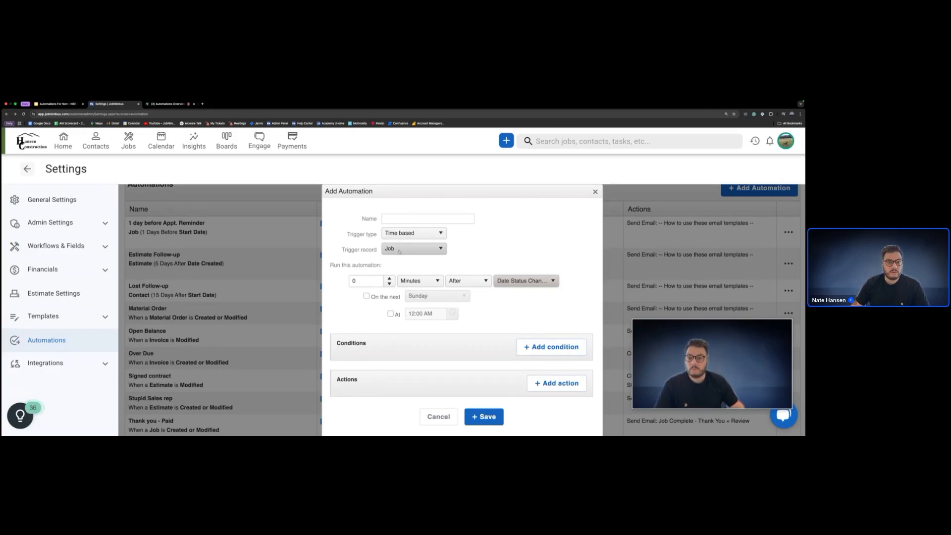
# - Set the reference date of the run timing to Start Date & Time
pyautogui.click(525, 281)
pyautogui.scroll(-3, 515, 317)
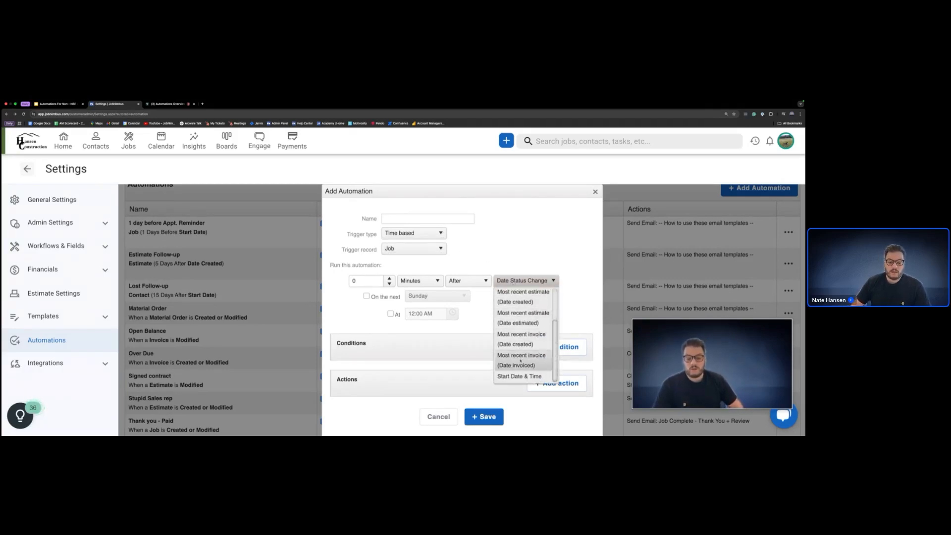
pyautogui.click(517, 377)
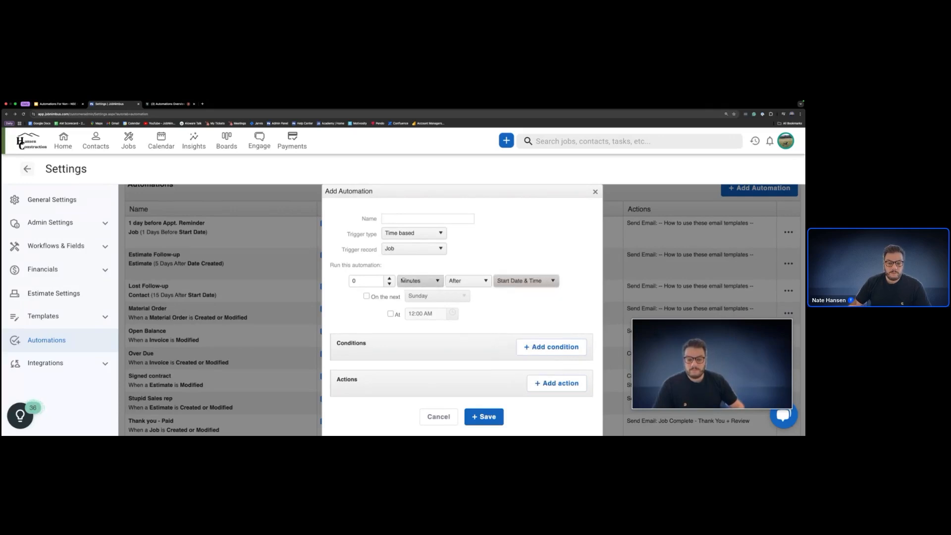
# - Set the run timing's offset to 1 Days Before the reference date
pyautogui.scroll(5, 477, 277)
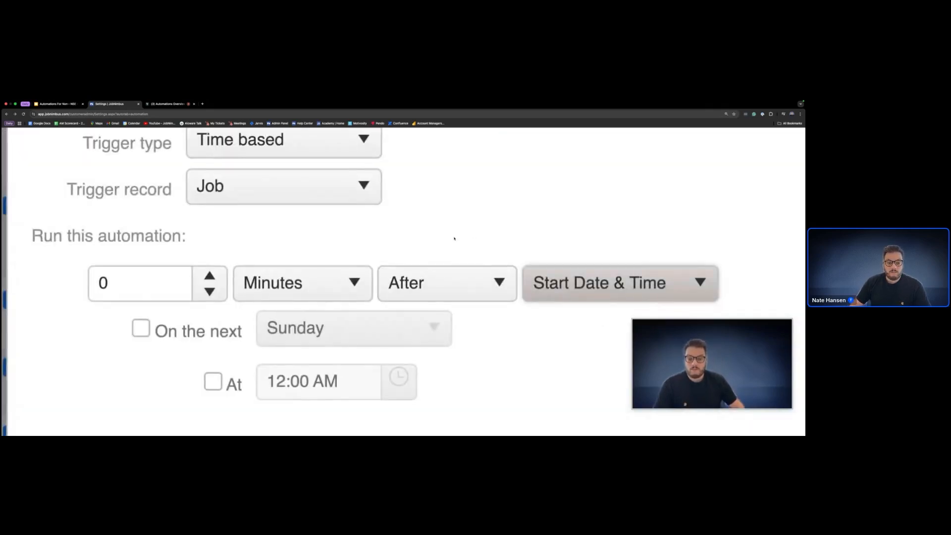
pyautogui.scroll(-5, 454, 238)
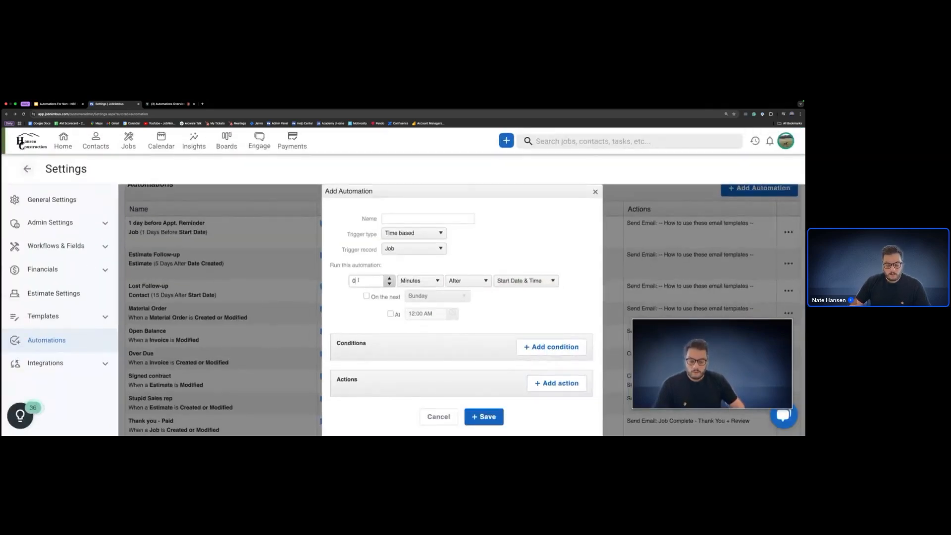
pyautogui.press('BackSpace')
pyautogui.write('1')
pyautogui.click(420, 282)
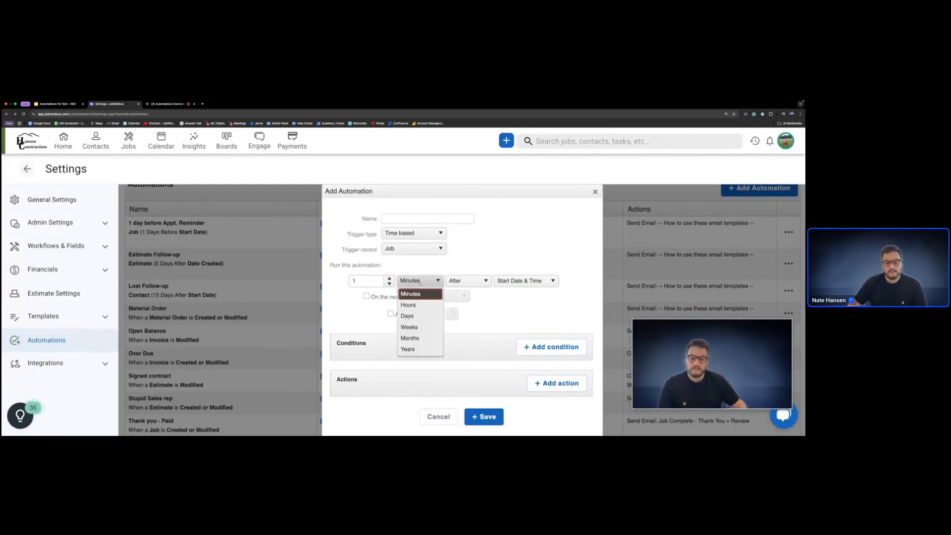
pyautogui.click(408, 316)
pyautogui.click(456, 283)
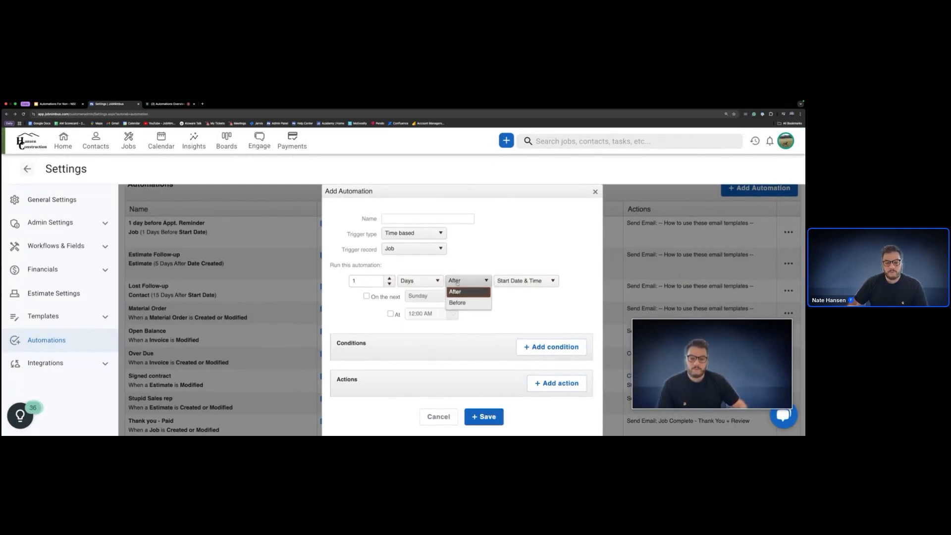
pyautogui.click(456, 305)
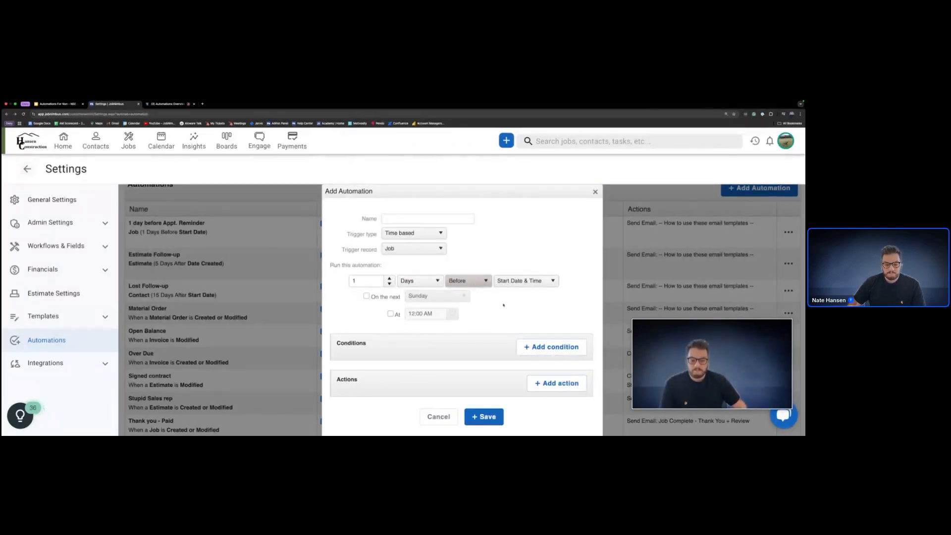
# - Examine the available fields and Type values for a new job condition, leaving the condition unsaved
pyautogui.scroll(-1, 544, 326)
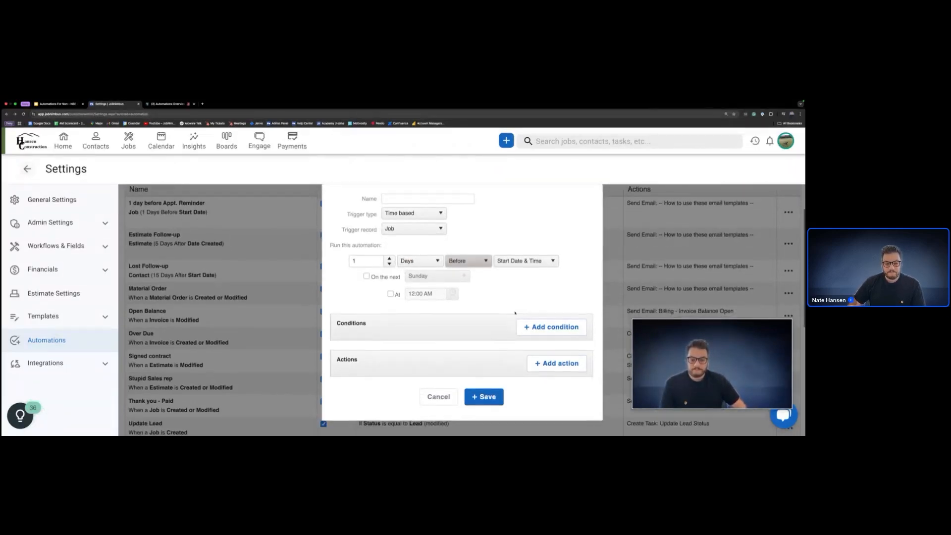
pyautogui.click(545, 328)
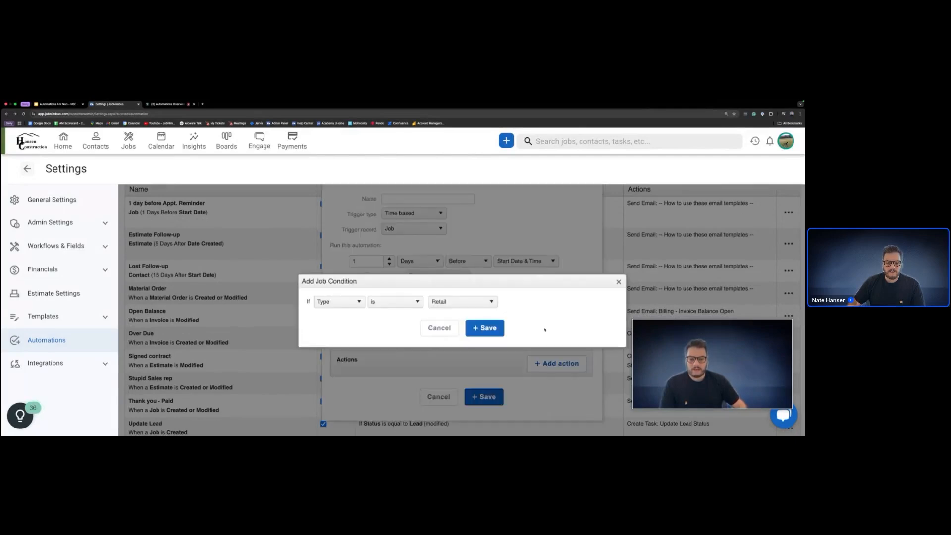
pyautogui.click(346, 303)
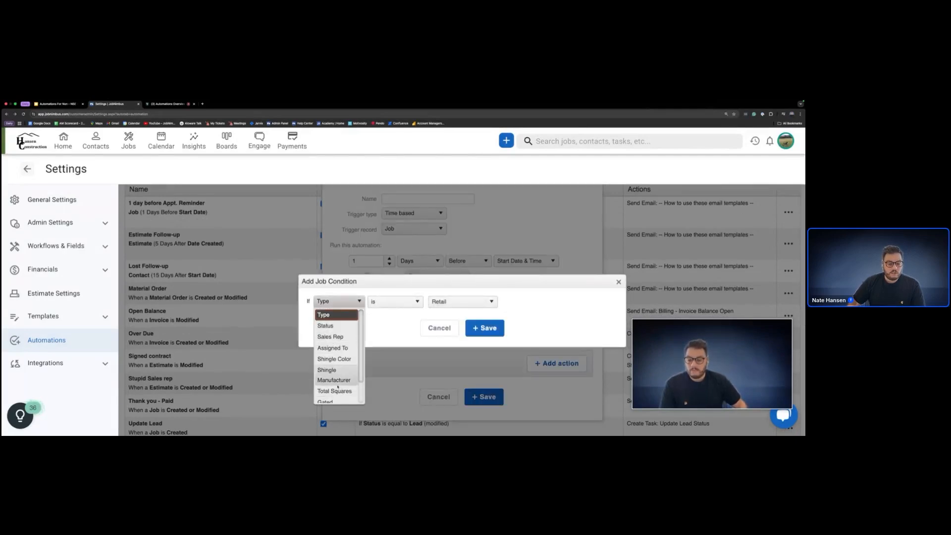
pyautogui.scroll(-1, 338, 387)
pyautogui.scroll(2, 332, 341)
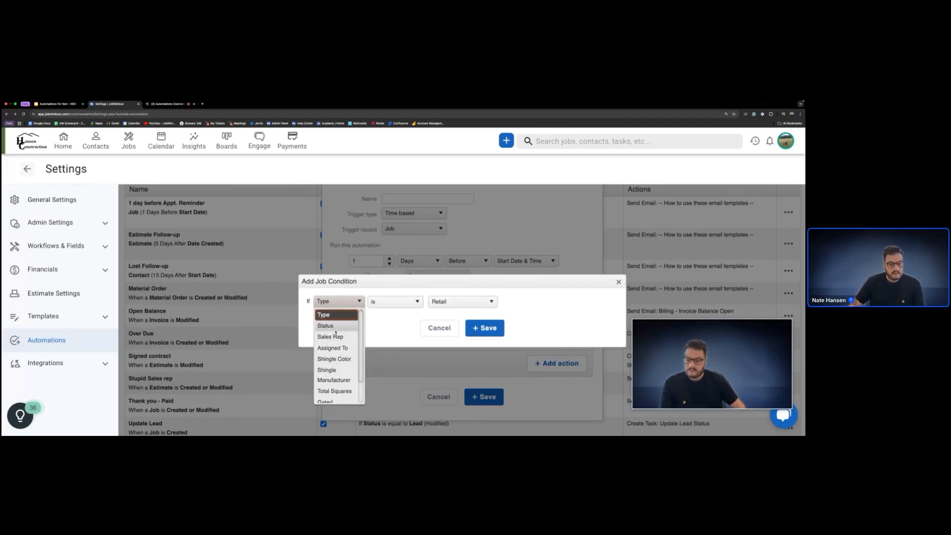
pyautogui.scroll(-2, 333, 356)
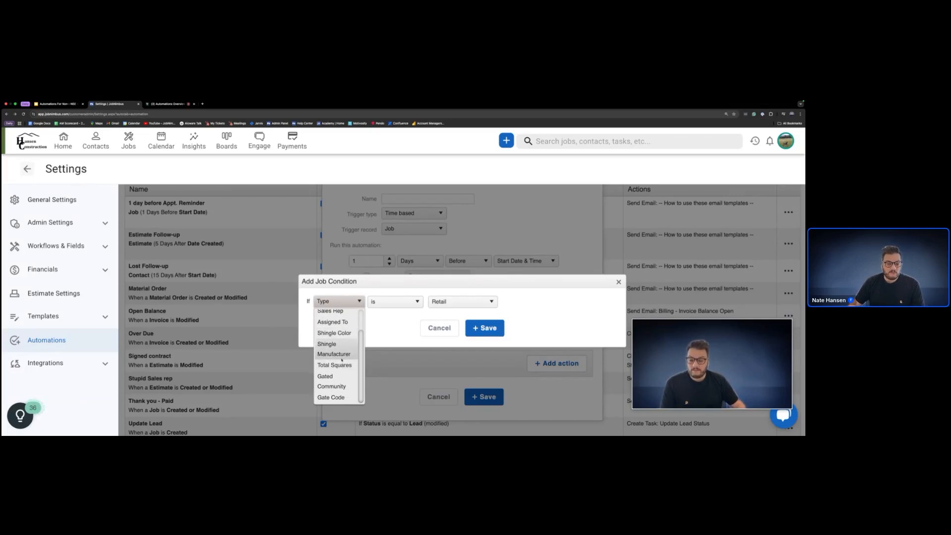
pyautogui.scroll(2, 340, 343)
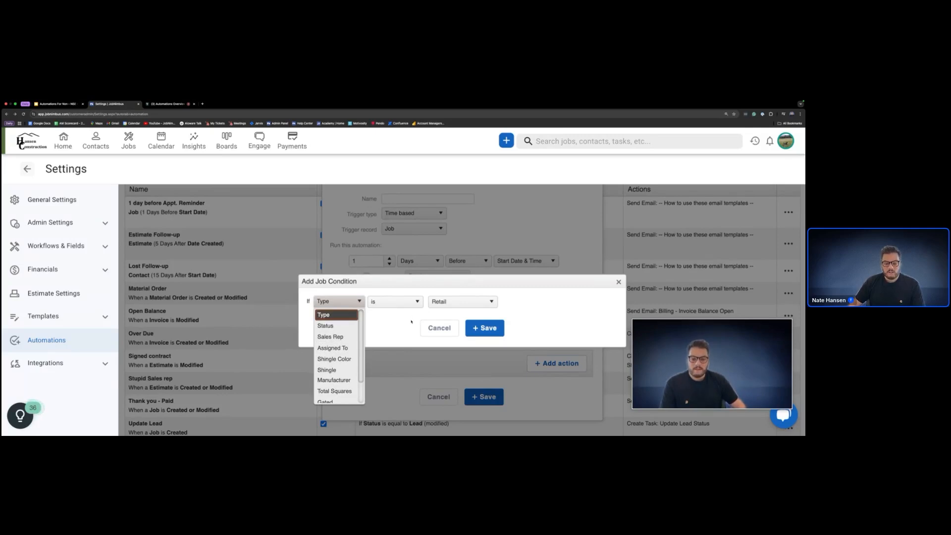
pyautogui.click(458, 302)
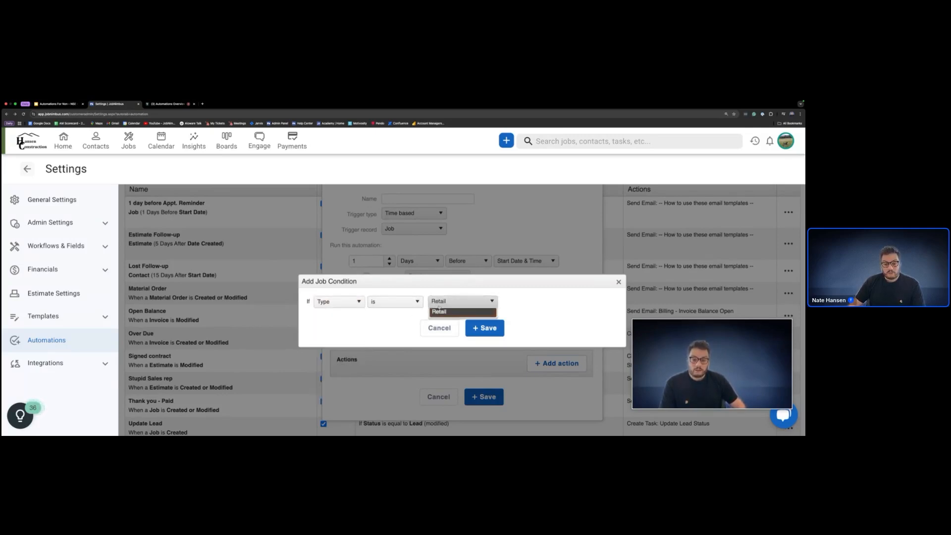
pyautogui.click(453, 324)
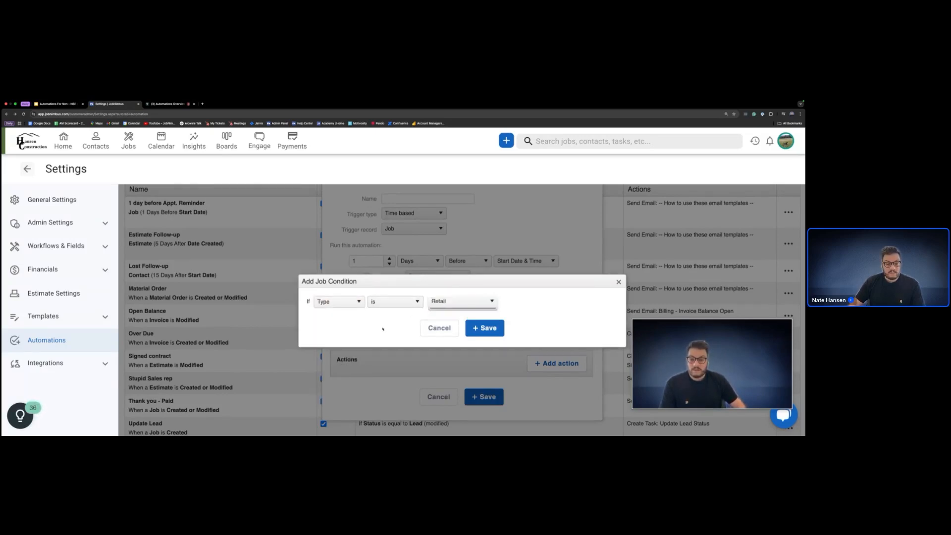
pyautogui.click(442, 331)
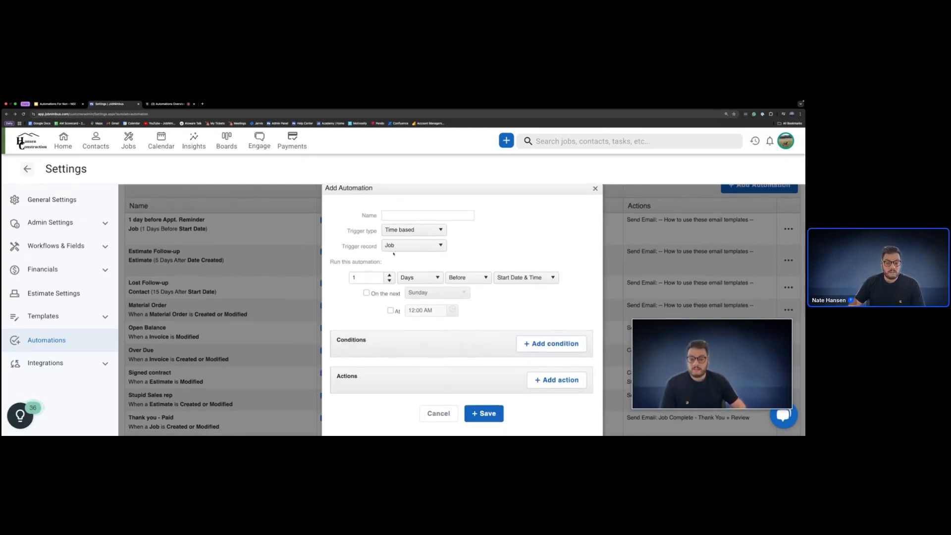
# - Try to add a Send Text Message action to the time-based Job automation
pyautogui.scroll(-1, 480, 310)
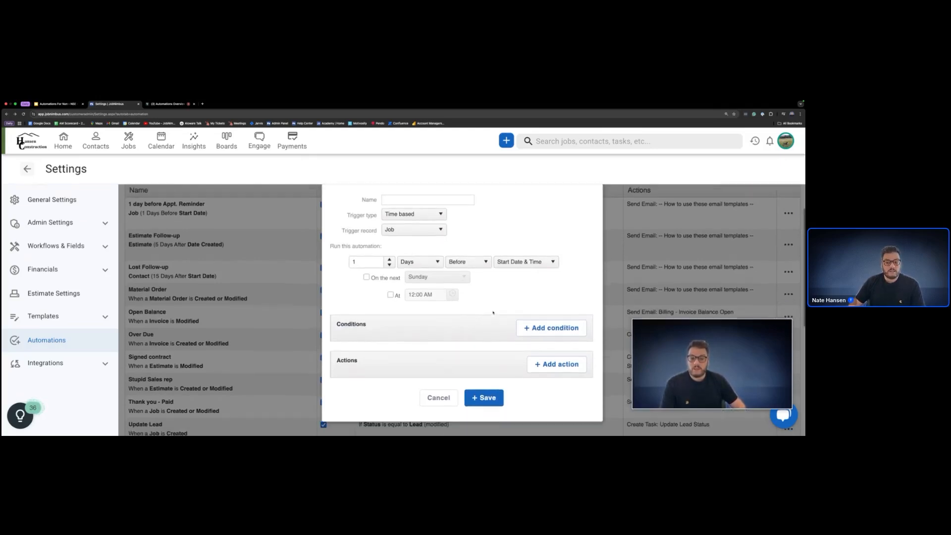
pyautogui.click(543, 354)
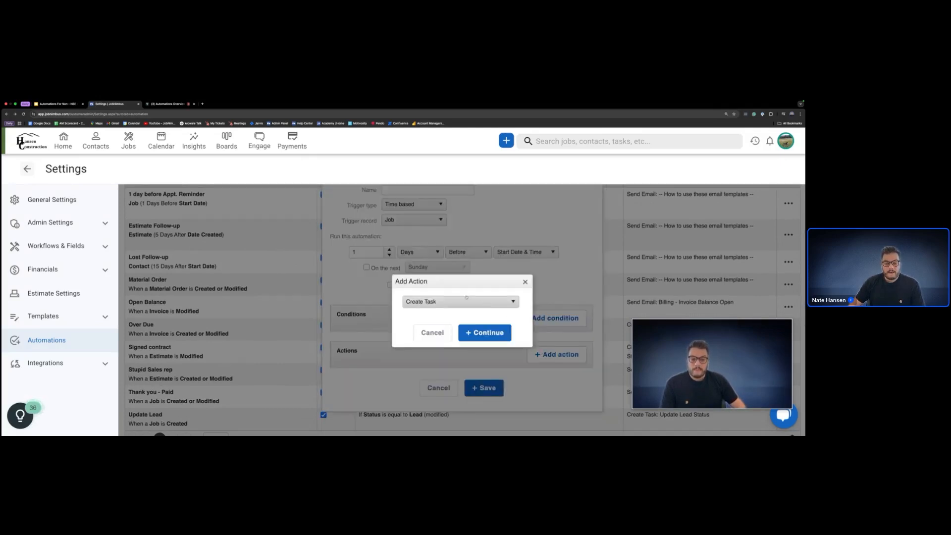
pyautogui.click(463, 303)
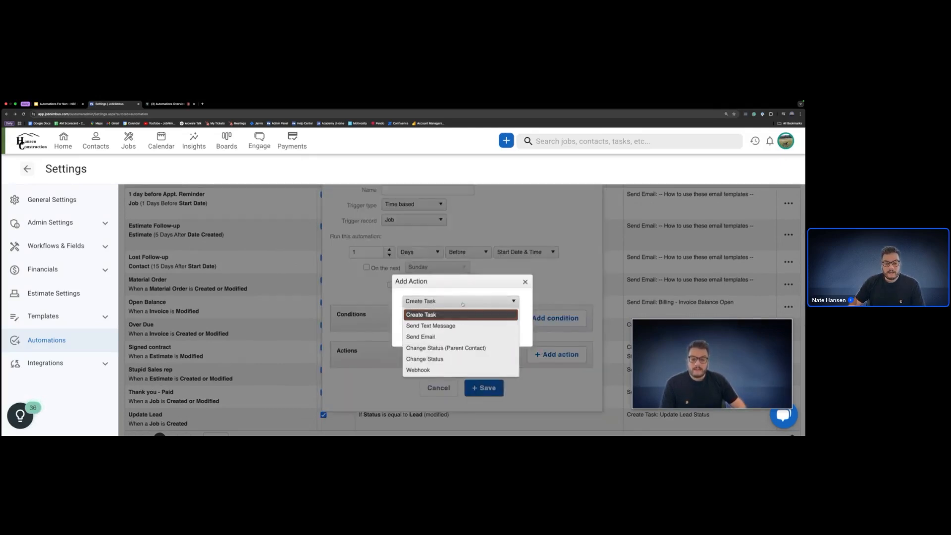
pyautogui.click(425, 326)
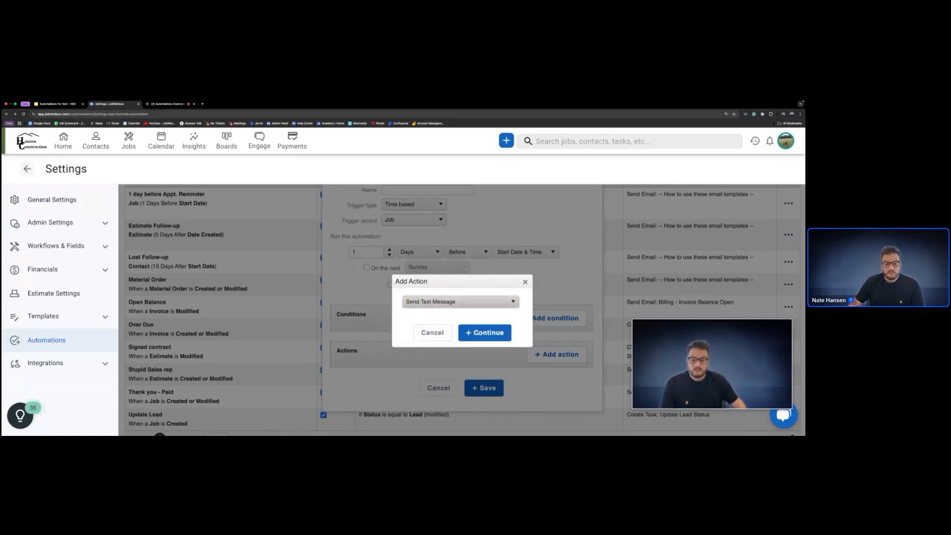
pyautogui.click(477, 333)
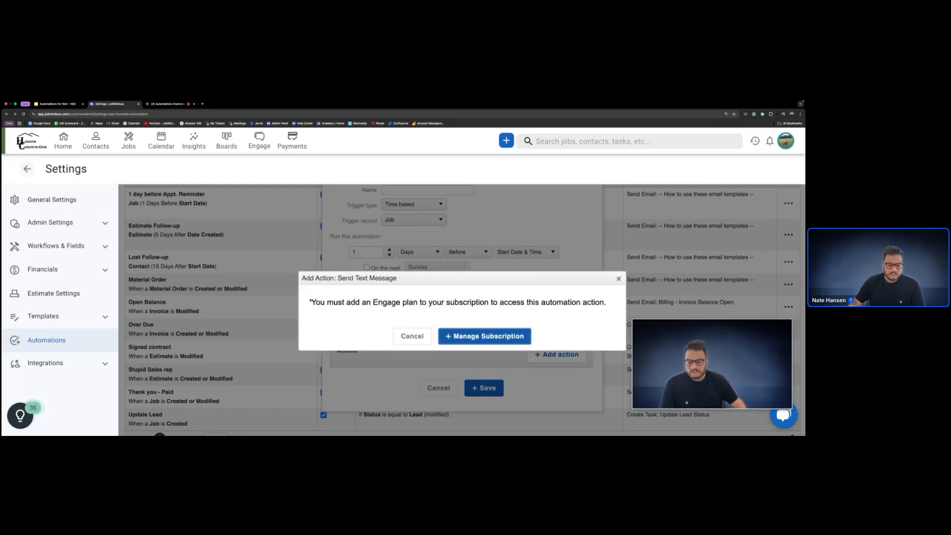
pyautogui.moveTo(310, 302); pyautogui.dragTo(580, 302)
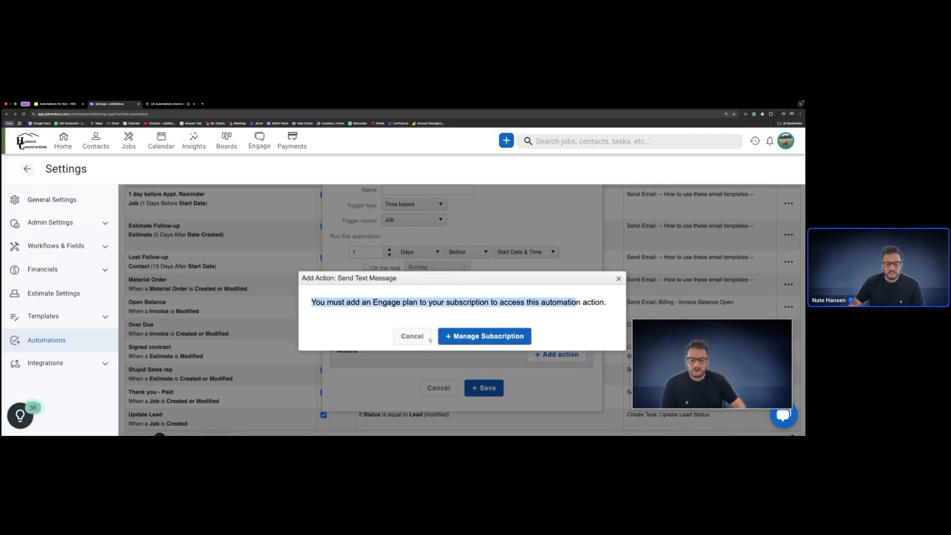
pyautogui.click(421, 337)
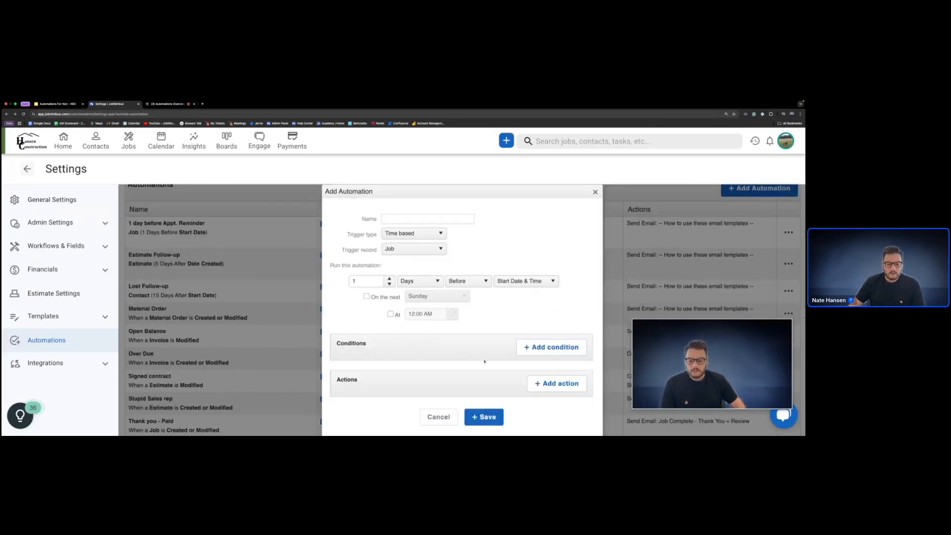
# - Add a Send Email action using the "-- How to use these email templates --" template with Primary Contact as recipient
pyautogui.click(550, 383)
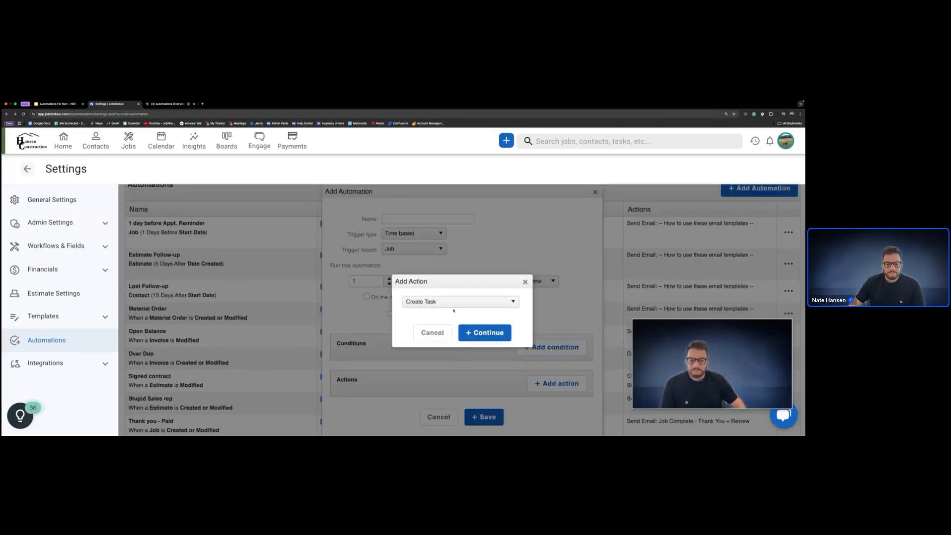
pyautogui.click(454, 303)
pyautogui.click(429, 334)
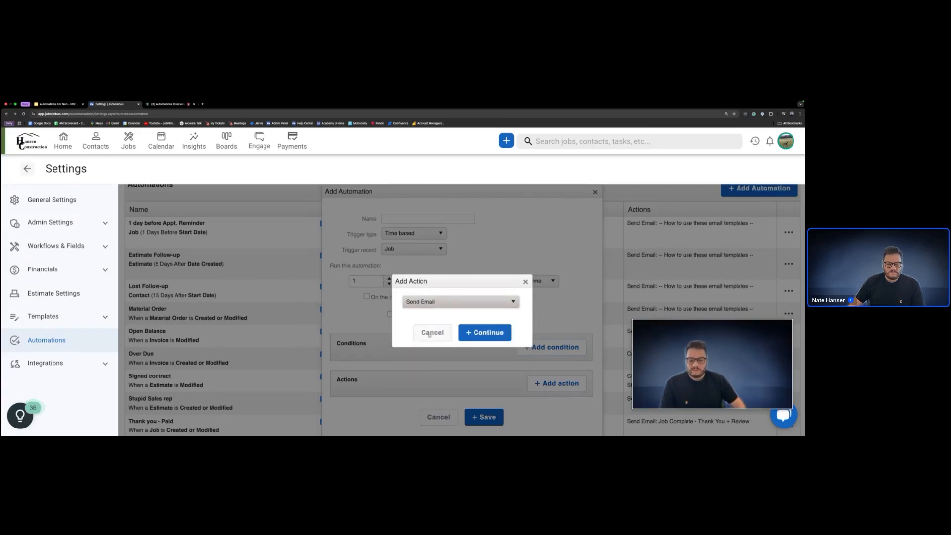
pyautogui.click(495, 335)
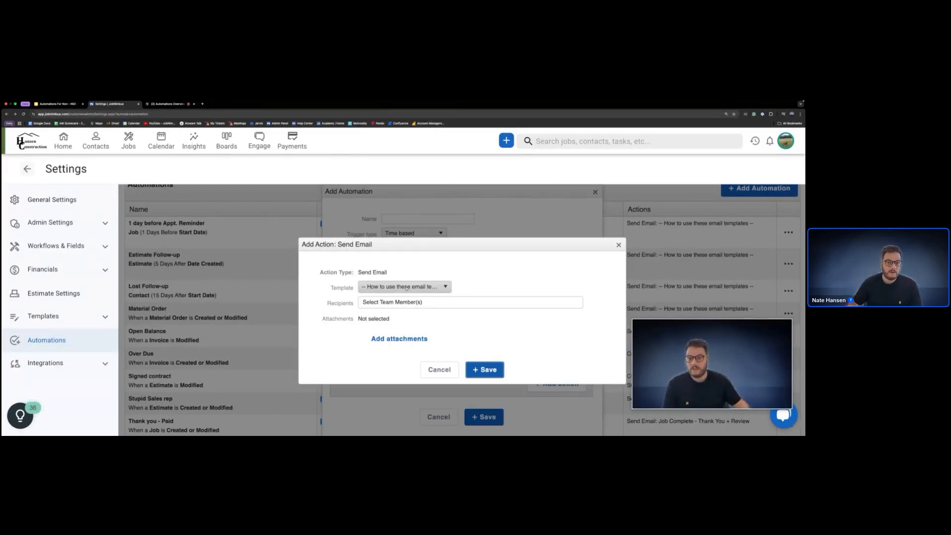
pyautogui.click(372, 300)
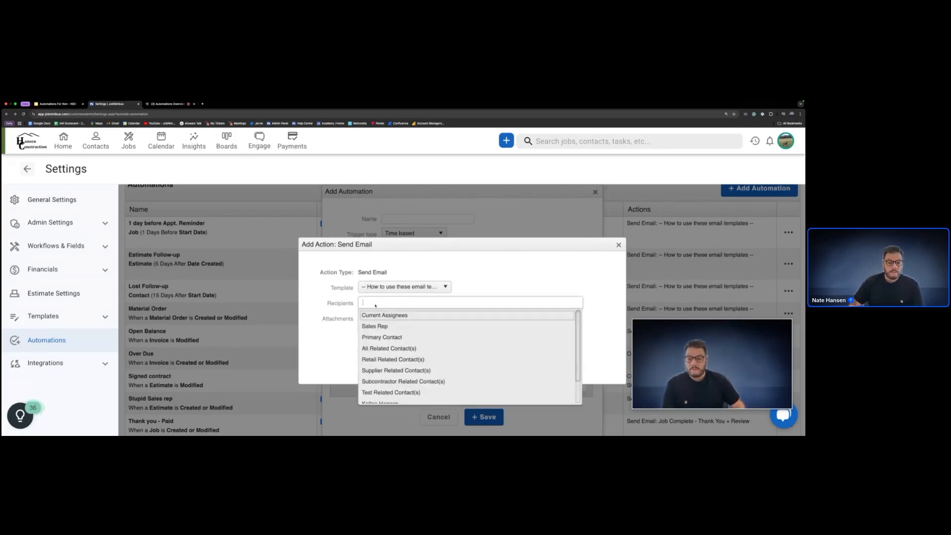
pyautogui.click(383, 337)
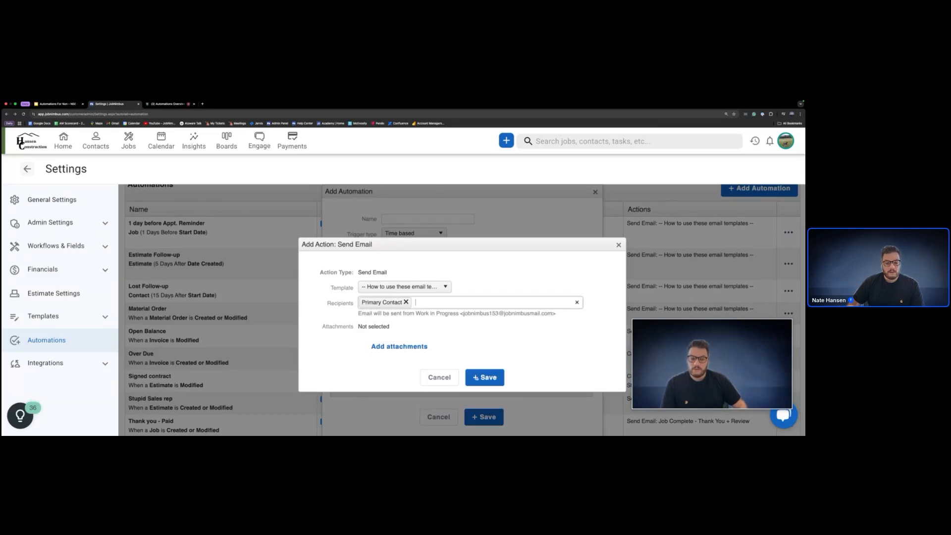
pyautogui.click(476, 378)
pyautogui.scroll(-1, 354, 333)
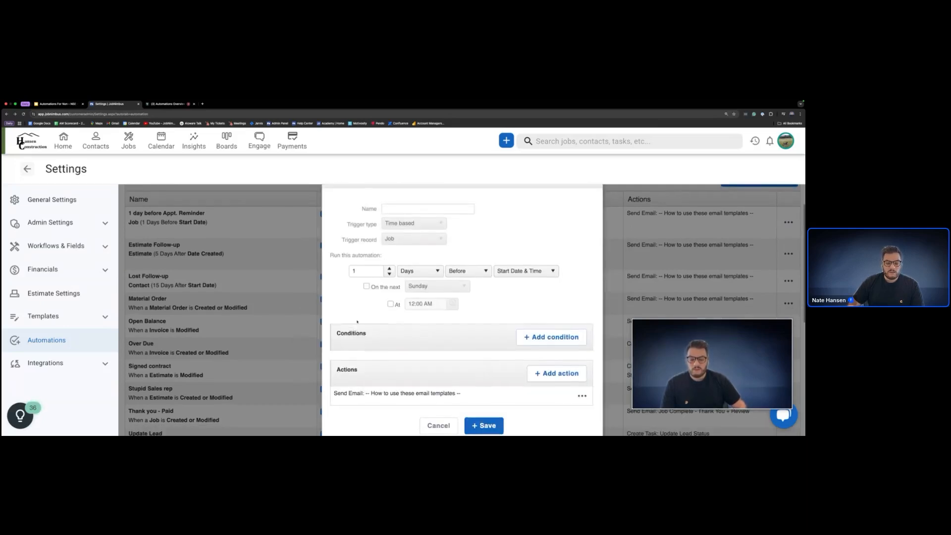
pyautogui.moveTo(356, 333); pyautogui.dragTo(337, 333)
pyautogui.click(358, 321)
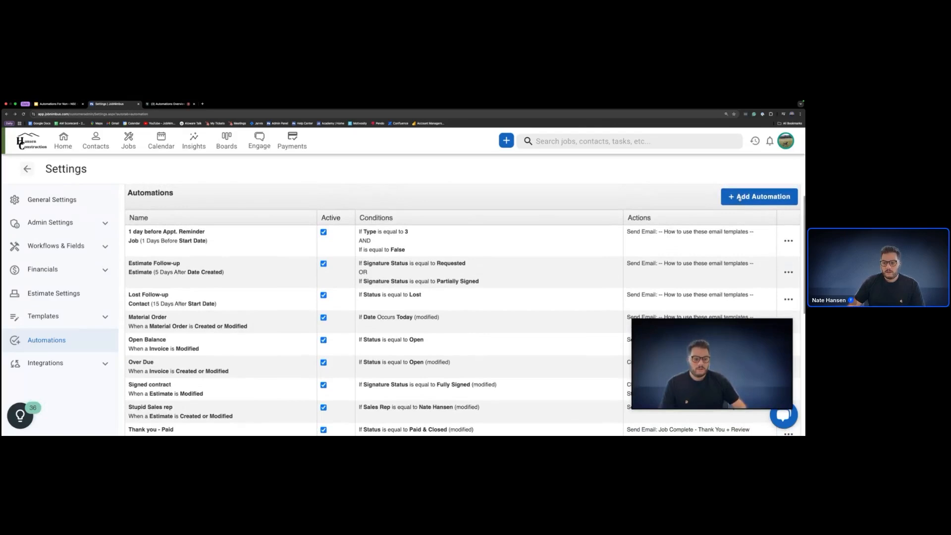
# - Start a new event-based automation that triggers when a Task is Modified
pyautogui.click(758, 196)
pyautogui.click(412, 282)
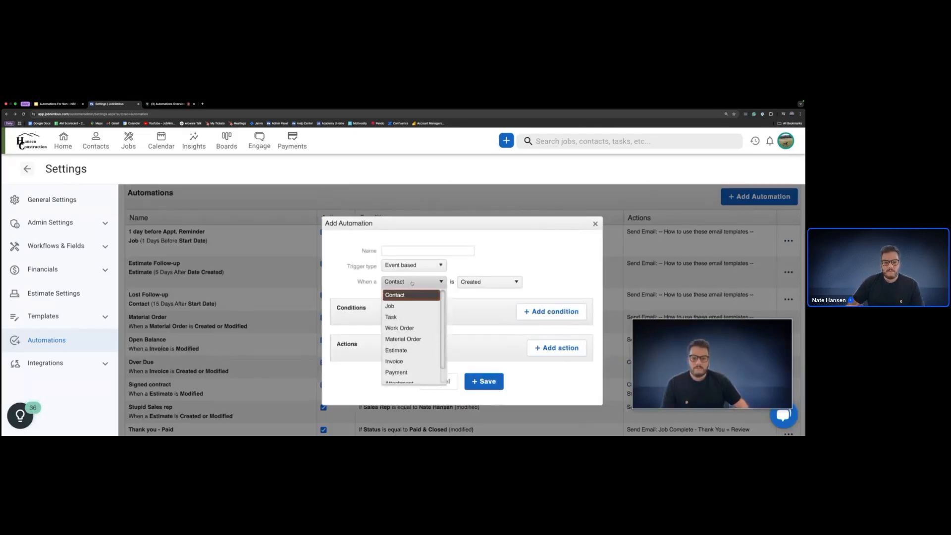
pyautogui.click(393, 317)
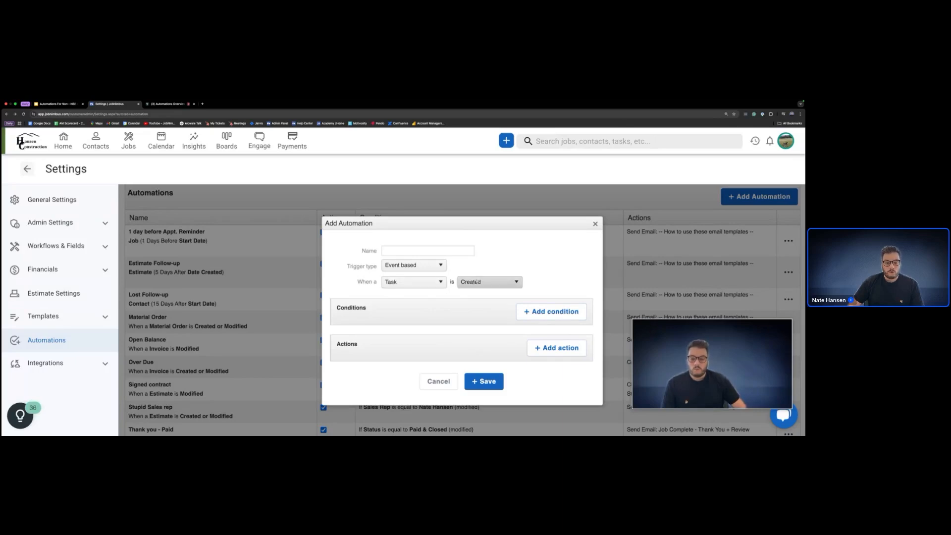
pyautogui.click(466, 281)
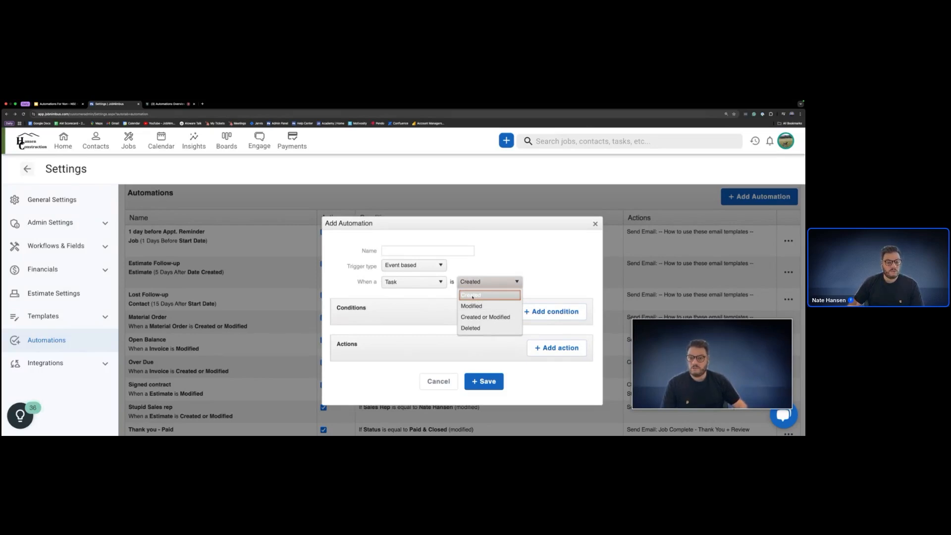
pyautogui.click(471, 306)
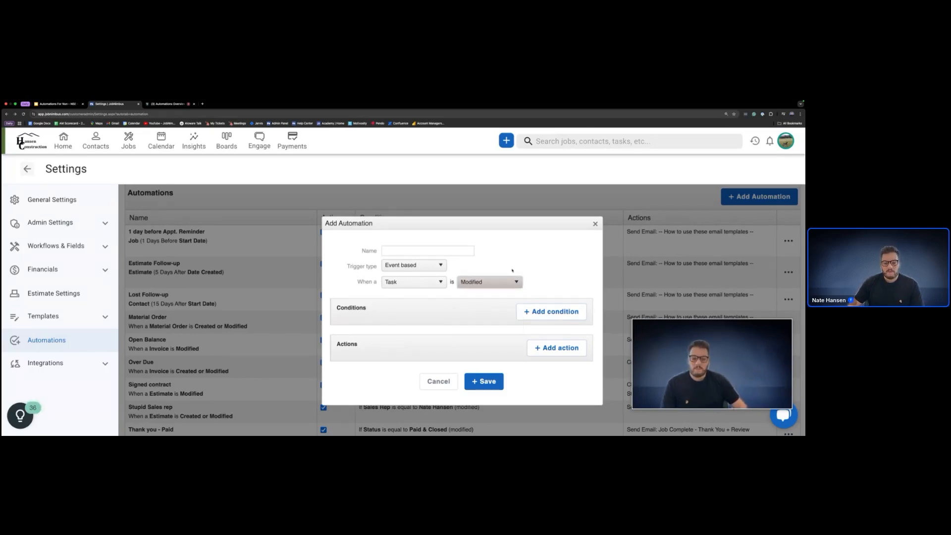
pyautogui.click(463, 281)
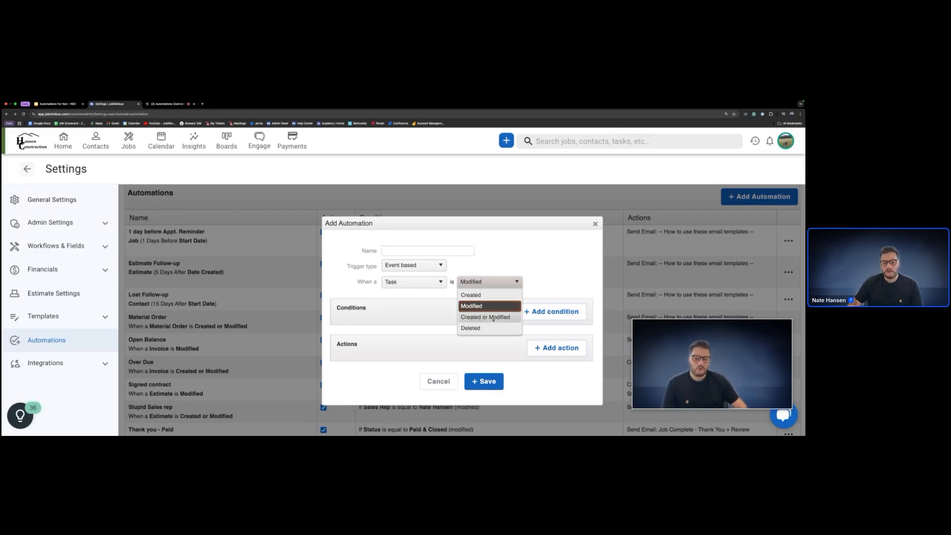
pyautogui.click(471, 306)
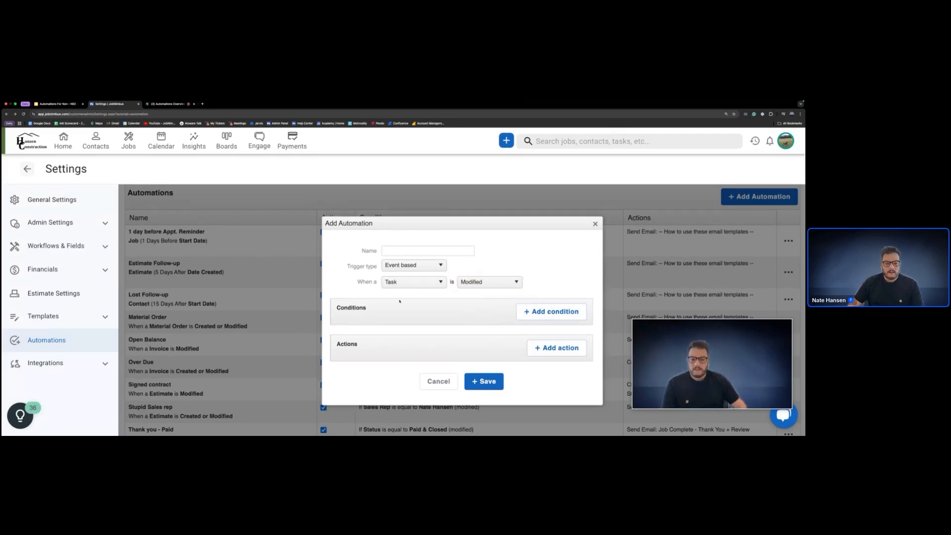
# - Add a task condition that Is Completed is True, without restricting it to when Is Completed is modified
pyautogui.click(531, 311)
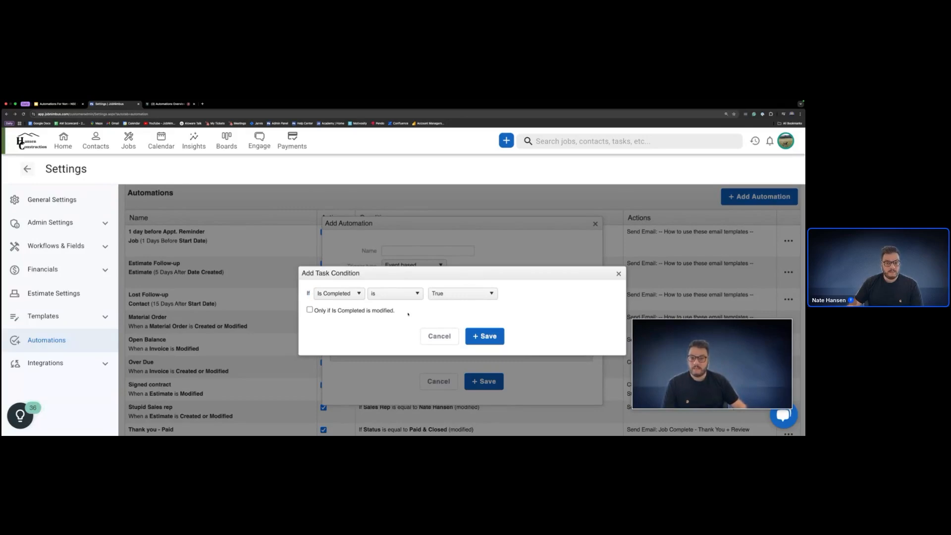
pyautogui.click(448, 293)
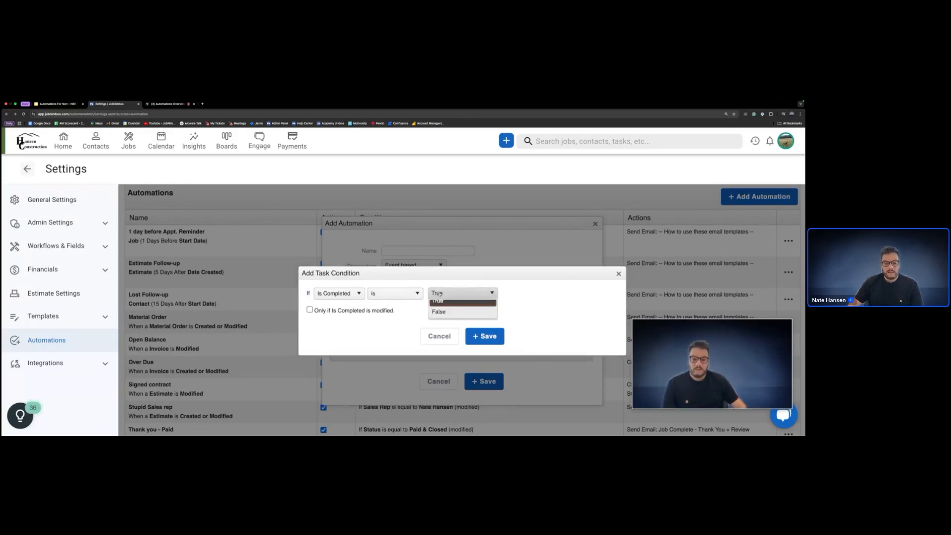
pyautogui.click(444, 319)
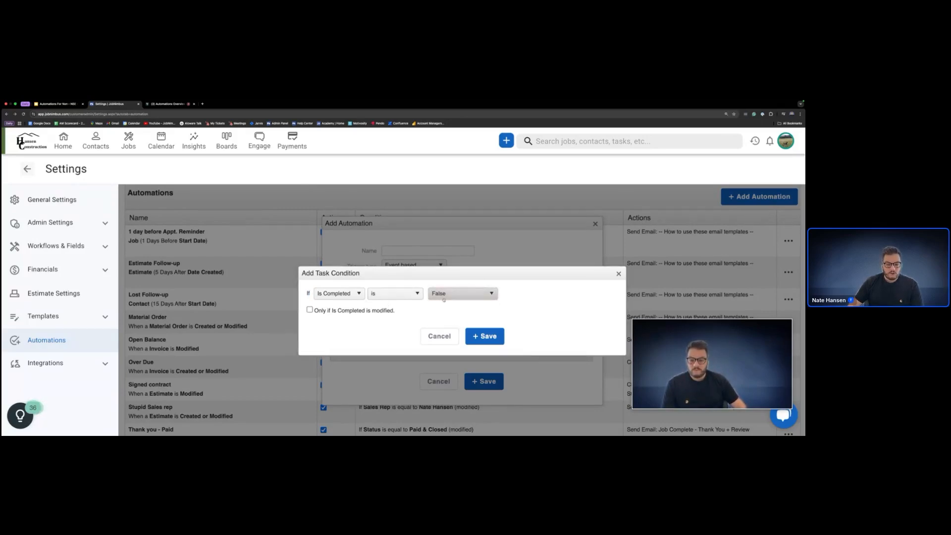
pyautogui.click(391, 296)
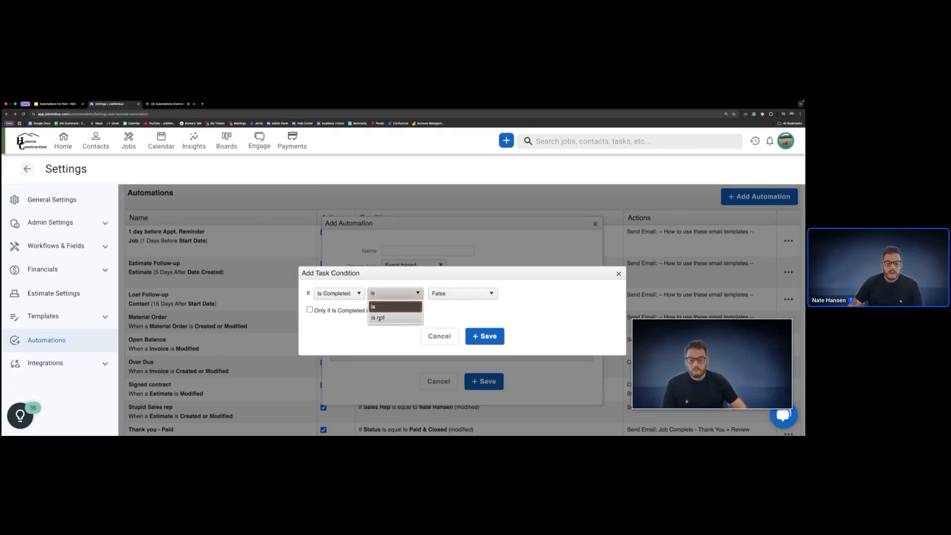
pyautogui.click(384, 306)
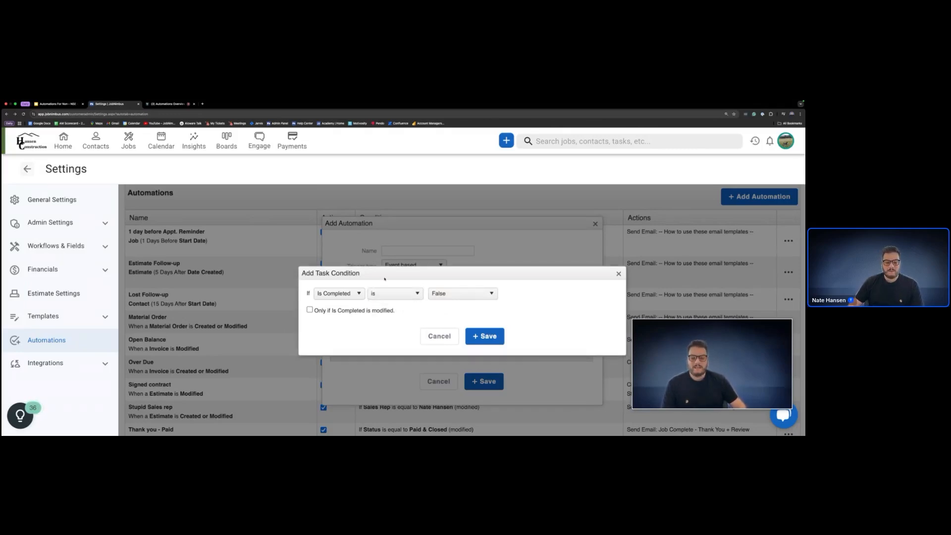
pyautogui.click(462, 295)
pyautogui.click(444, 305)
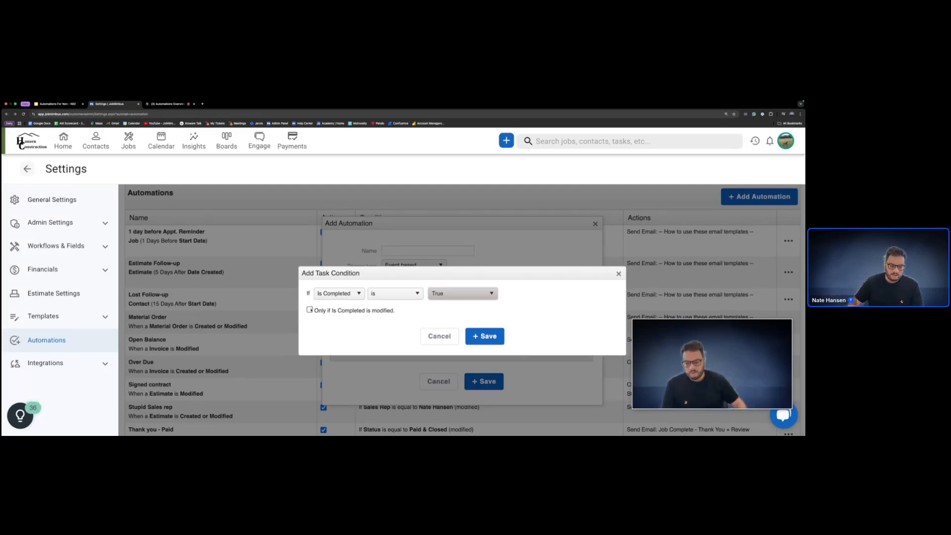
pyautogui.click(324, 311)
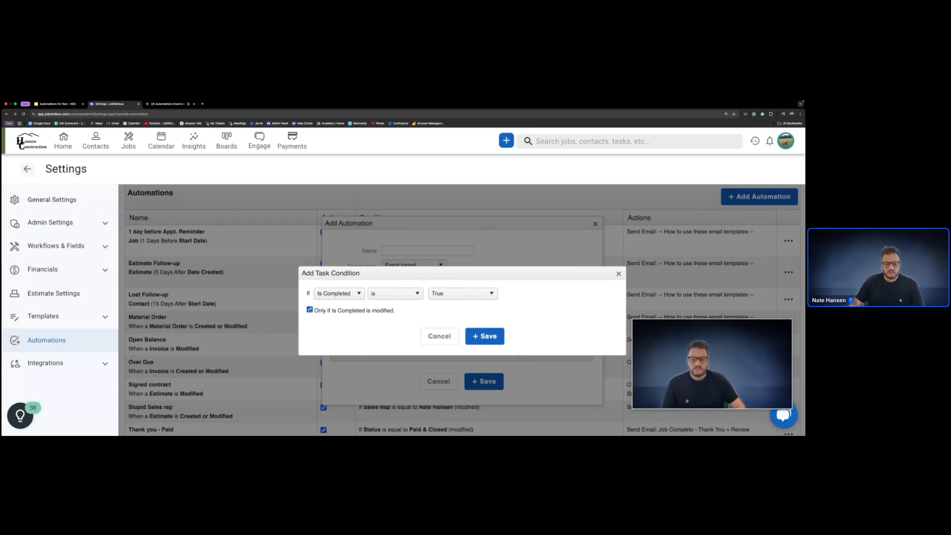
pyautogui.click(354, 312)
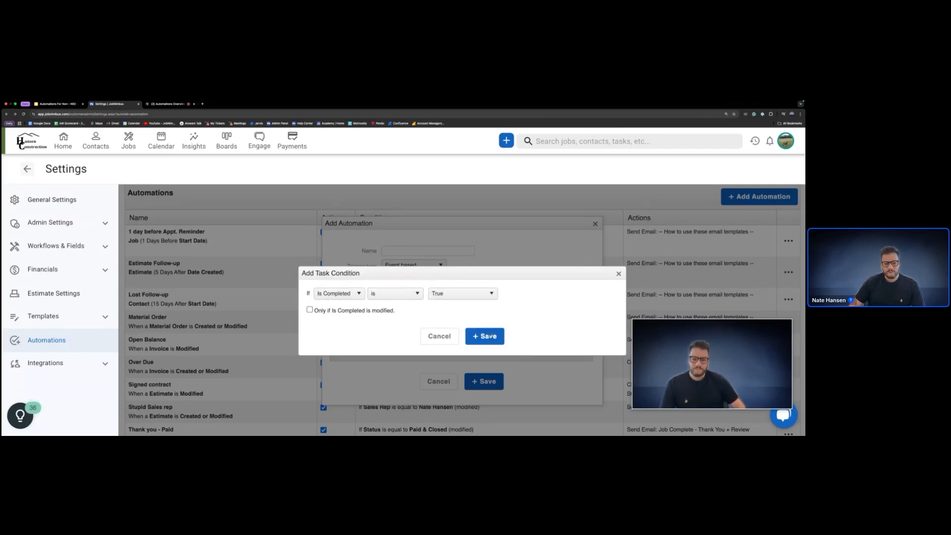
pyautogui.click(487, 336)
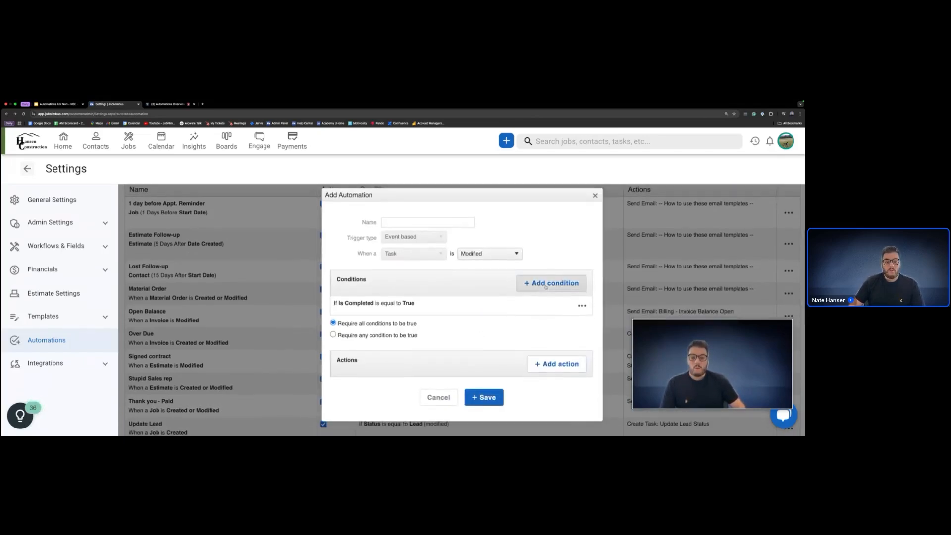
# - Add a second task condition requiring Task Type is Initial Appointment
pyautogui.click(545, 286)
pyautogui.click(339, 293)
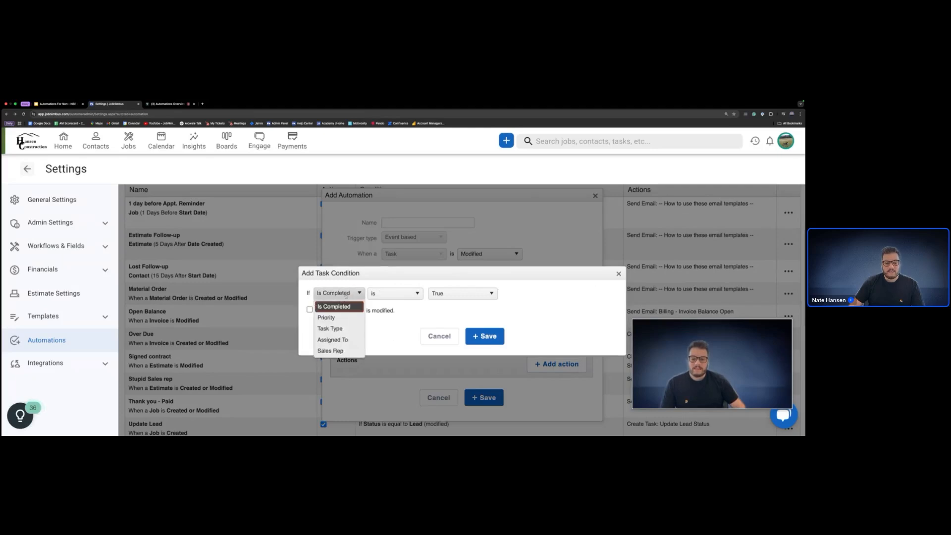
pyautogui.click(330, 328)
pyautogui.click(461, 293)
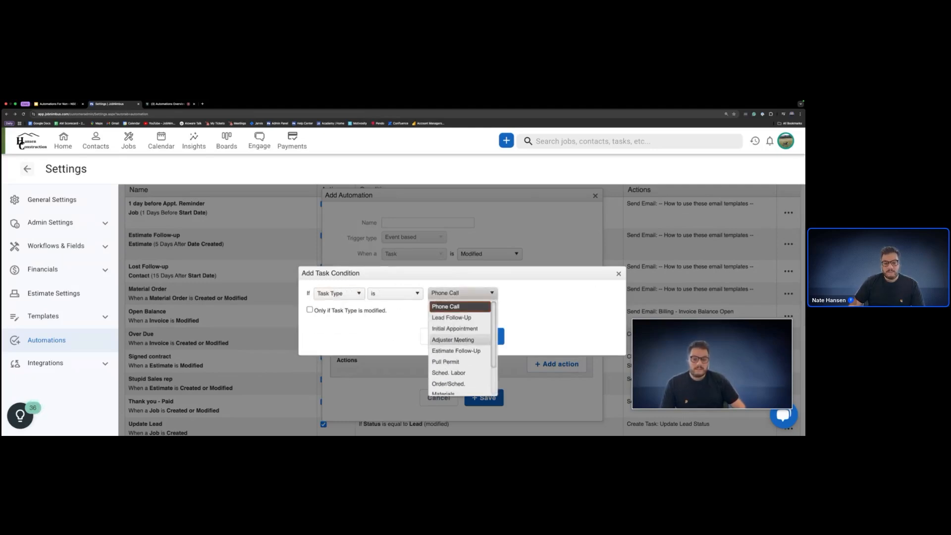
pyautogui.scroll(-1, 460, 334)
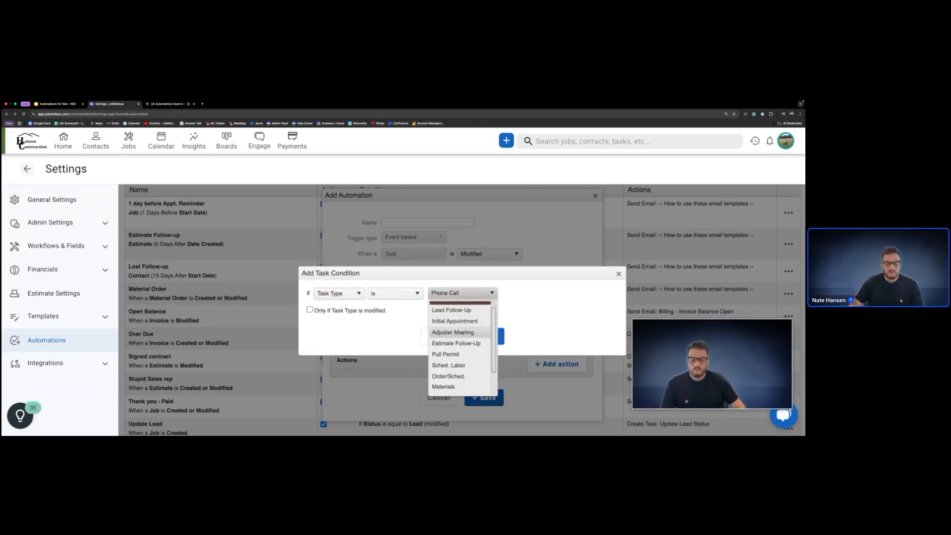
pyautogui.scroll(1, 463, 335)
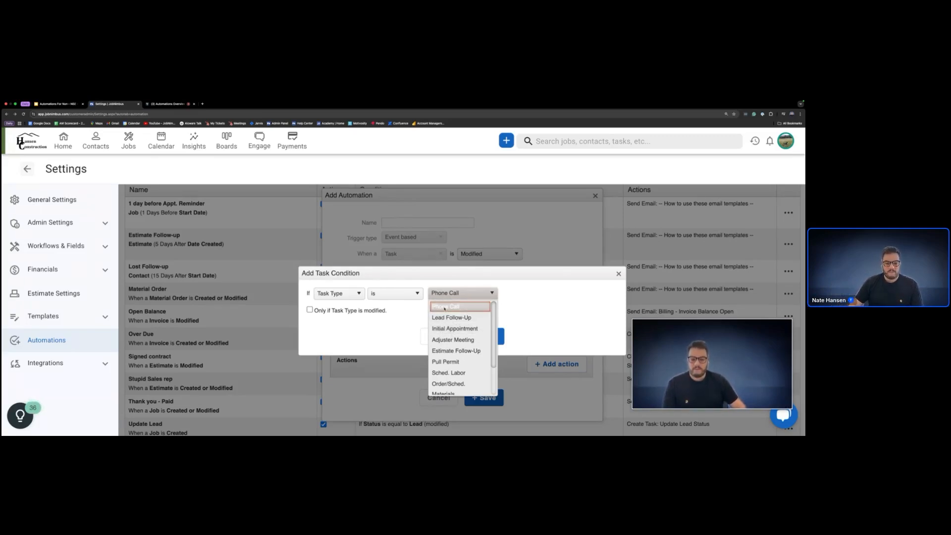
pyautogui.click(448, 329)
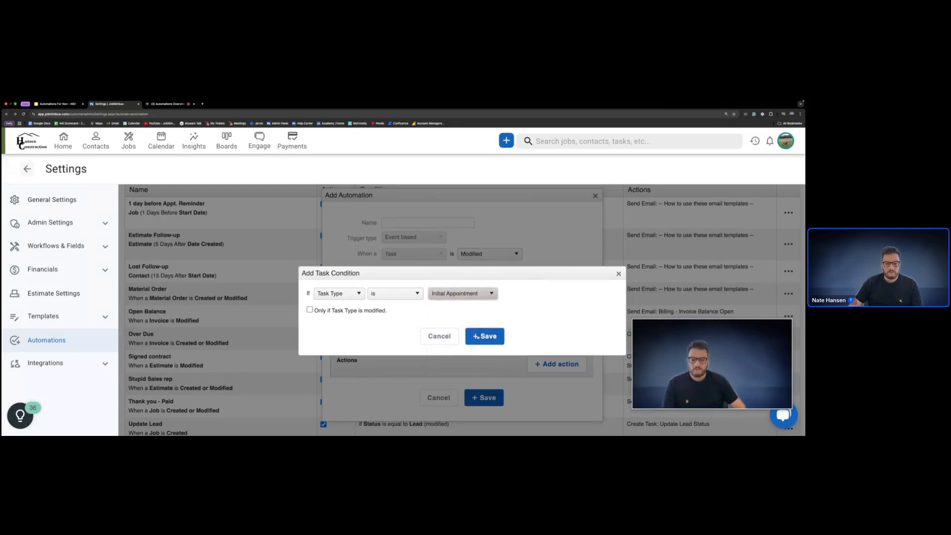
pyautogui.click(476, 336)
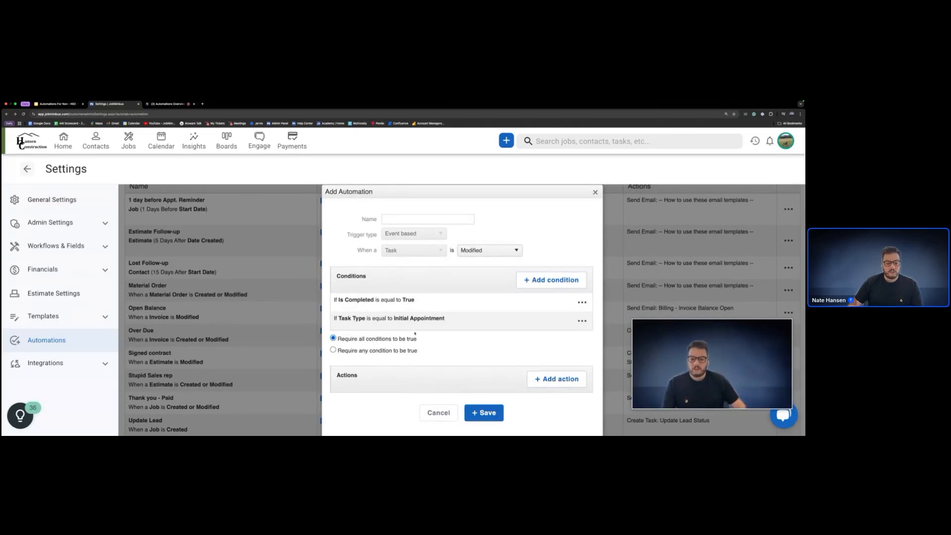
pyautogui.moveTo(334, 299); pyautogui.dragTo(442, 318)
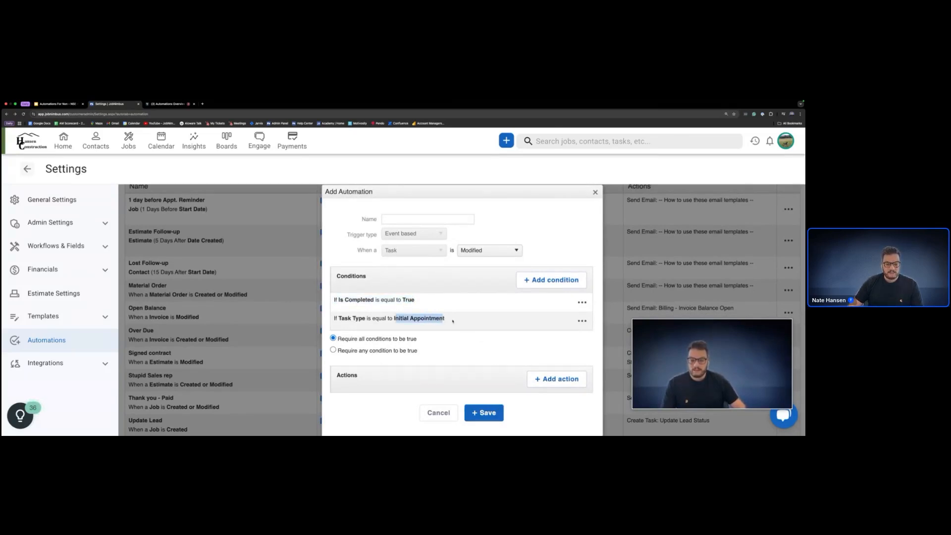
pyautogui.click(469, 328)
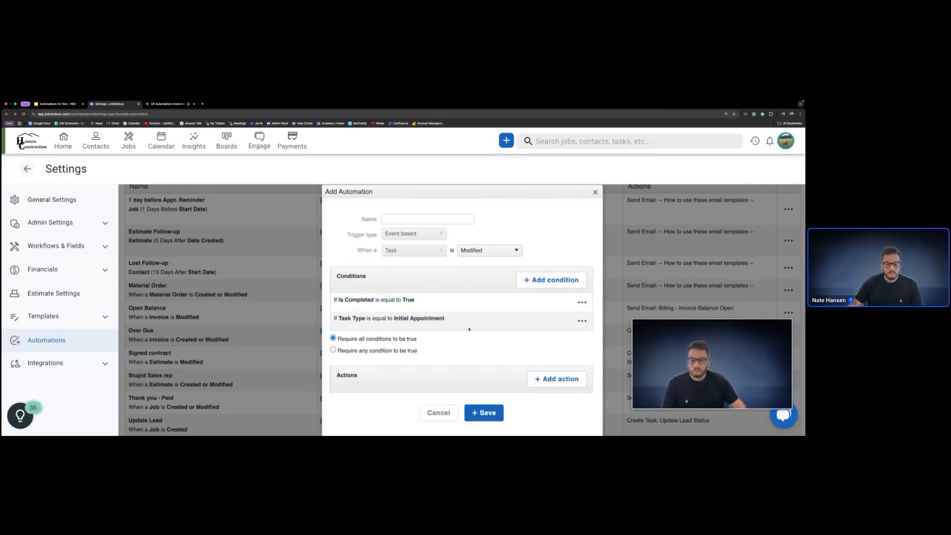
# - Add a Change Status (Parent Job) action that sets the Retail workflow status to Estimating
pyautogui.click(547, 381)
pyautogui.click(451, 301)
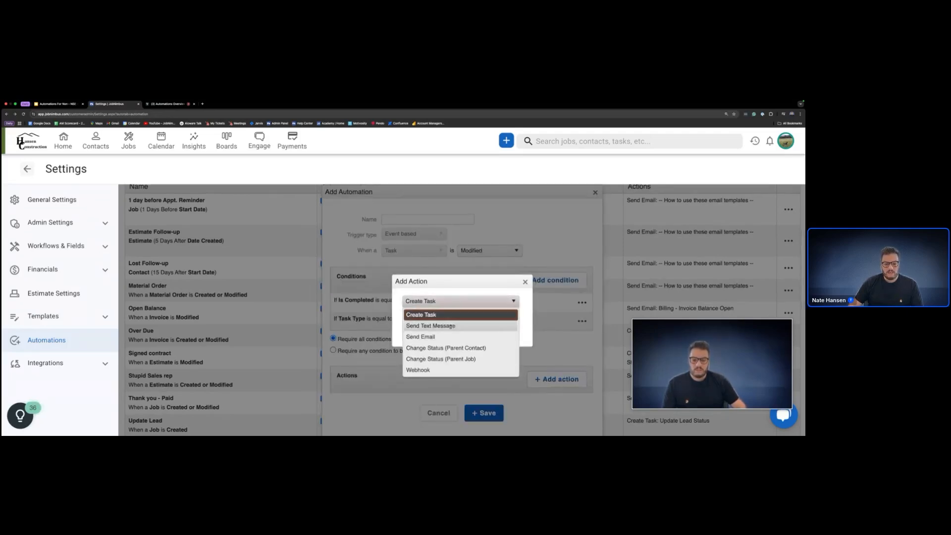
pyautogui.click(429, 359)
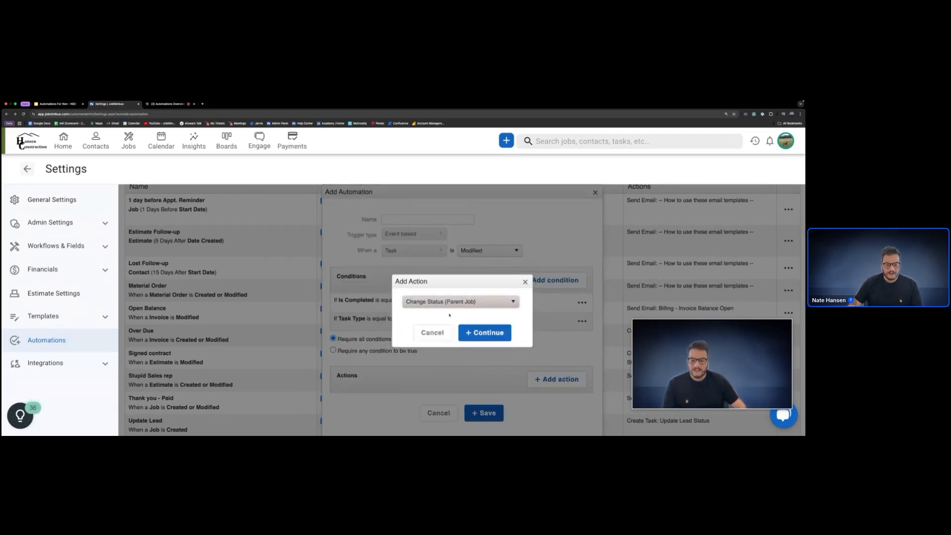
pyautogui.click(480, 331)
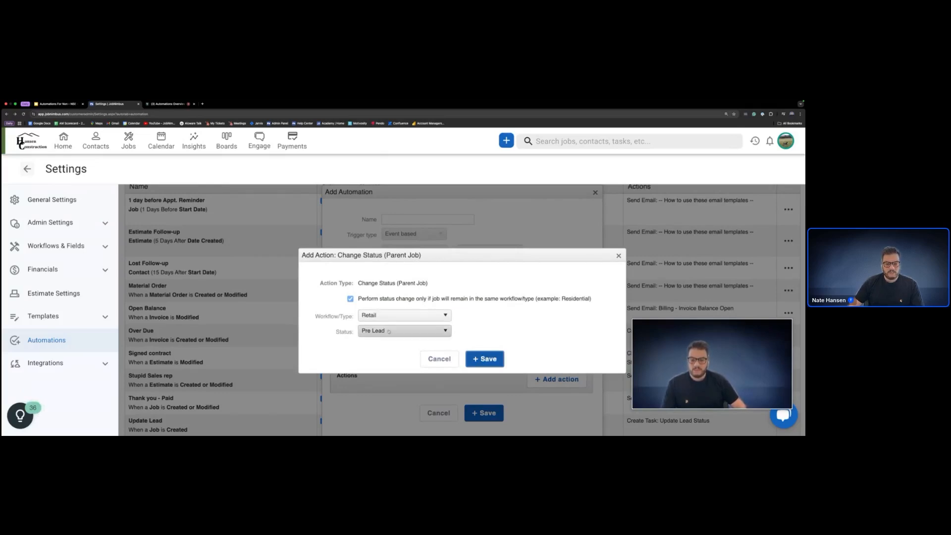
pyautogui.click(387, 331)
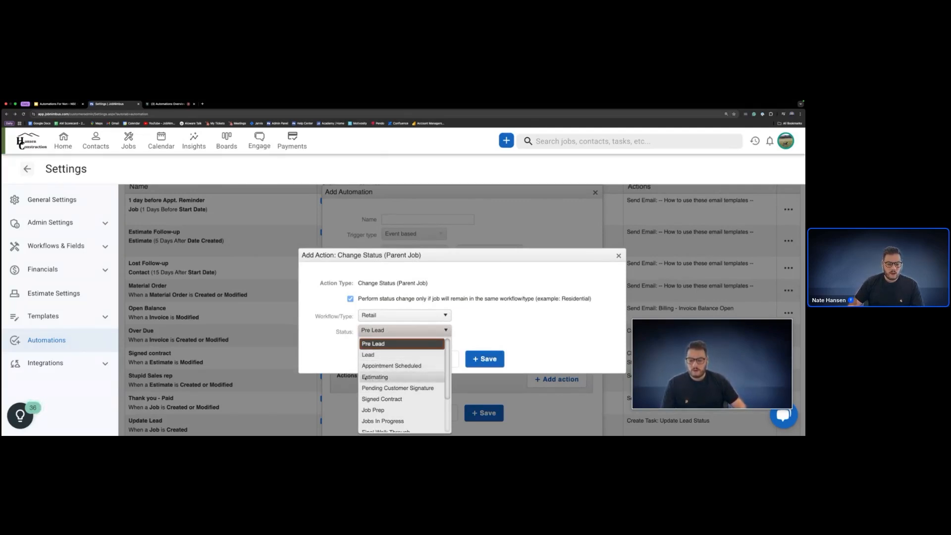
pyautogui.click(373, 378)
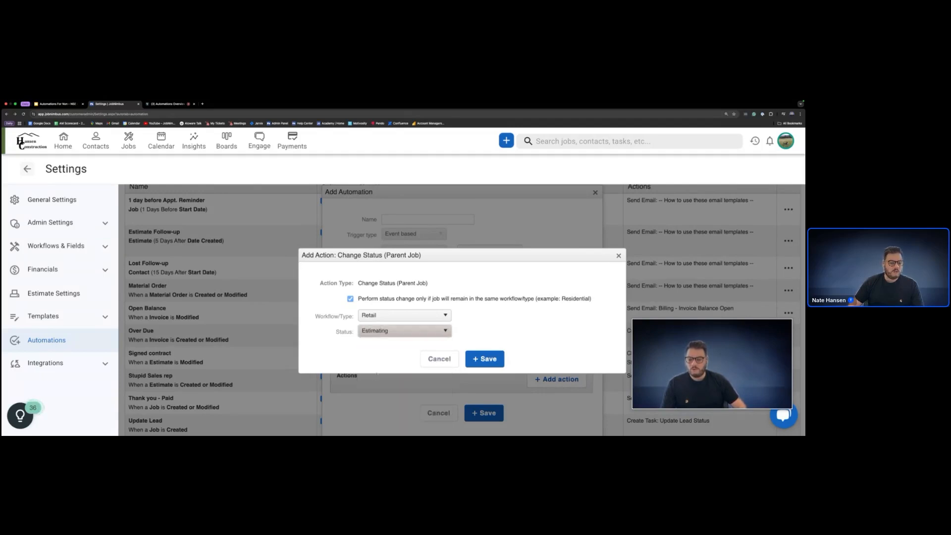
pyautogui.click(478, 357)
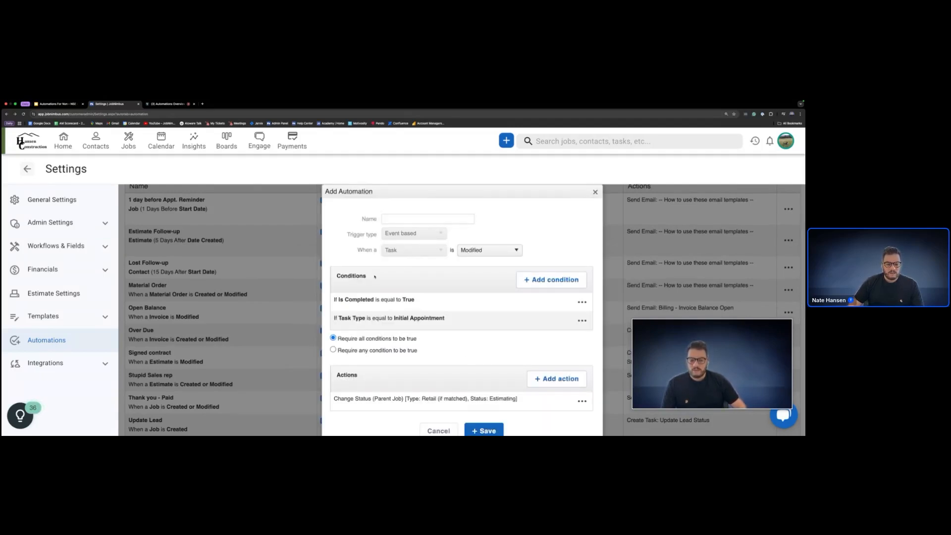
pyautogui.moveTo(334, 299); pyautogui.dragTo(449, 319)
pyautogui.click(494, 406)
# - Start a second action of type Create Task and set its task type to Estimate Follow-Up
pyautogui.scroll(-3, 462, 338)
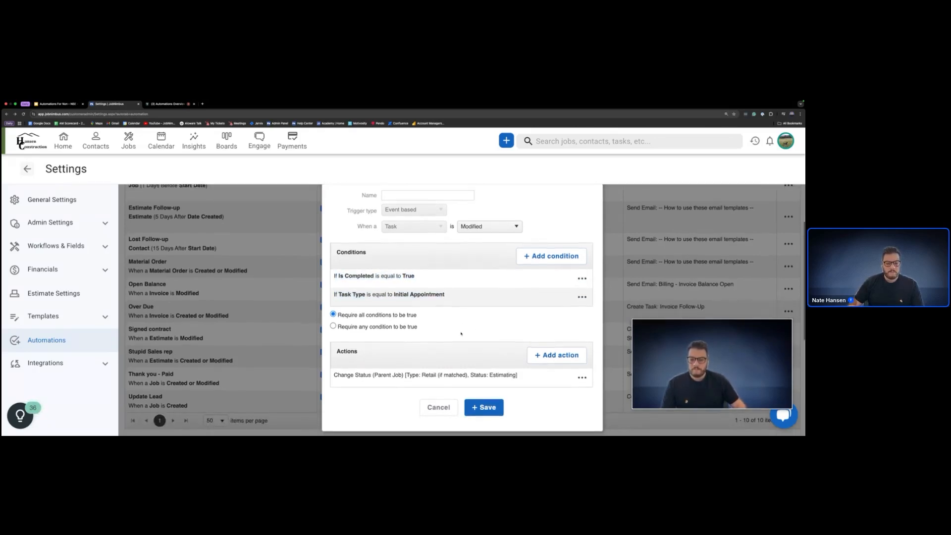
pyautogui.scroll(5, 373, 348)
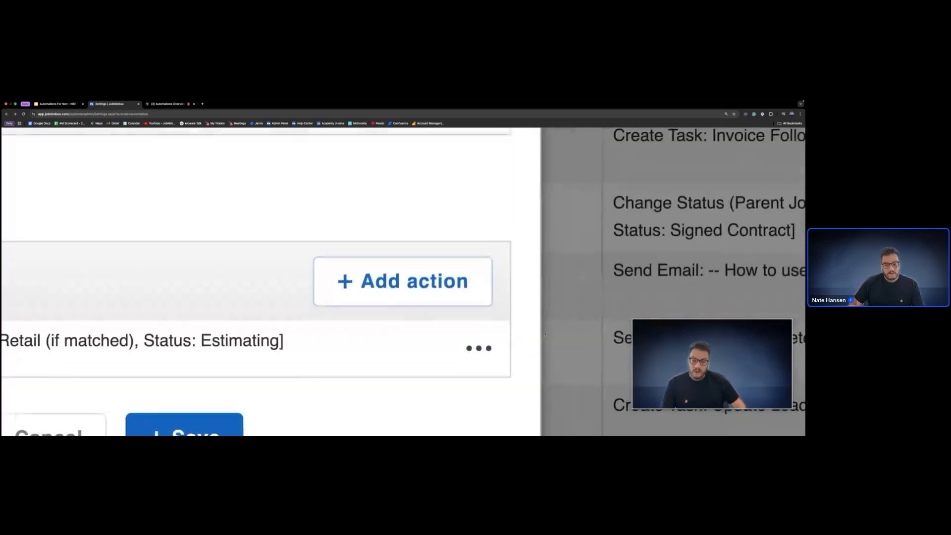
pyautogui.click(351, 286)
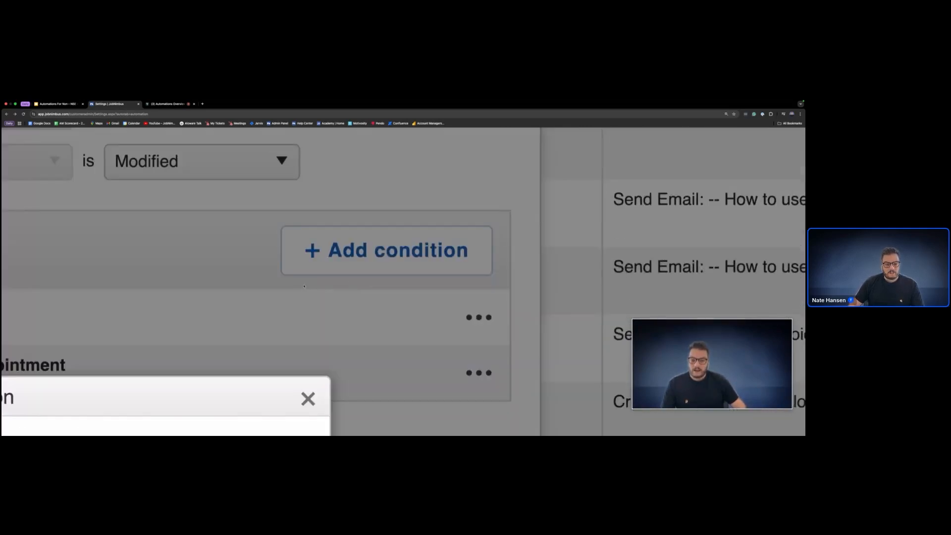
pyautogui.scroll(-5, 304, 286)
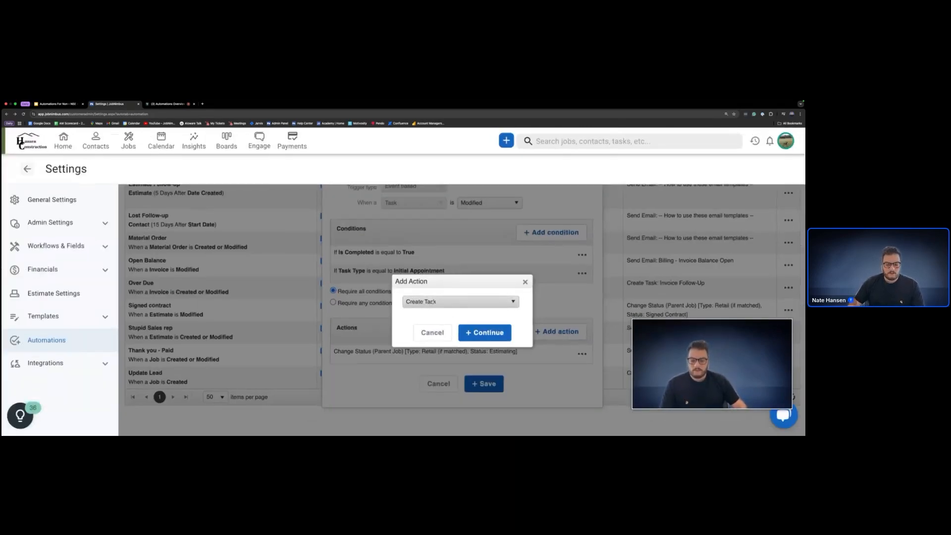
pyautogui.click(432, 302)
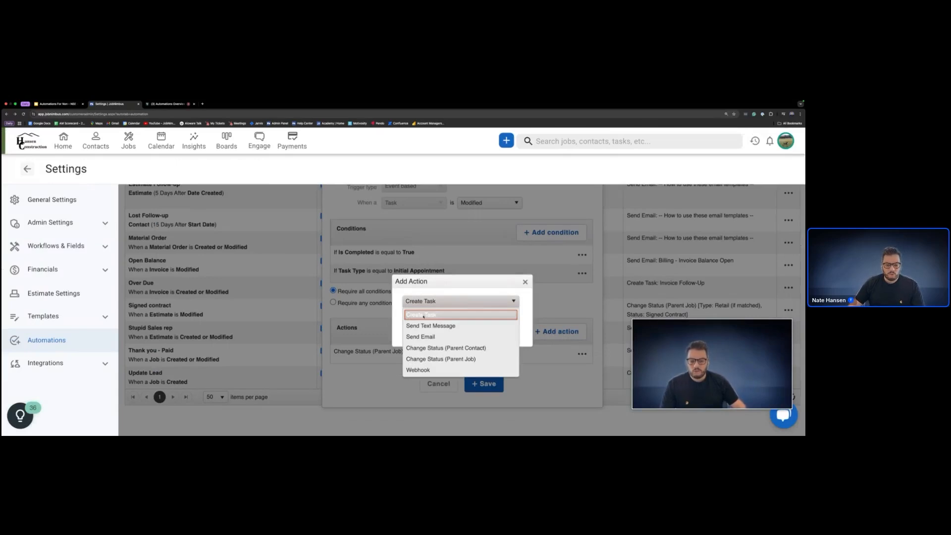
pyautogui.click(423, 315)
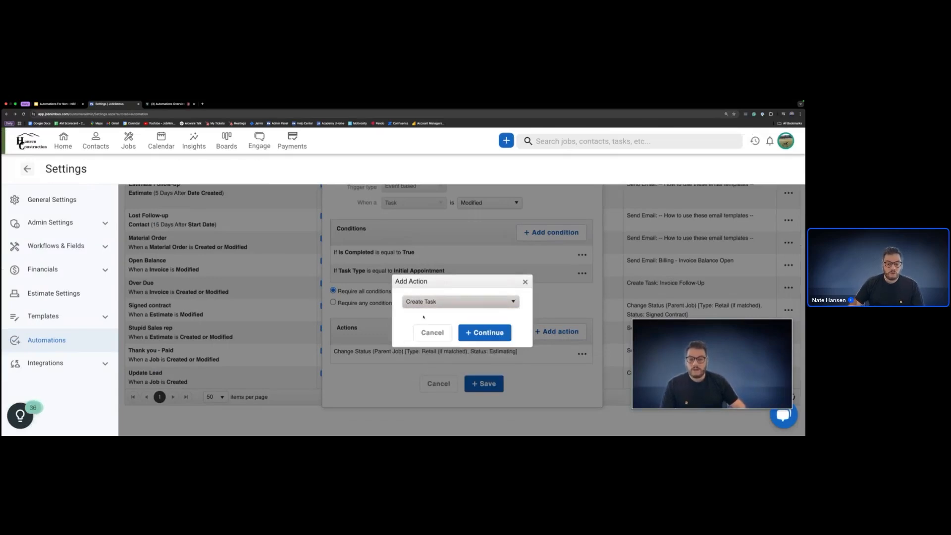
pyautogui.click(484, 332)
pyautogui.click(383, 245)
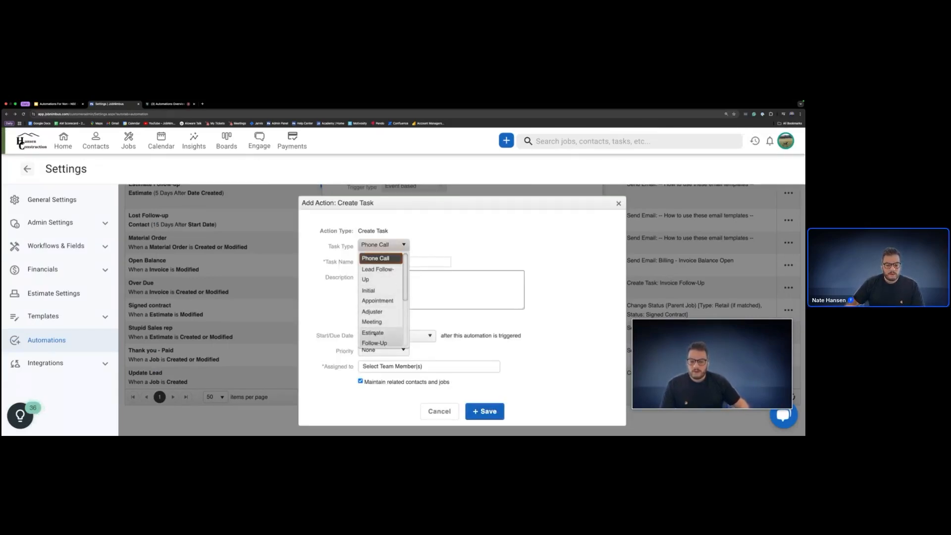
pyautogui.scroll(-5, 377, 331)
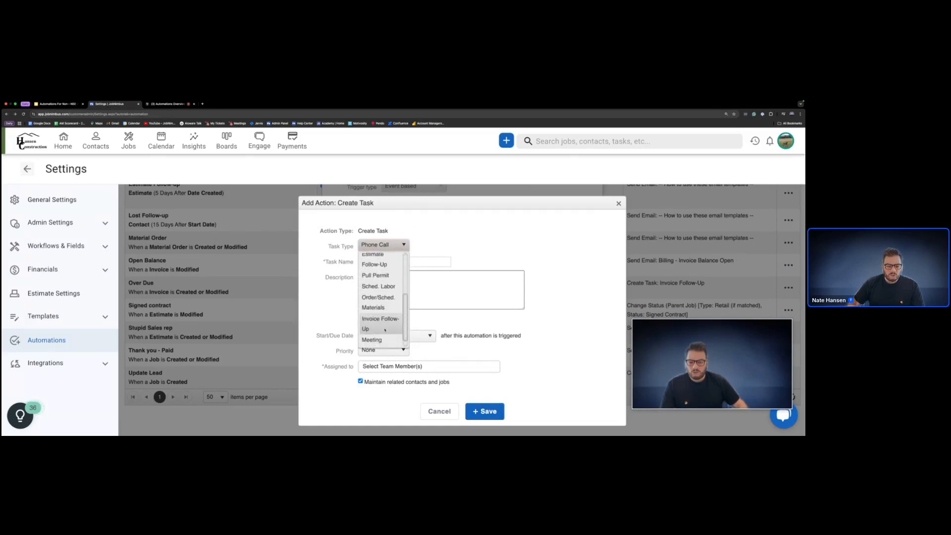
pyautogui.scroll(5, 379, 317)
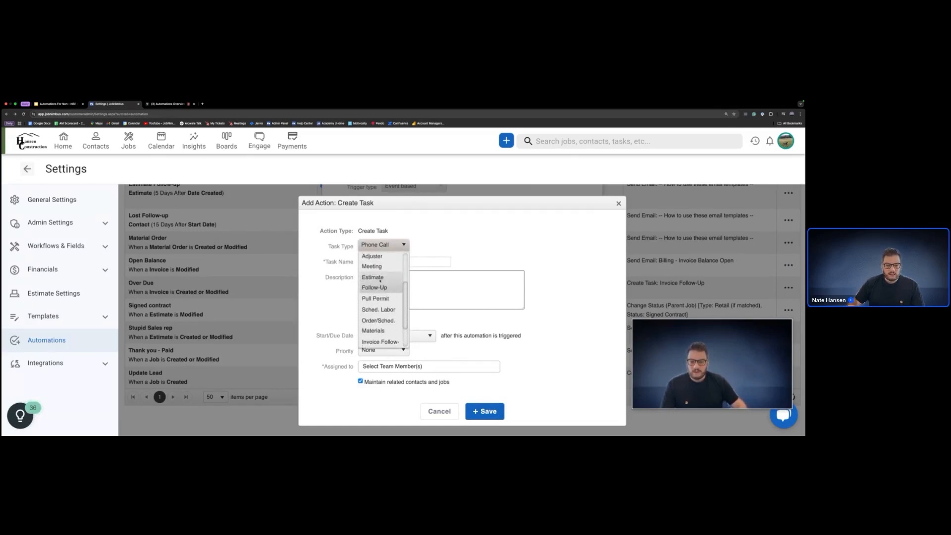
pyautogui.click(379, 280)
# - Change the new task's name to "Create Estimate"
pyautogui.moveTo(410, 261); pyautogui.dragTo(382, 262)
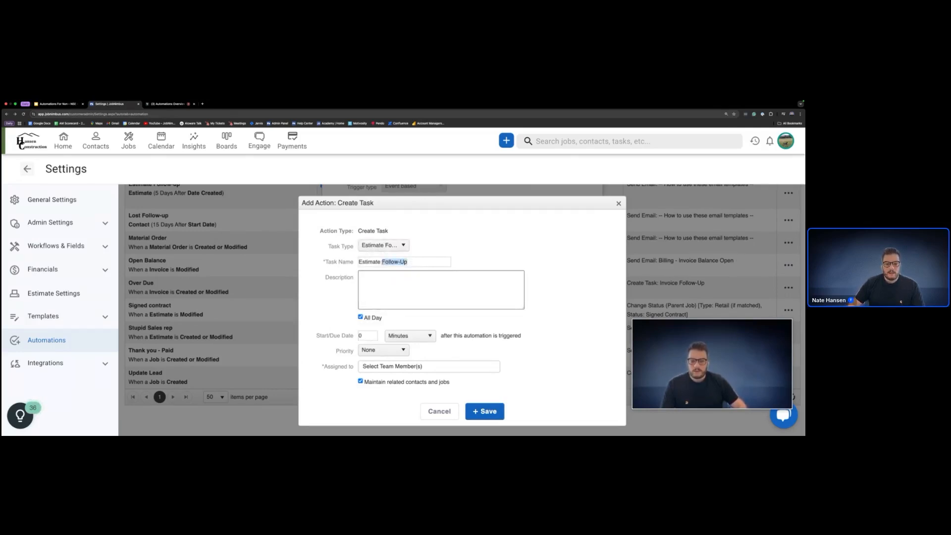
pyautogui.press('BackSpace')
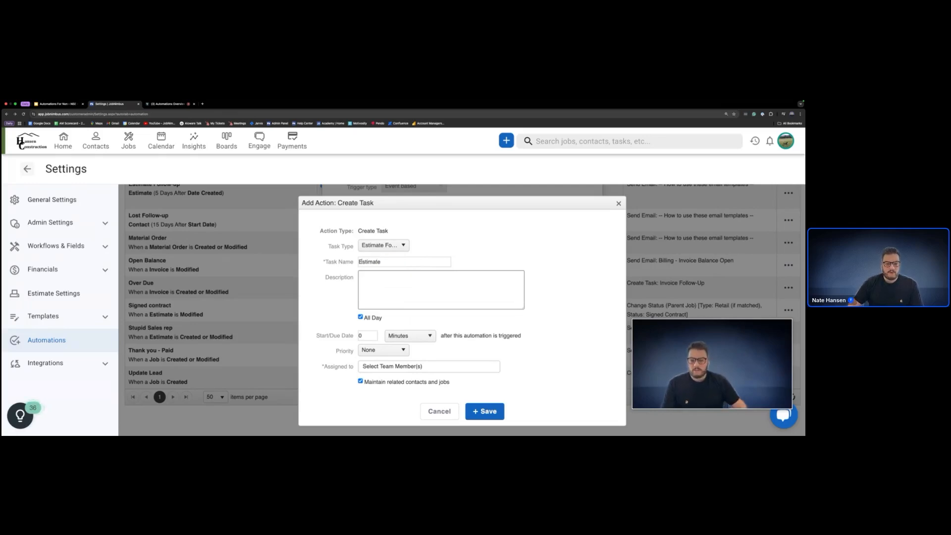
pyautogui.click(359, 262)
pyautogui.write('Create')
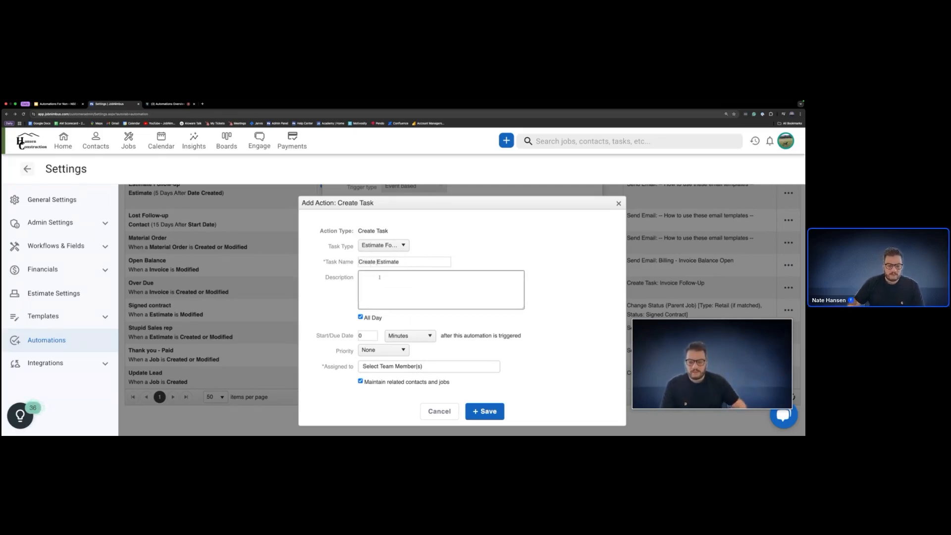
# - Set the Create Estimate task's start/due date to 2 hours after the automation is triggered
pyautogui.click(377, 278)
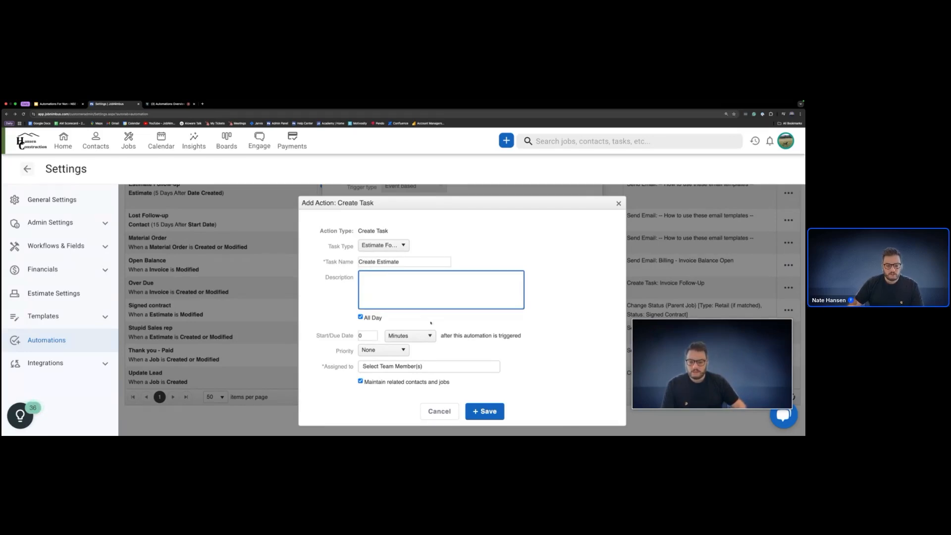
pyautogui.click(371, 331)
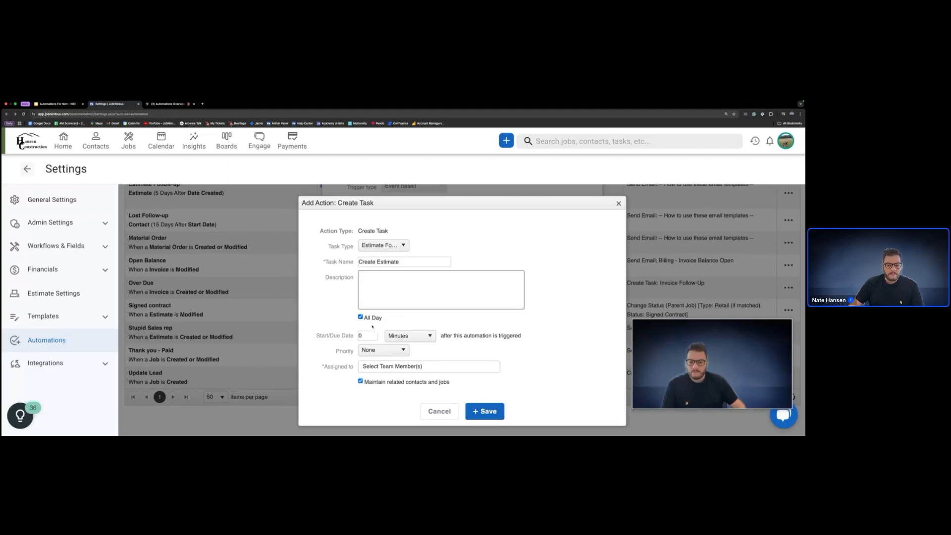
pyautogui.moveTo(316, 336); pyautogui.dragTo(354, 338)
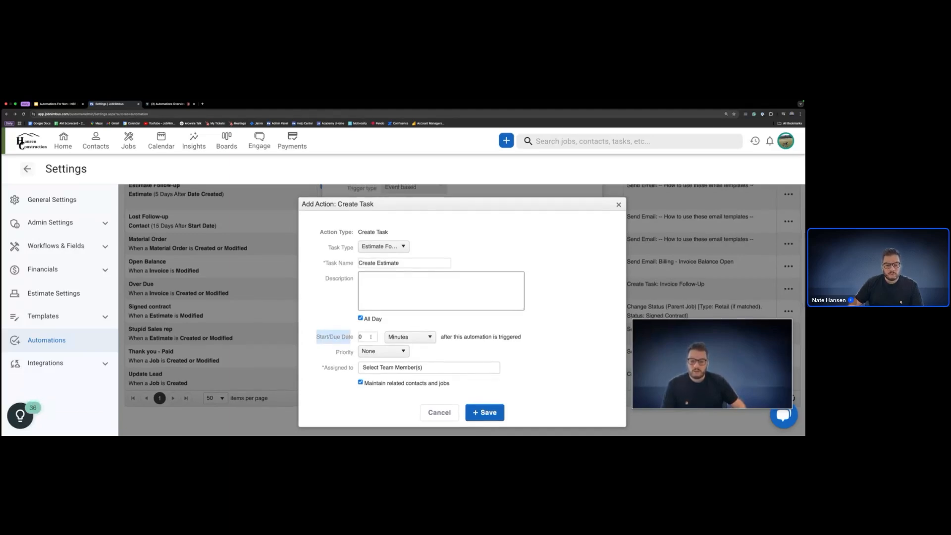
pyautogui.click(371, 336)
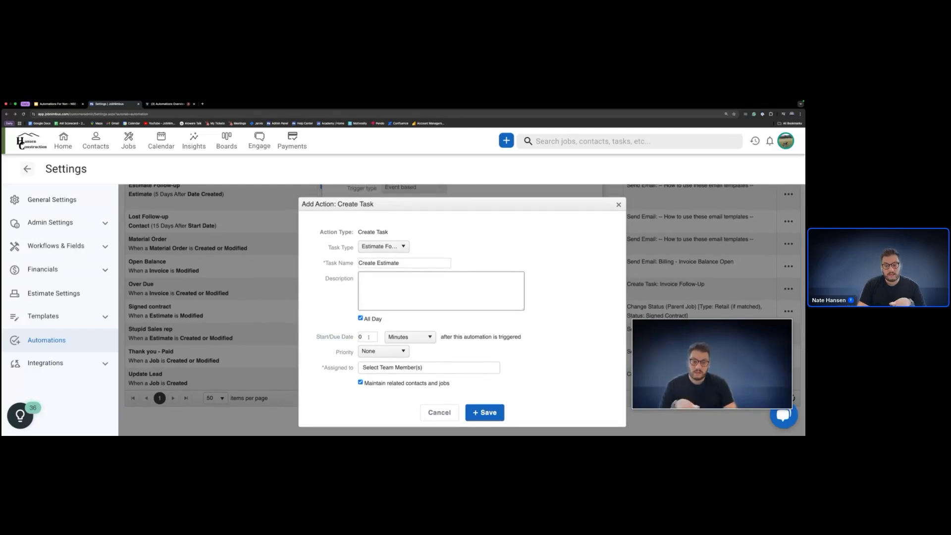
pyautogui.press('BackSpace')
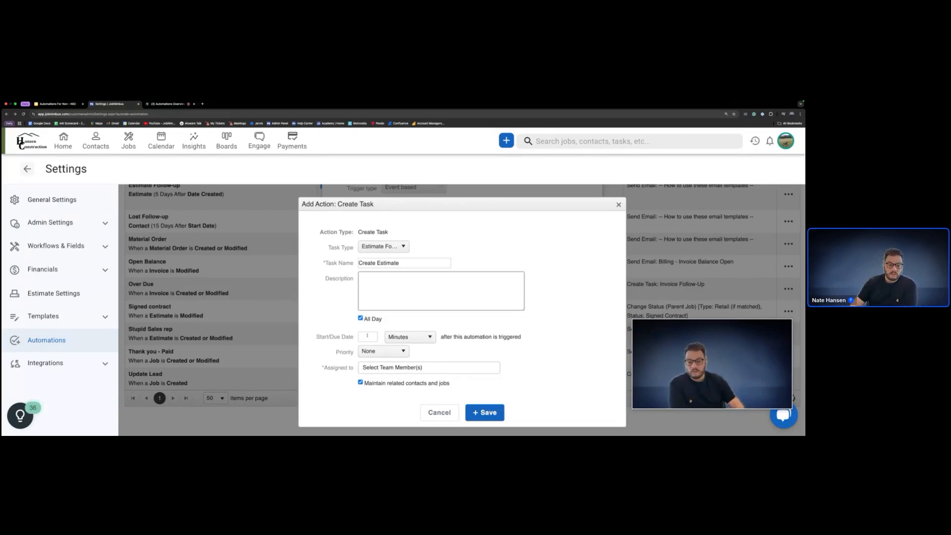
pyautogui.write('0')
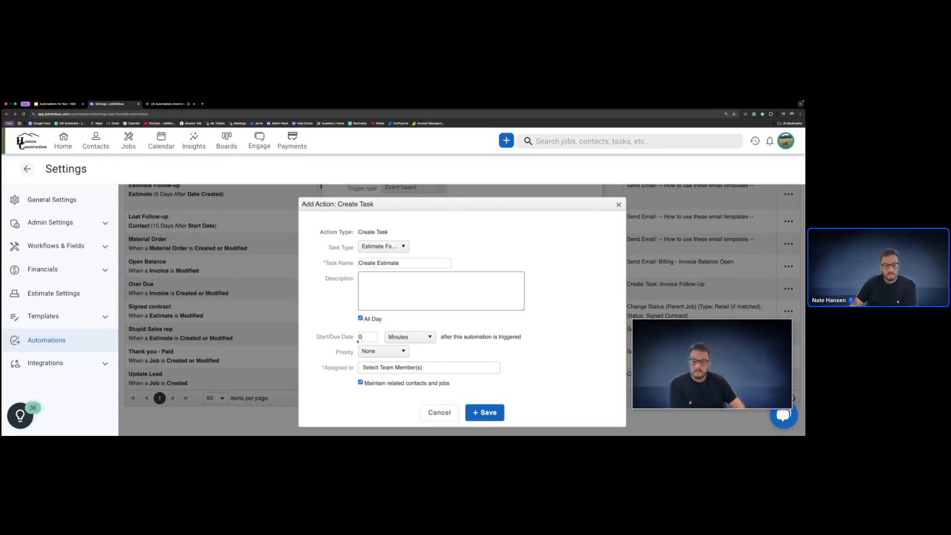
pyautogui.press('BackSpace')
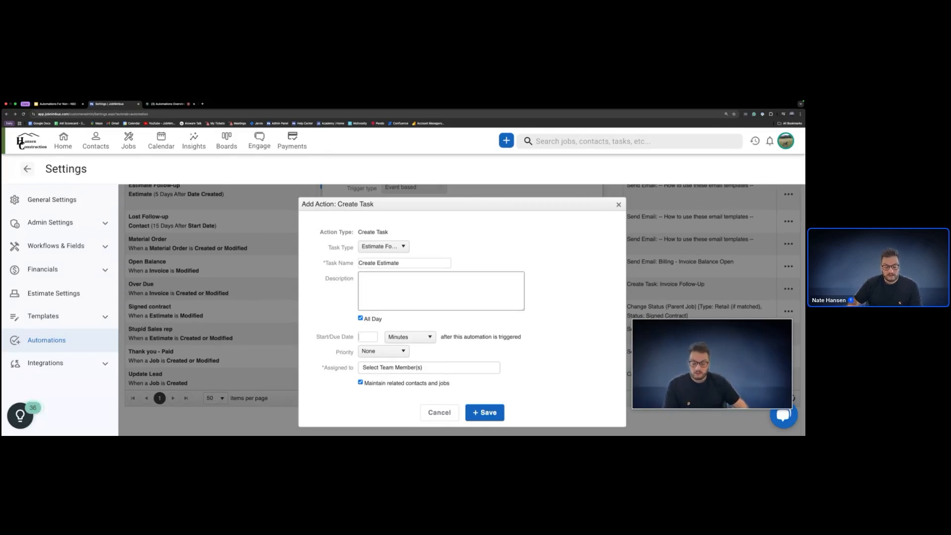
pyautogui.click(403, 337)
pyautogui.click(406, 360)
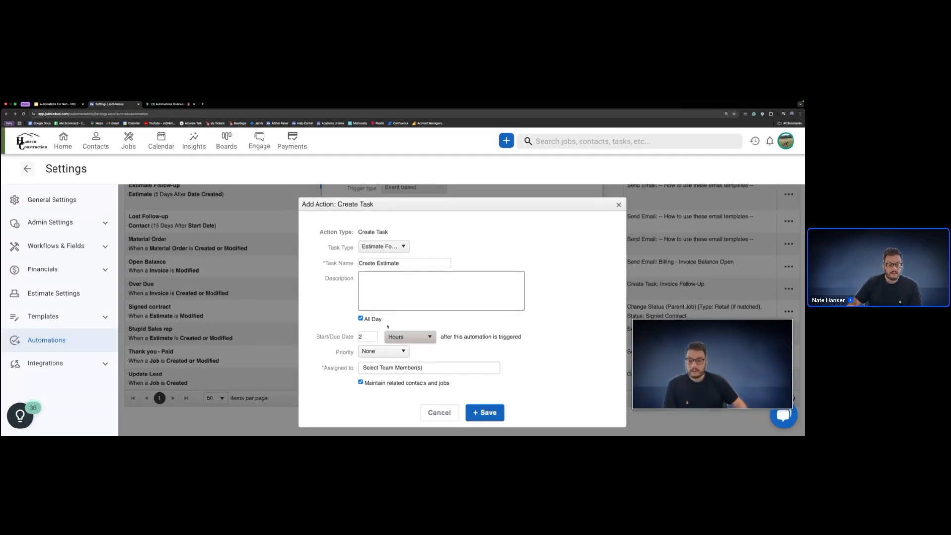
# - Keep the task's priority at None, assign it to the Sales Rep, and save the Create Task action
pyautogui.click(384, 351)
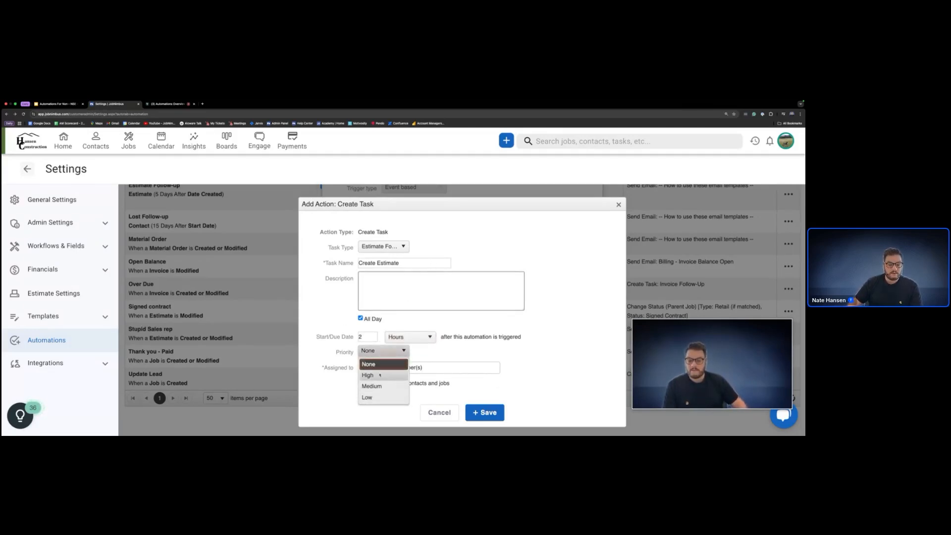
pyautogui.click(376, 364)
pyautogui.click(391, 369)
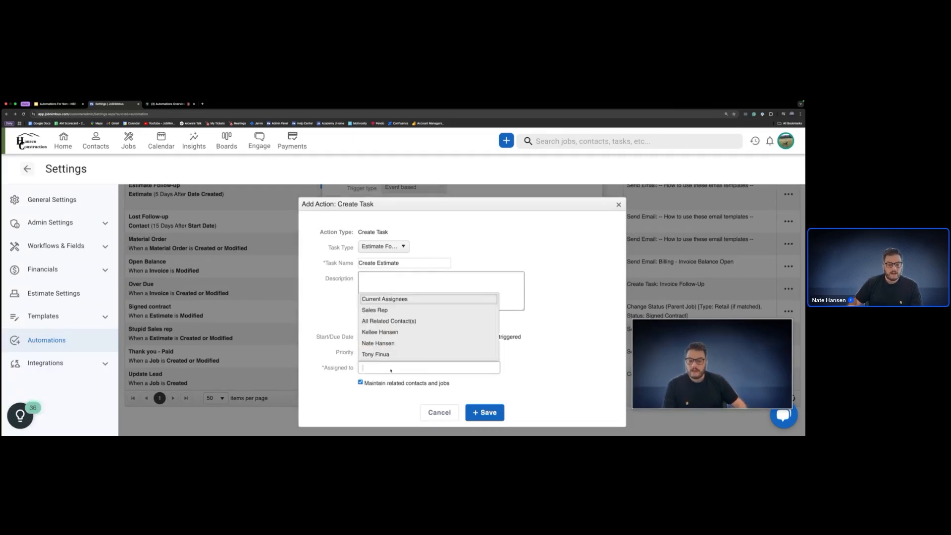
pyautogui.click(378, 311)
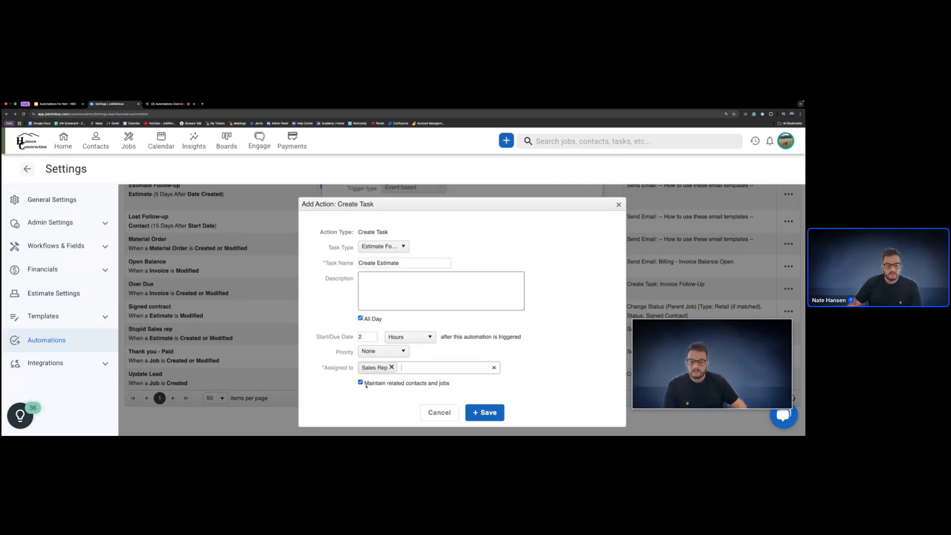
pyautogui.moveTo(369, 385); pyautogui.dragTo(452, 388)
pyautogui.click(430, 384)
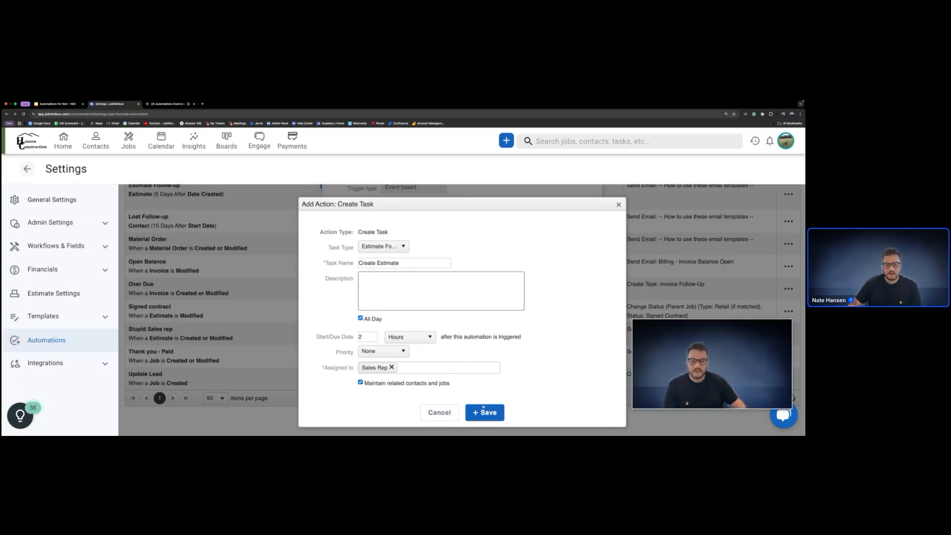
pyautogui.click(484, 411)
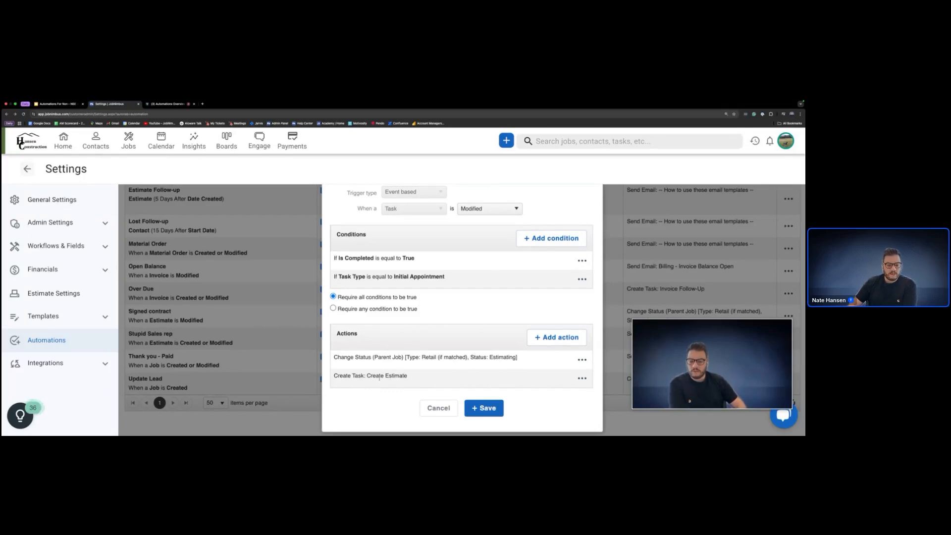
# - Add a Send Email action using the "Job Complete - Thank You + Review" template with Primary Contact as the recipient
pyautogui.click(560, 339)
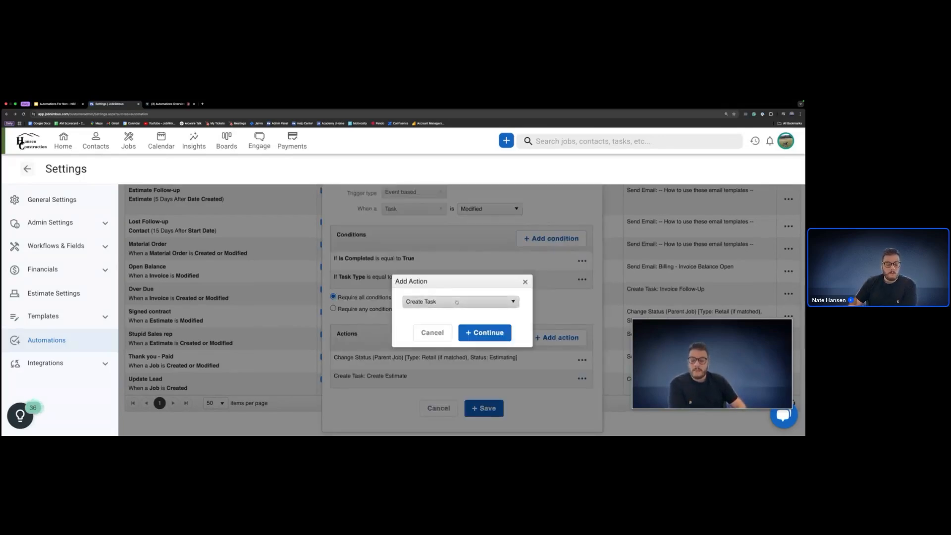
pyautogui.click(455, 302)
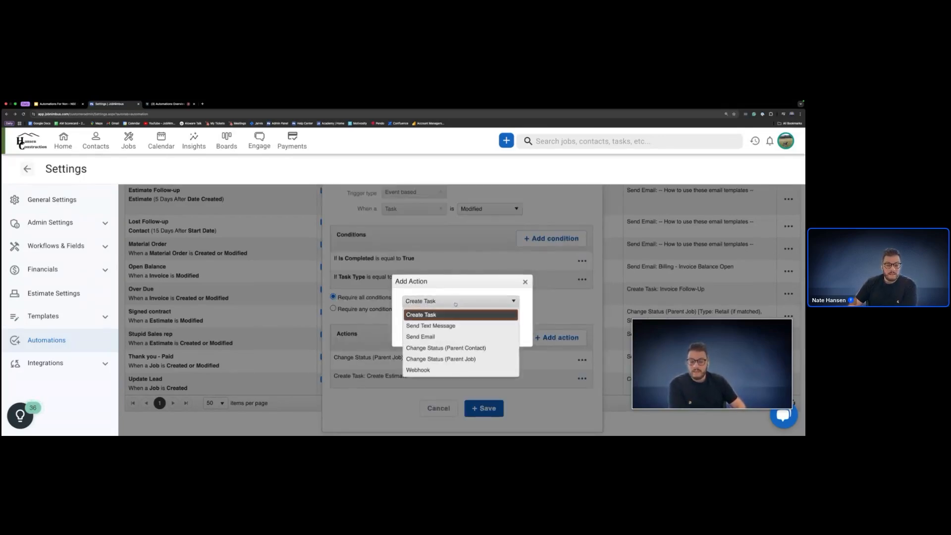
pyautogui.click(427, 337)
pyautogui.click(485, 331)
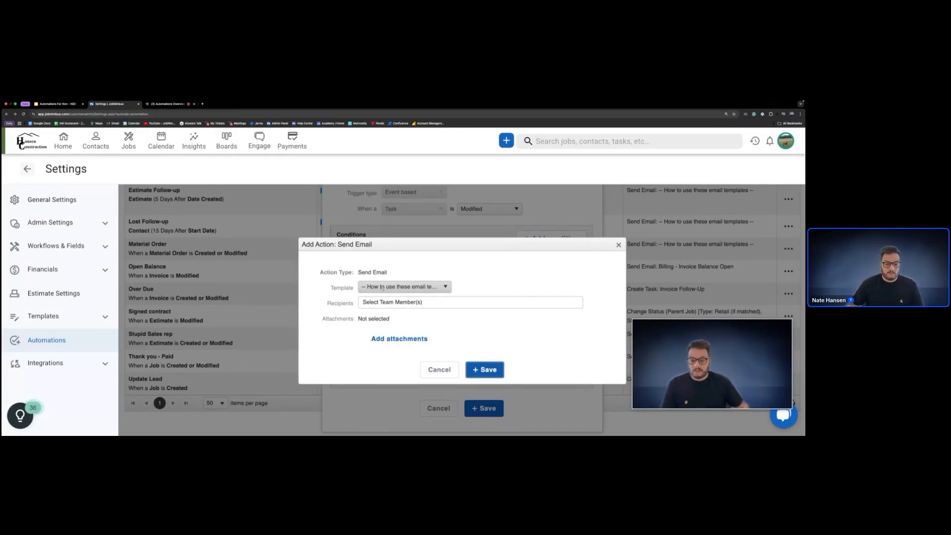
pyautogui.click(381, 287)
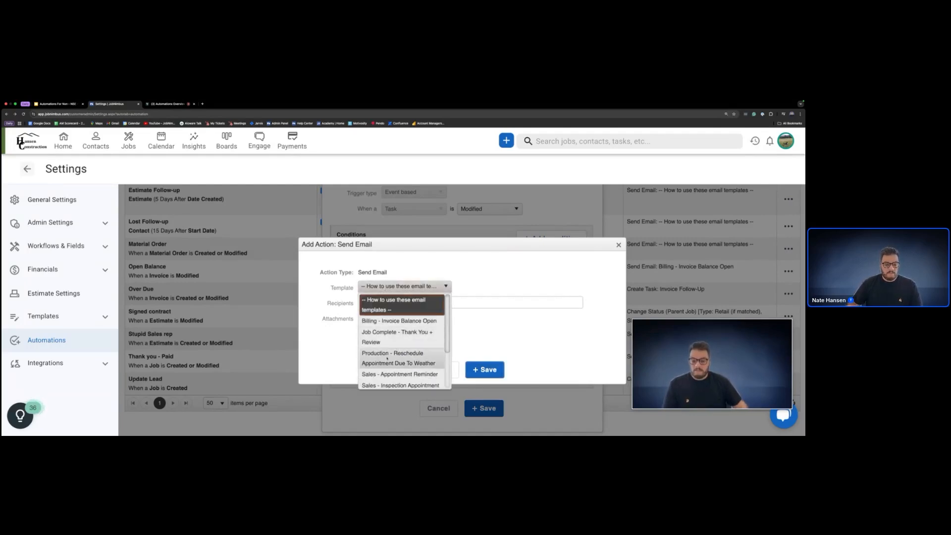
pyautogui.click(412, 339)
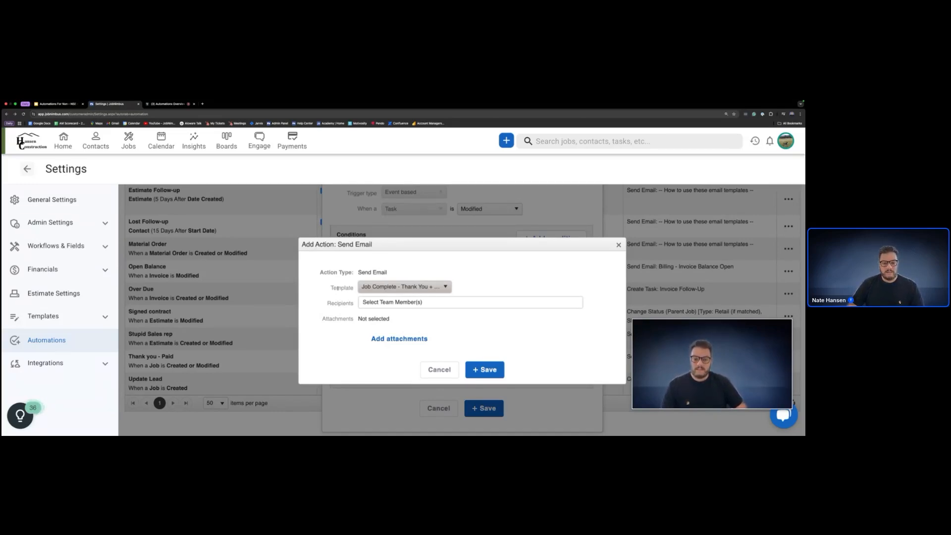
pyautogui.click(390, 302)
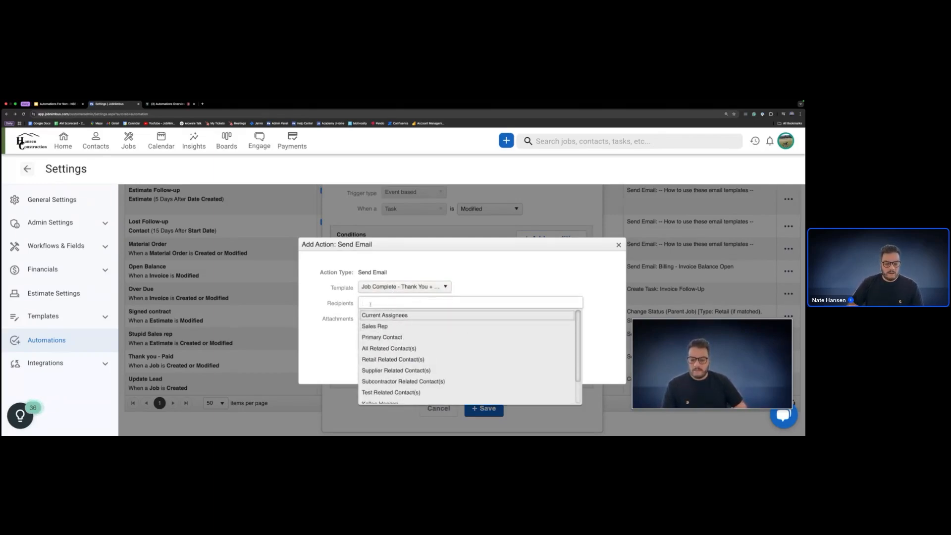
pyautogui.click(372, 338)
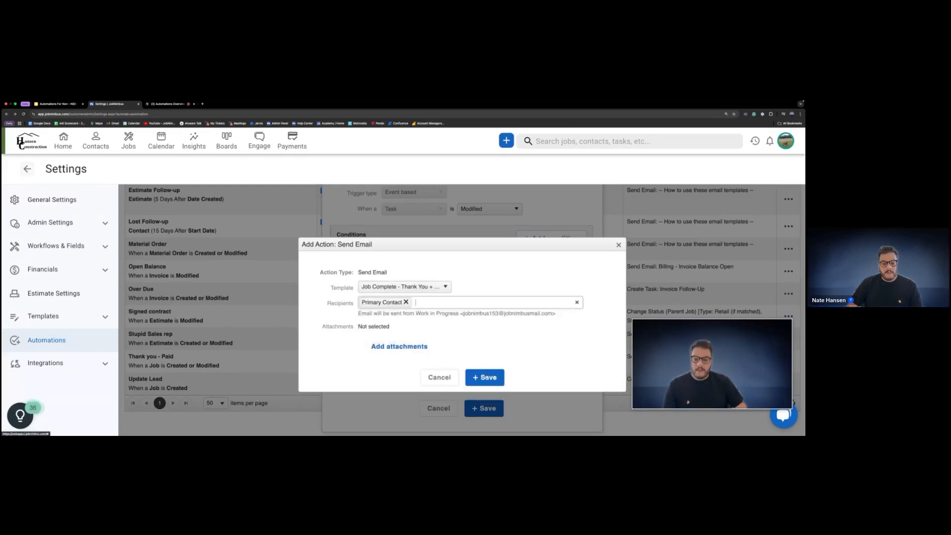
pyautogui.click(484, 378)
# - Review the task automation's conditions and actions, and close it without saving
pyautogui.scroll(-1, 456, 327)
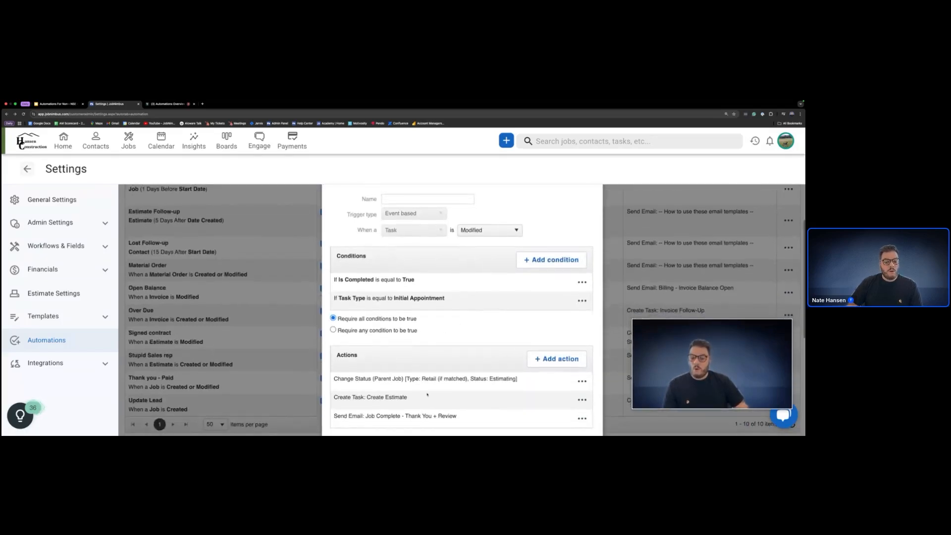
pyautogui.scroll(-1, 411, 364)
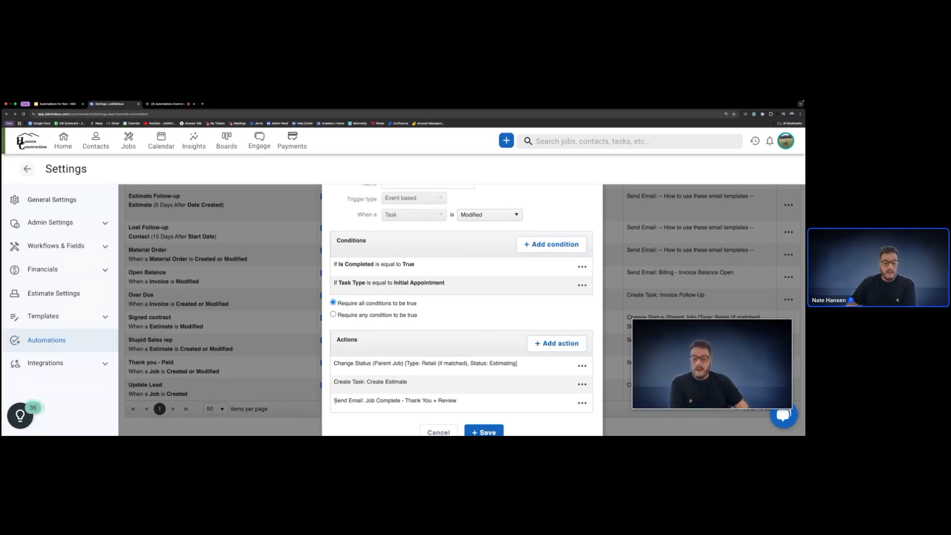
pyautogui.moveTo(335, 402); pyautogui.dragTo(456, 400)
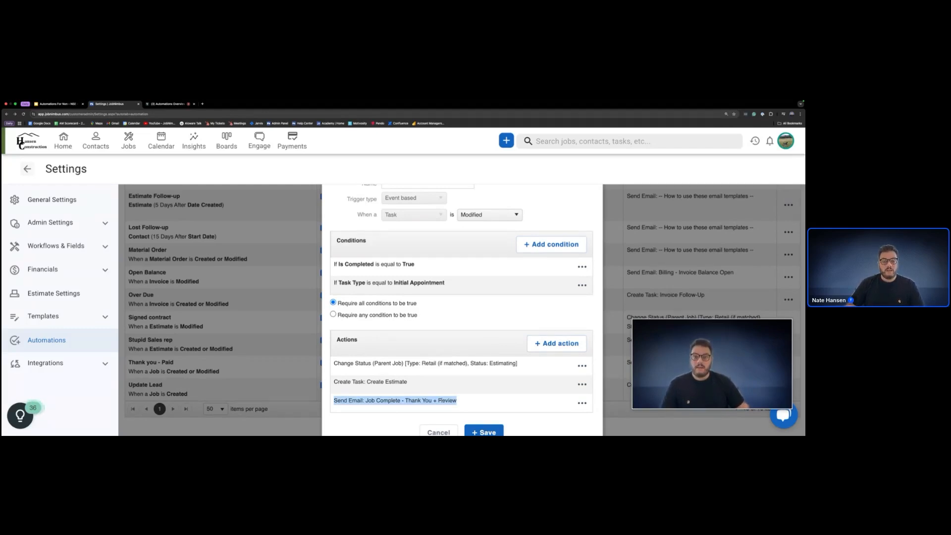
pyautogui.scroll(1, 380, 360)
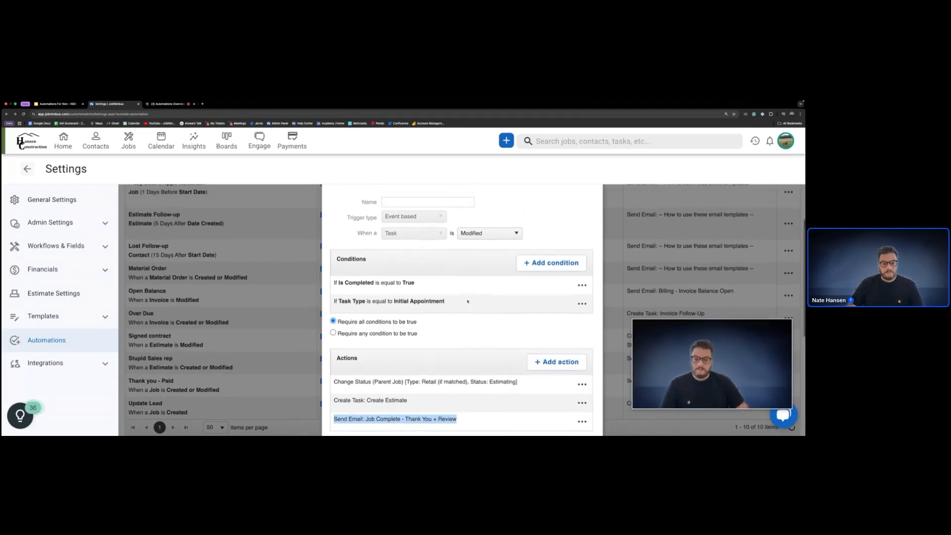
pyautogui.scroll(1, 434, 325)
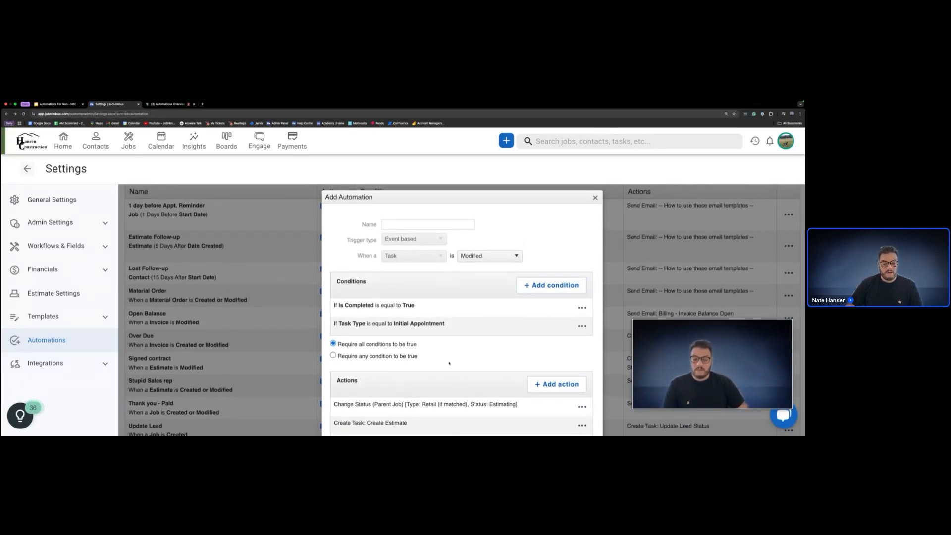
pyautogui.scroll(-2, 447, 327)
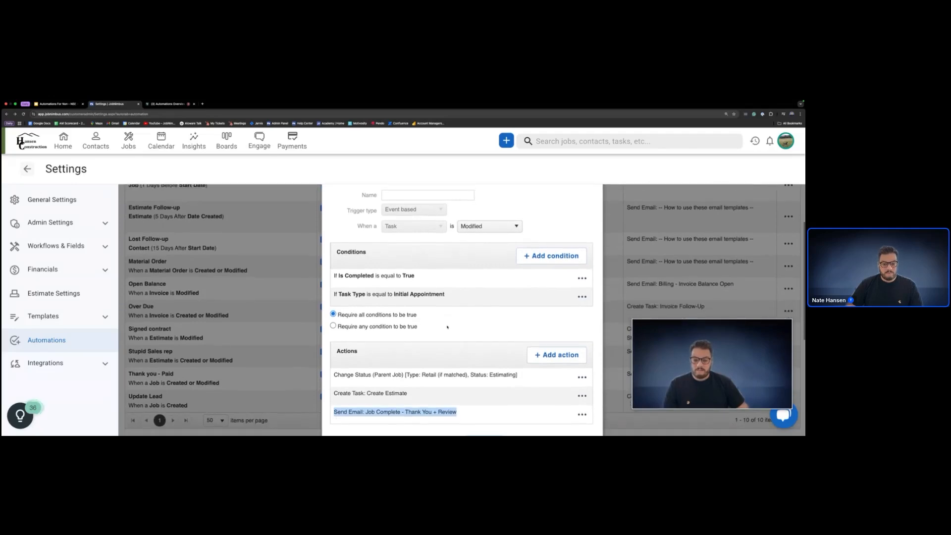
pyautogui.scroll(2, 447, 327)
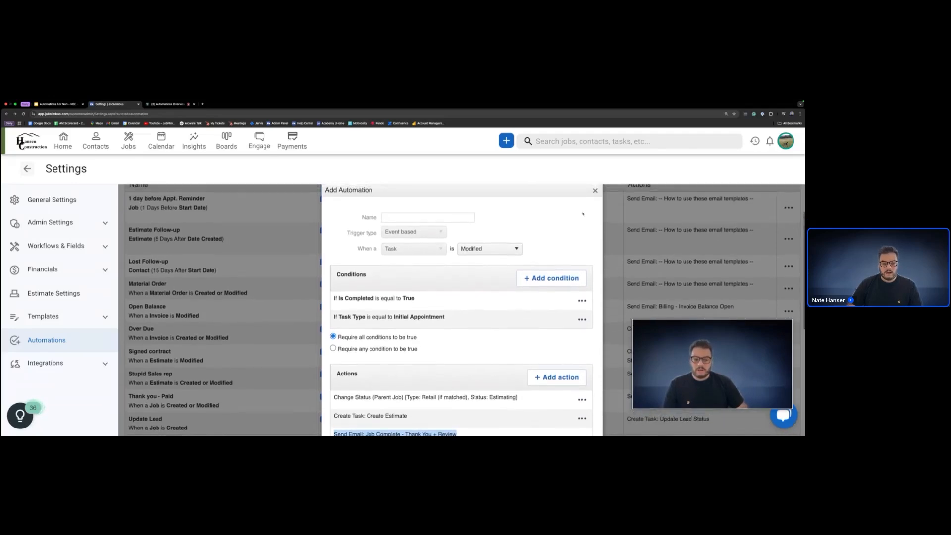
pyautogui.click(595, 190)
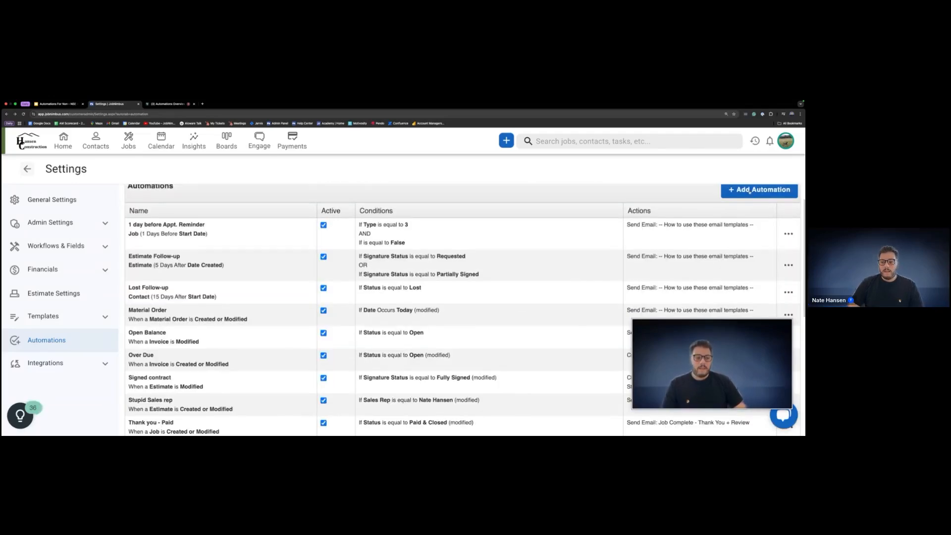
# - Start a new event-based automation that triggers when a Work Order is created
pyautogui.click(759, 190)
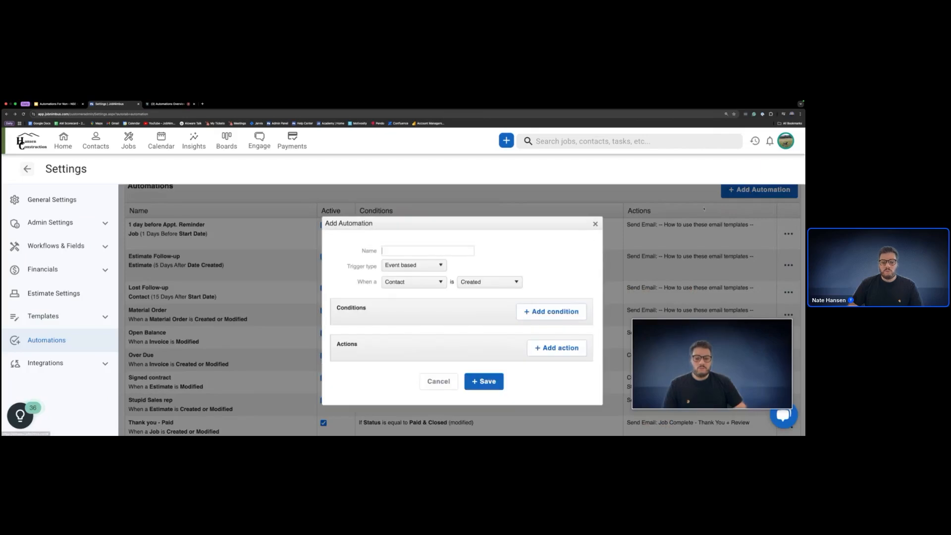
pyautogui.click(404, 282)
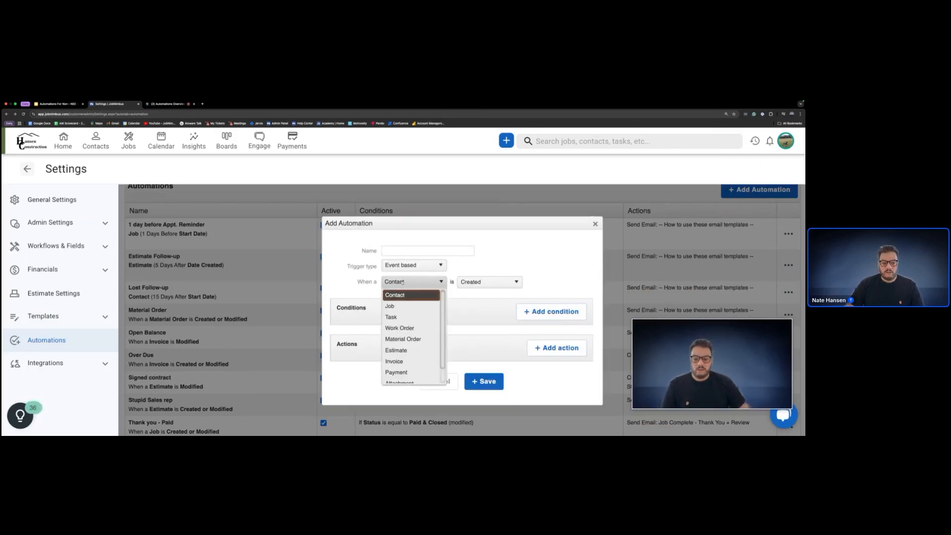
pyautogui.scroll(-1, 407, 328)
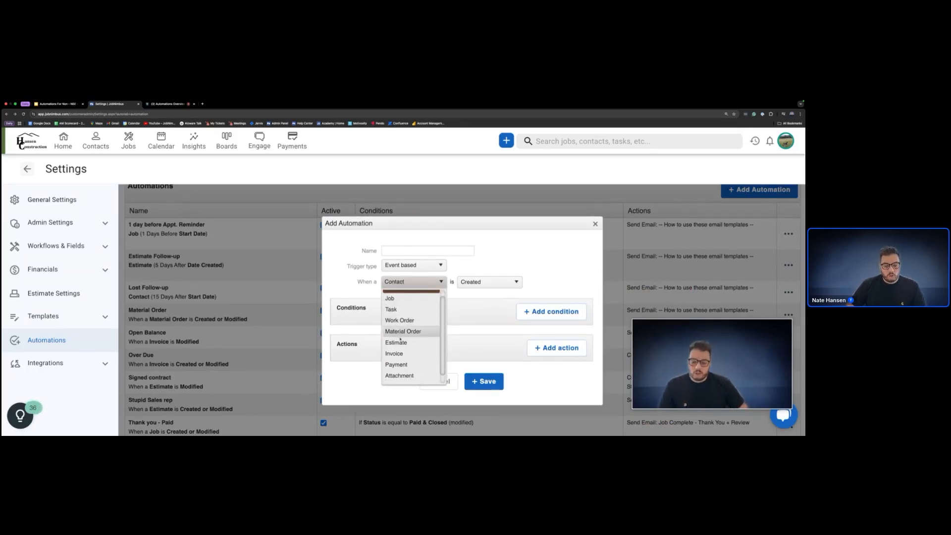
pyautogui.scroll(1, 413, 306)
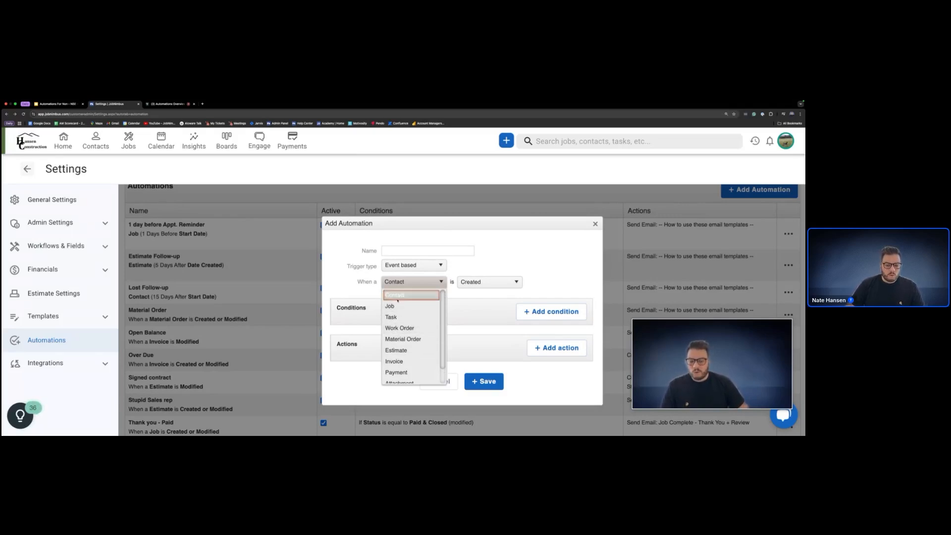
pyautogui.click(398, 328)
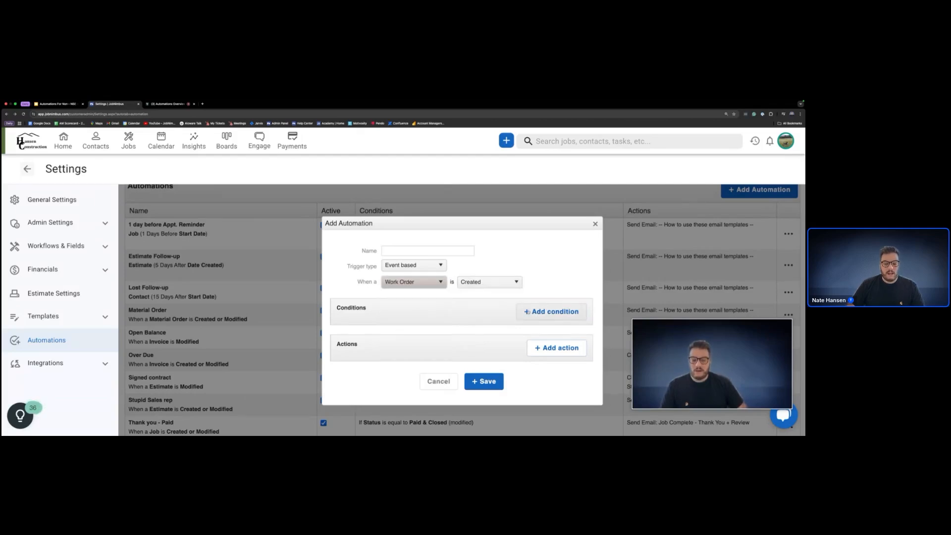
# - Examine the fields available for a Work Order condition and leave without adding one
pyautogui.click(552, 310)
pyautogui.click(338, 293)
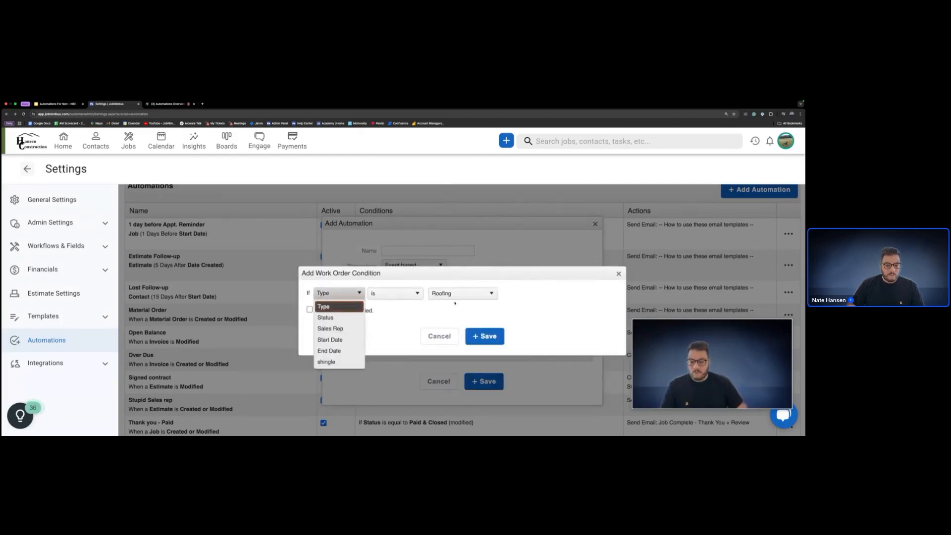
pyautogui.click(440, 335)
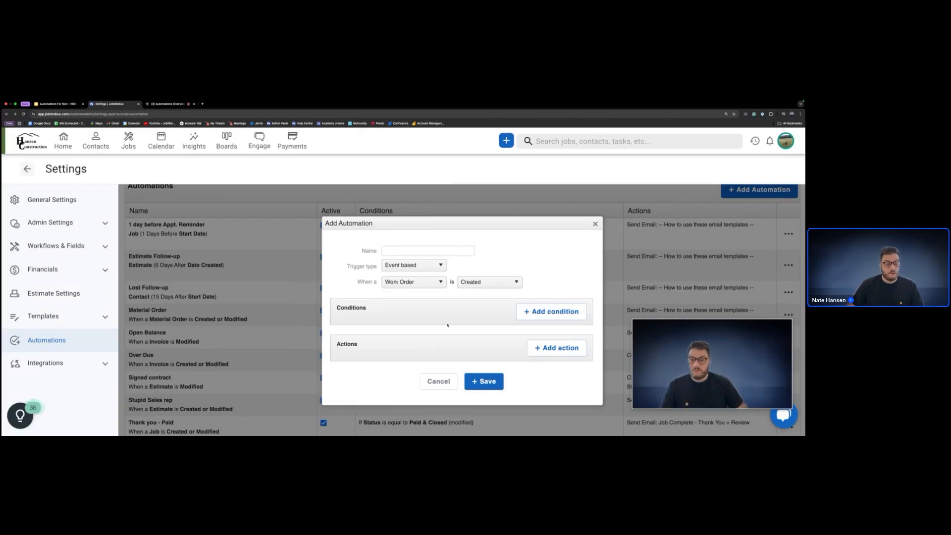
# - Set the event-based automation to trigger when an Attachment is created
pyautogui.click(413, 283)
pyautogui.scroll(-1, 411, 322)
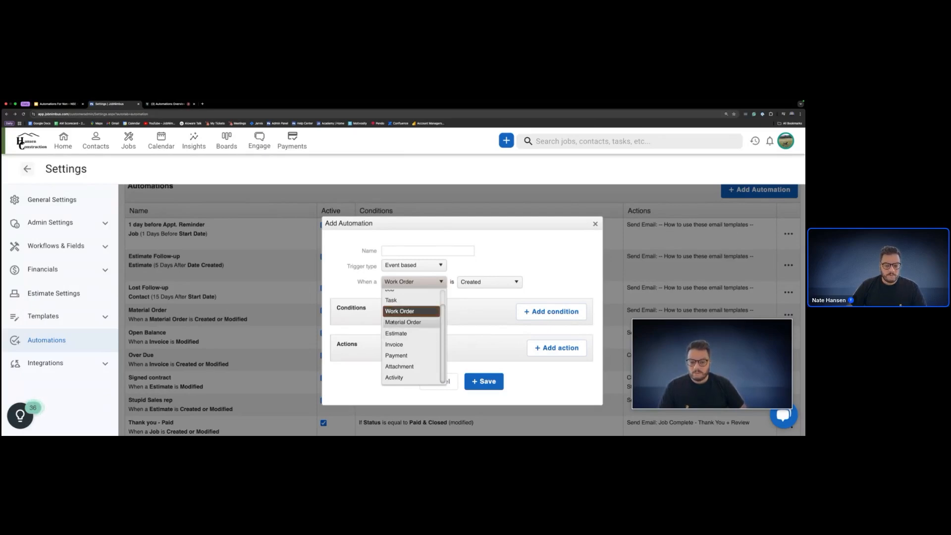
pyautogui.click(405, 367)
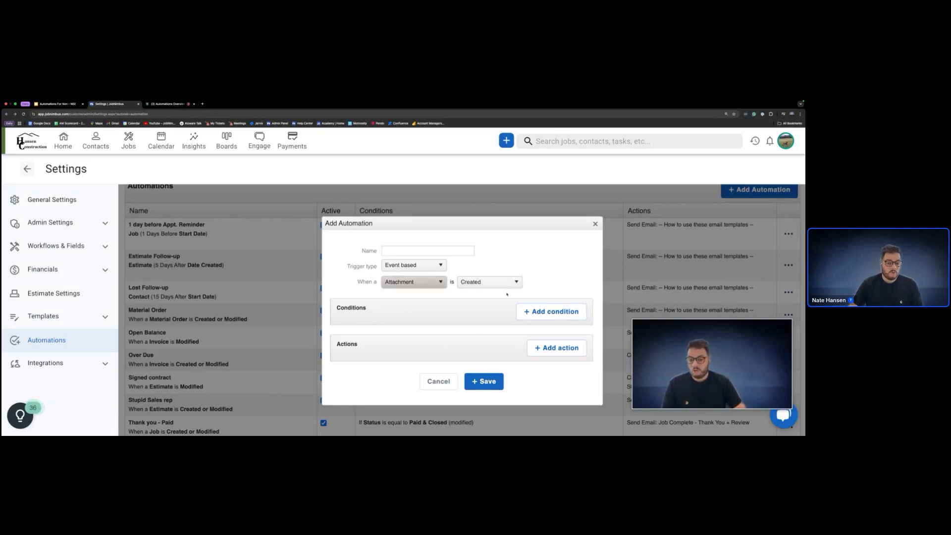
# - Review the attachment types available for a condition and add one requiring that Type is Receipts
pyautogui.click(552, 311)
pyautogui.click(333, 294)
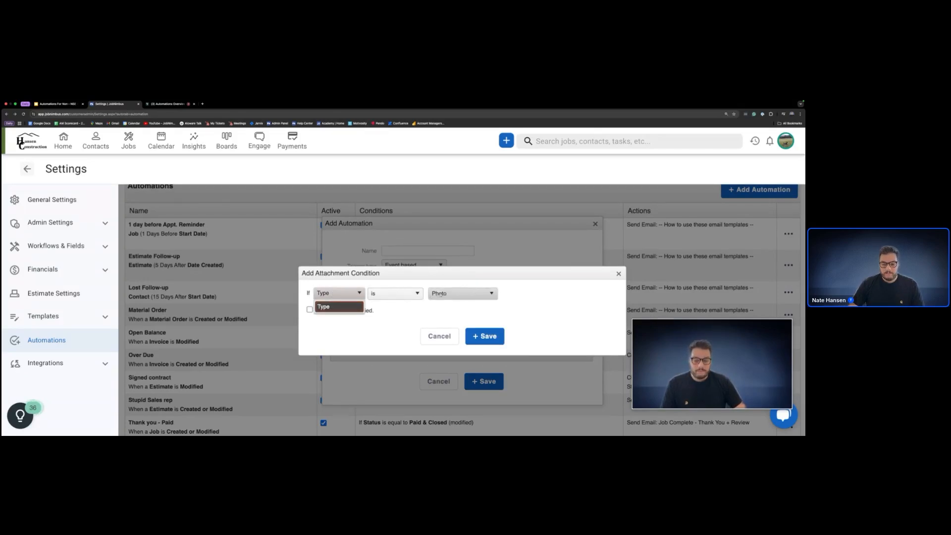
pyautogui.click(461, 294)
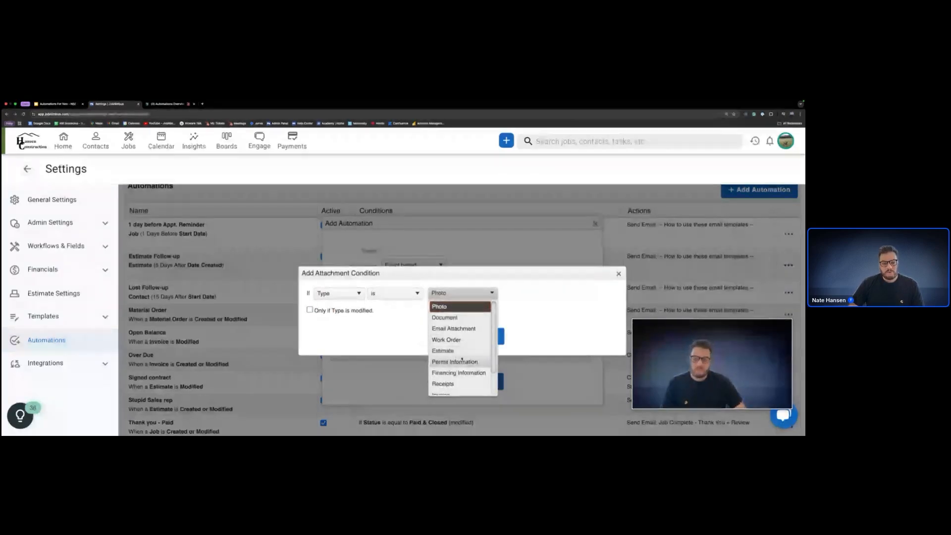
pyautogui.scroll(-3, 462, 346)
pyautogui.scroll(3, 461, 357)
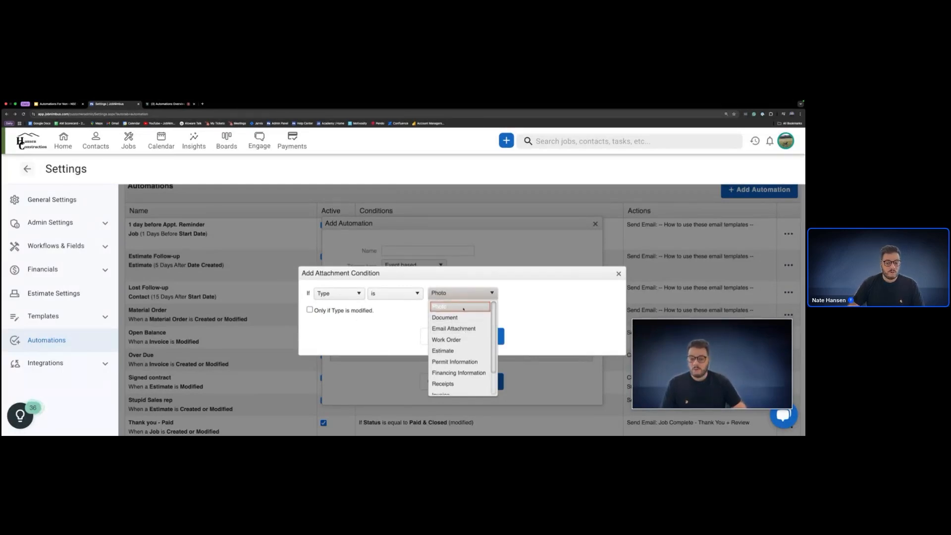
pyautogui.scroll(-2, 456, 324)
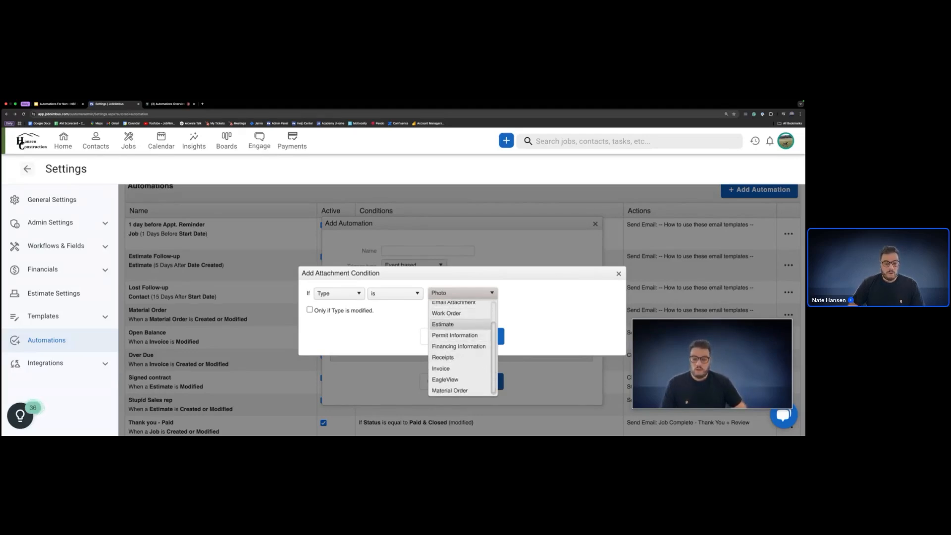
pyautogui.scroll(-1, 461, 345)
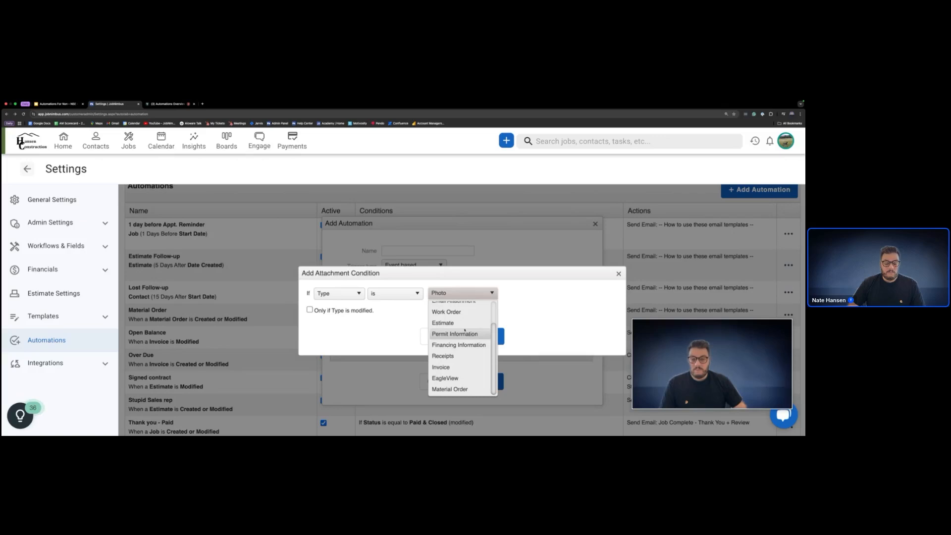
pyautogui.scroll(2, 457, 349)
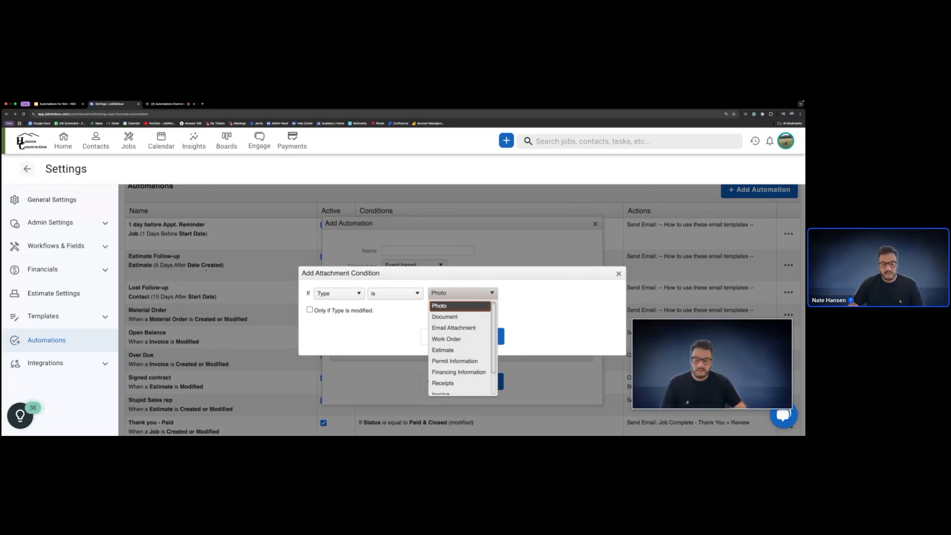
pyautogui.scroll(-2, 459, 376)
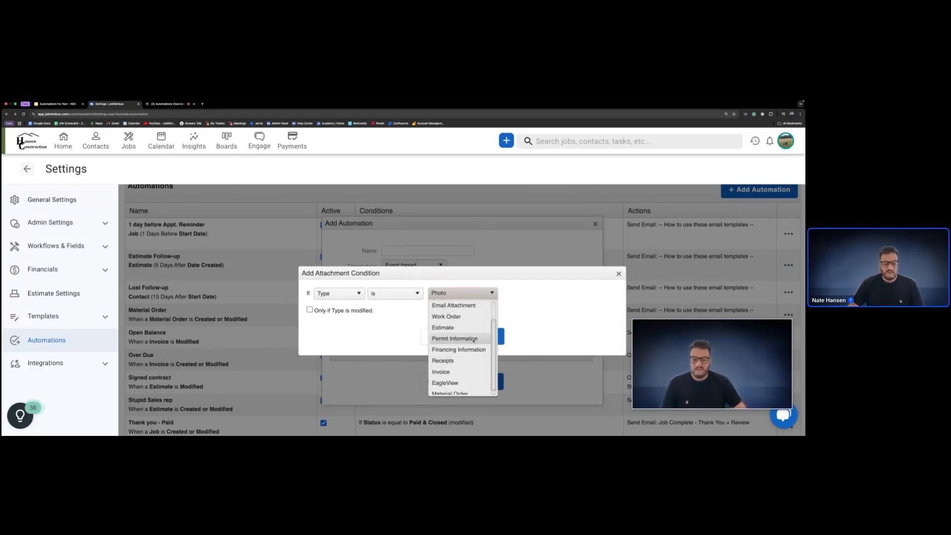
pyautogui.scroll(-1, 448, 359)
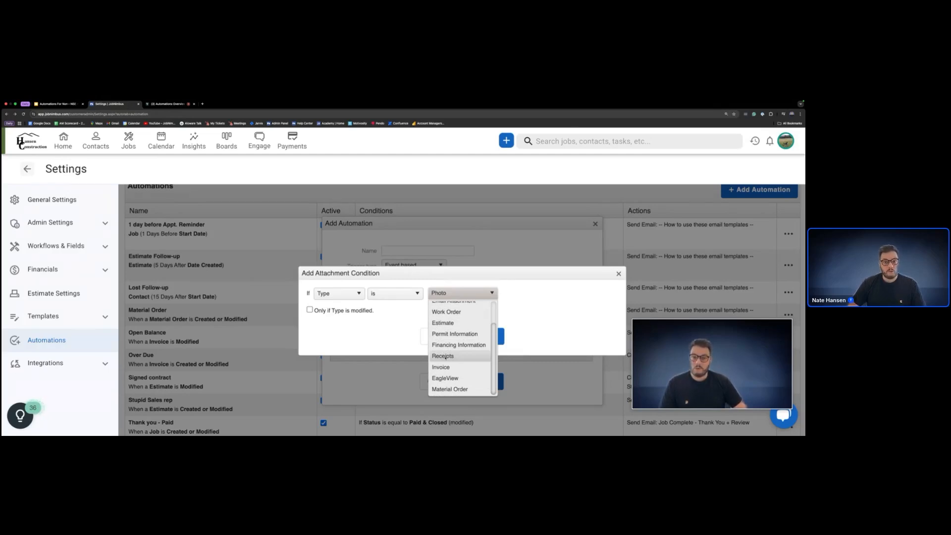
pyautogui.click(444, 357)
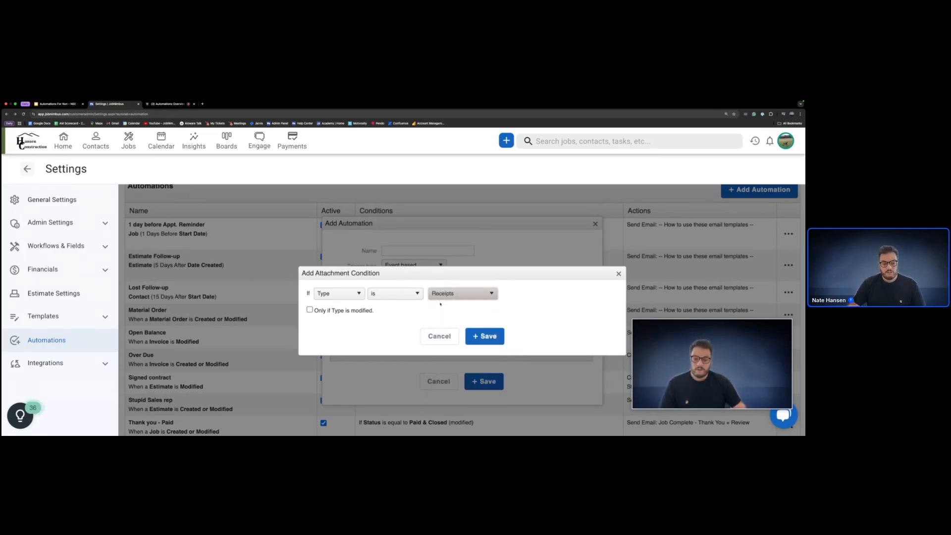
pyautogui.click(487, 336)
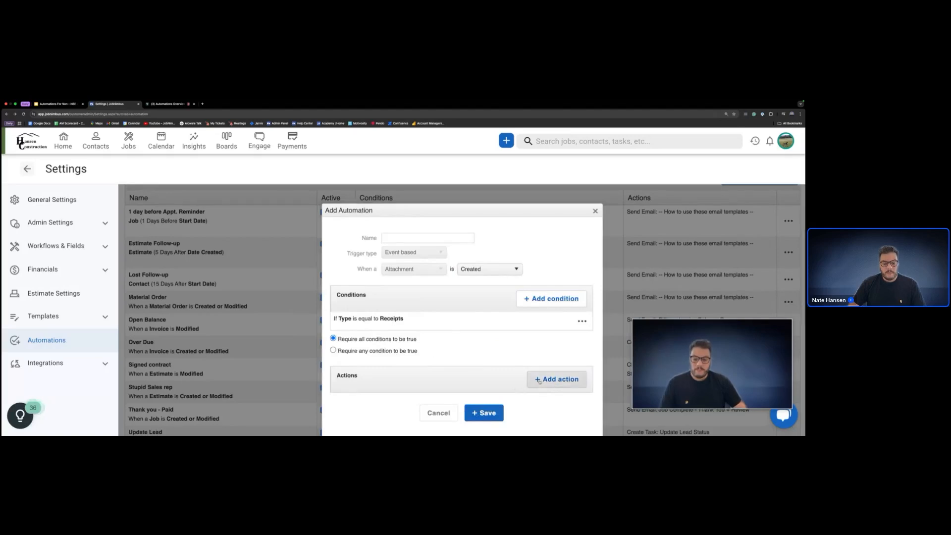
# - Review the actions available for the Attachment trigger without adding one, and delete the Receipts condition
pyautogui.click(557, 380)
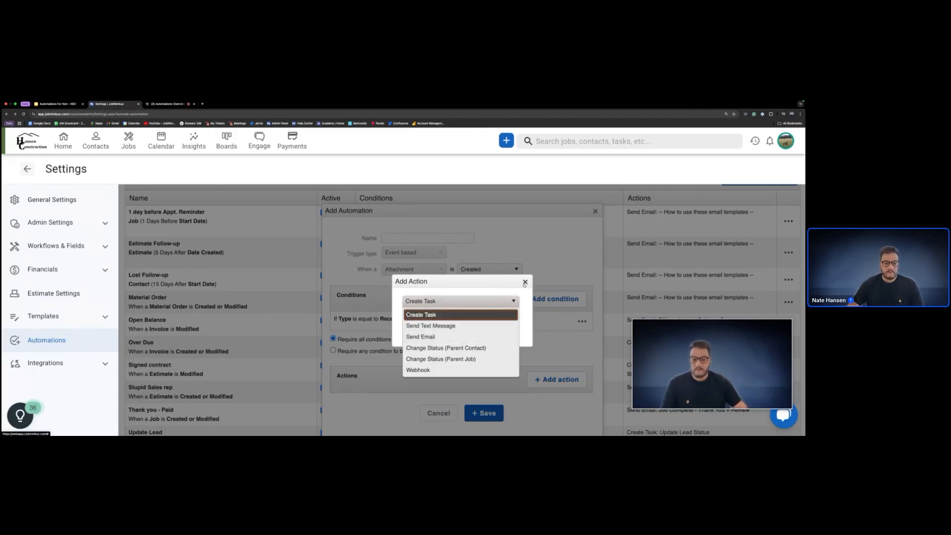
pyautogui.click(525, 282)
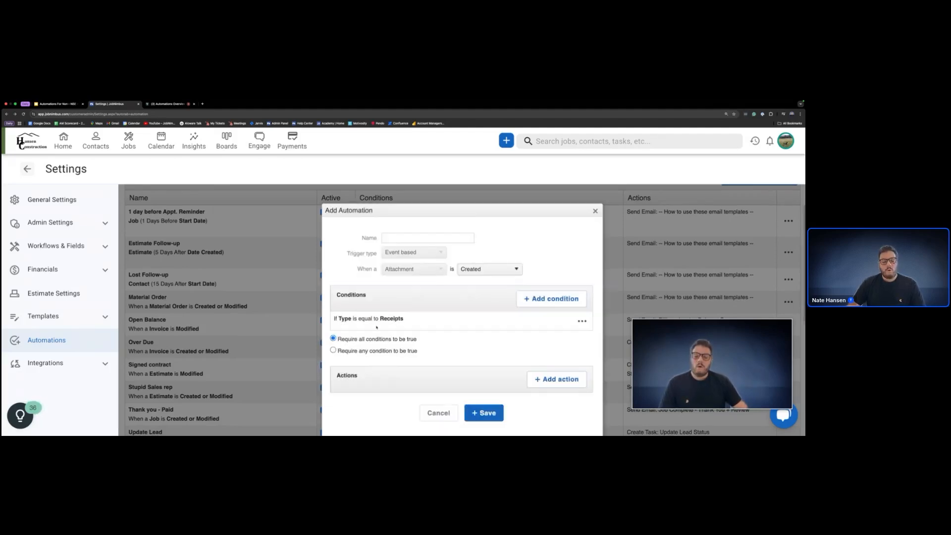
pyautogui.click(582, 322)
pyautogui.click(545, 321)
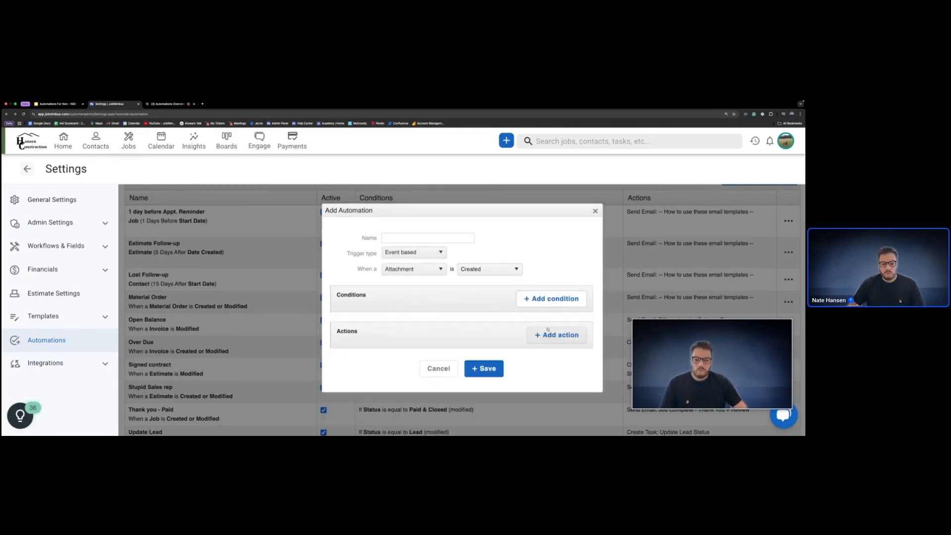
# - Try an Attachment condition where Type is Document and cancel it
pyautogui.click(348, 293)
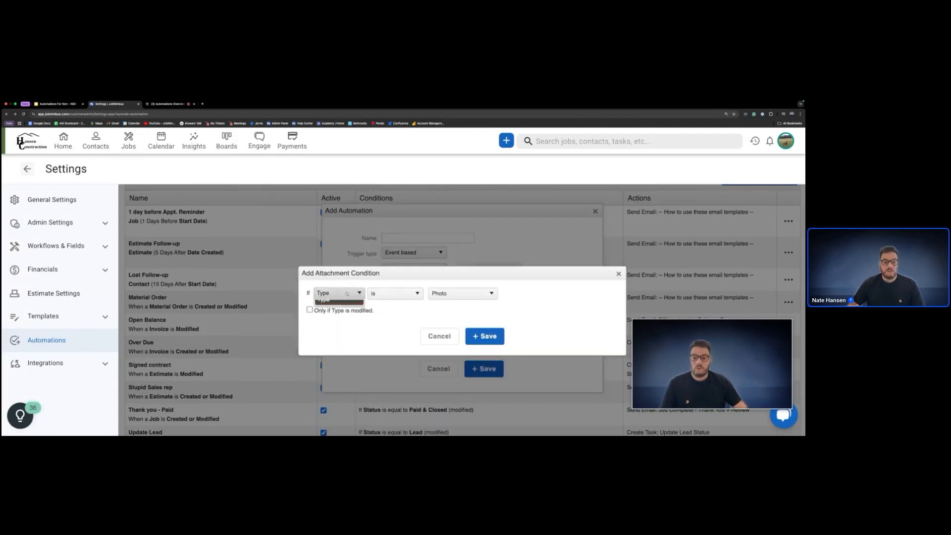
pyautogui.click(460, 294)
pyautogui.click(451, 317)
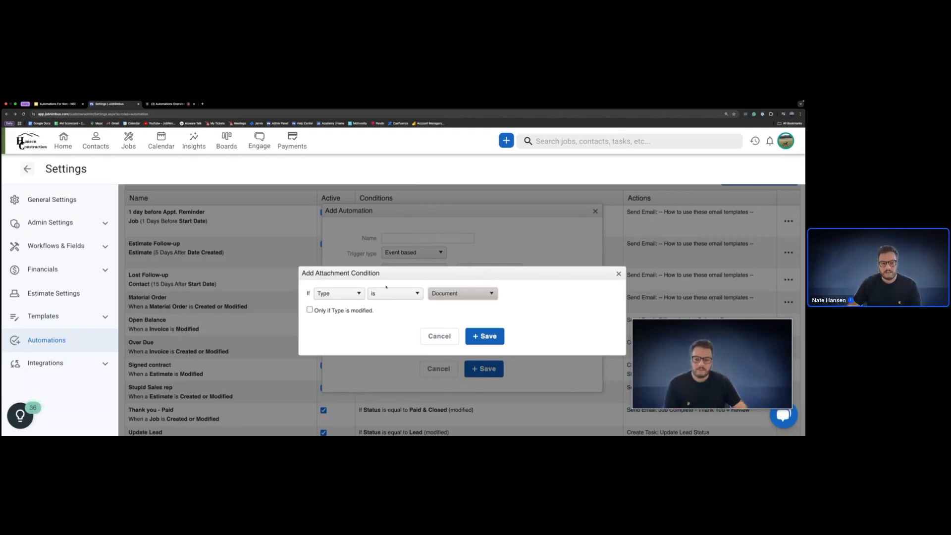
pyautogui.click(439, 336)
# - Examine the actions offered for an Attachment automation and leave without adding one
pyautogui.click(559, 336)
pyautogui.click(431, 301)
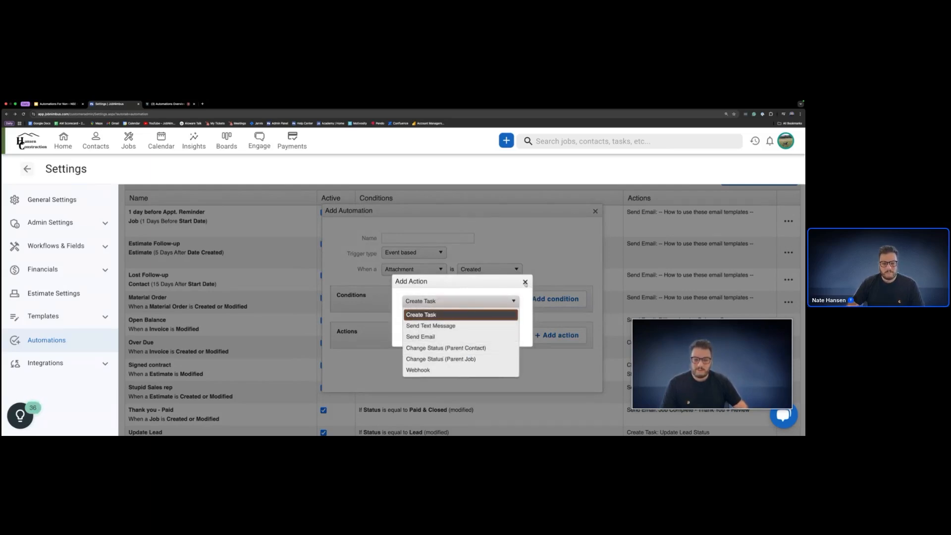
pyautogui.click(525, 281)
# - Change the trigger record to Activity and examine the Type values available for an Activity condition
pyautogui.click(418, 268)
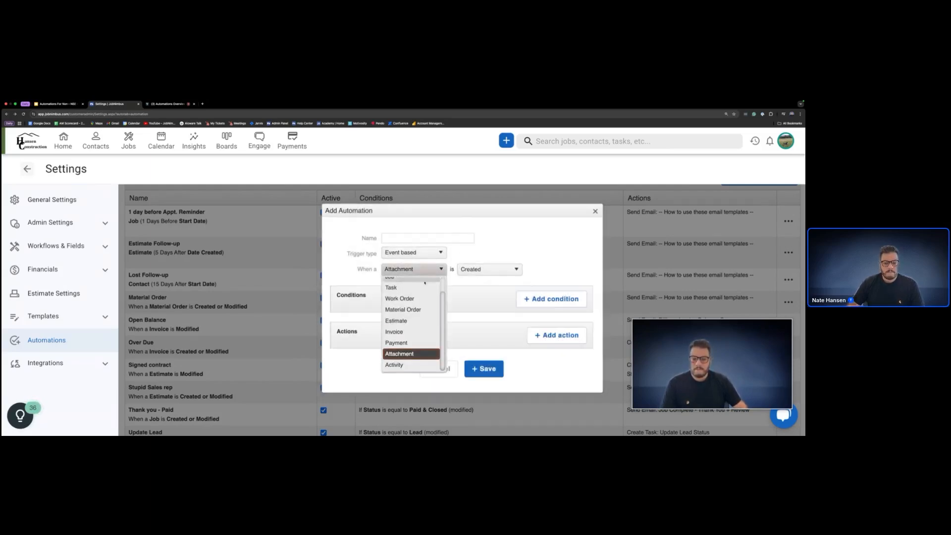
pyautogui.click(396, 364)
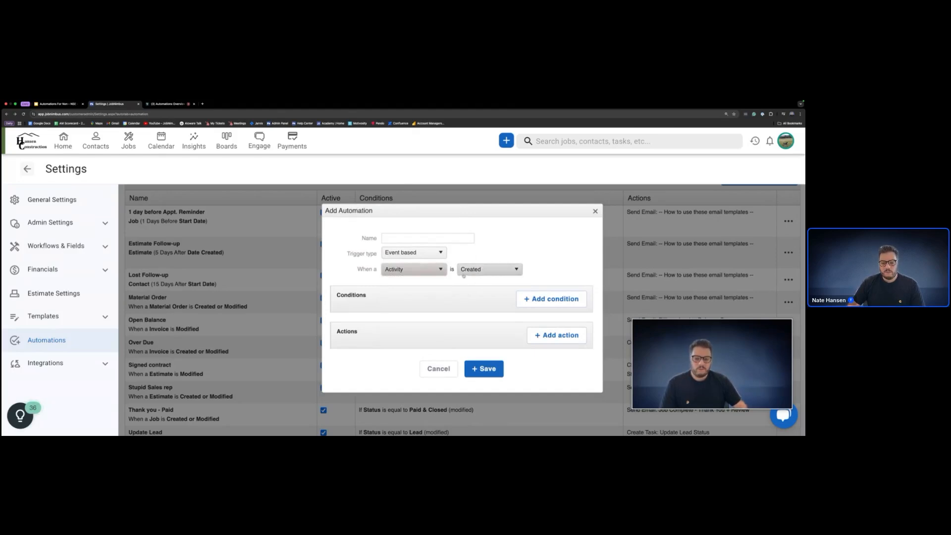
pyautogui.click(551, 299)
pyautogui.click(353, 295)
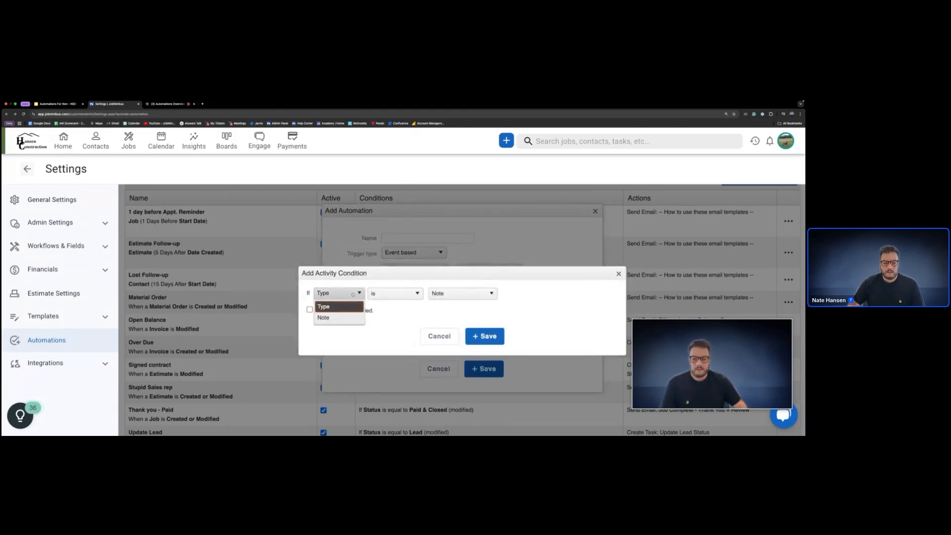
pyautogui.click(462, 293)
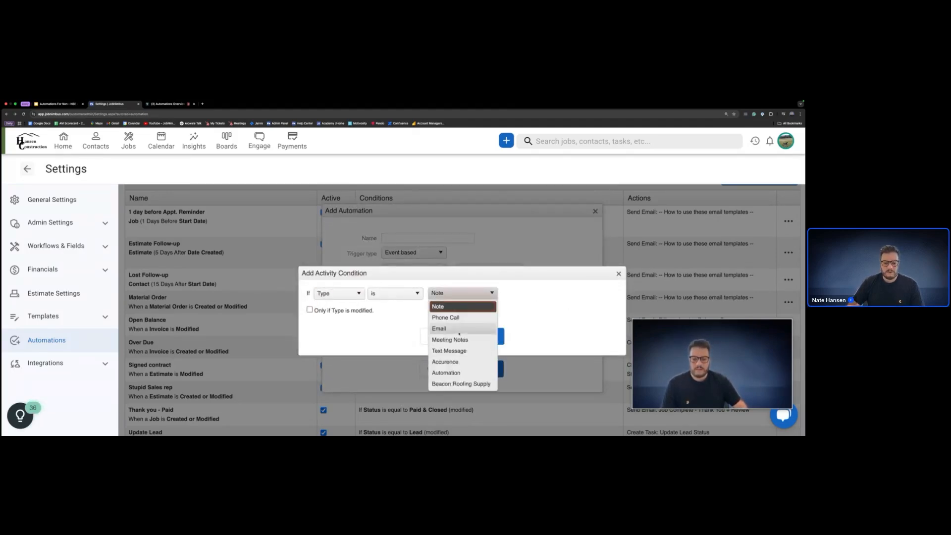
pyautogui.scroll(-1, 466, 341)
pyautogui.click(447, 282)
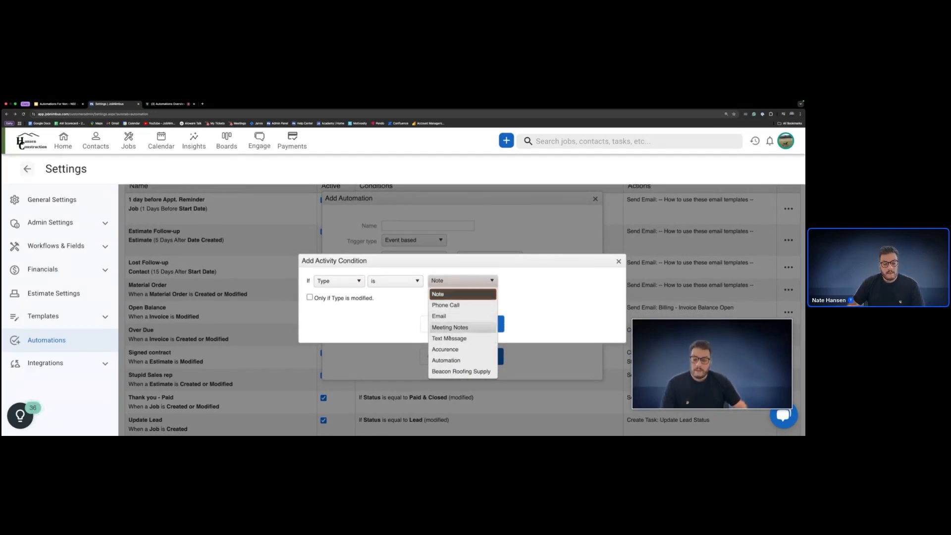
pyautogui.click(518, 318)
# - Switch the Activity condition from Type to Note and examine the full list of note values offered
pyautogui.click(346, 280)
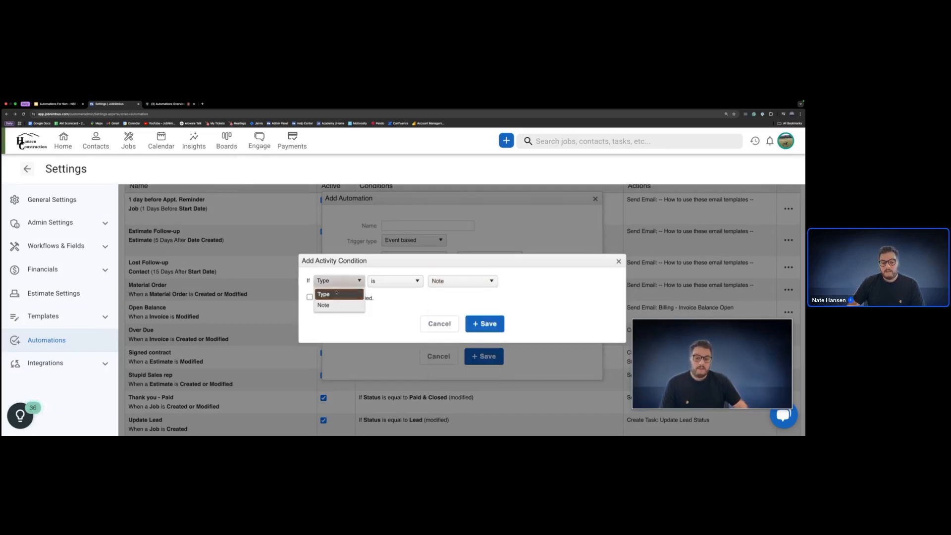
pyautogui.click(347, 297)
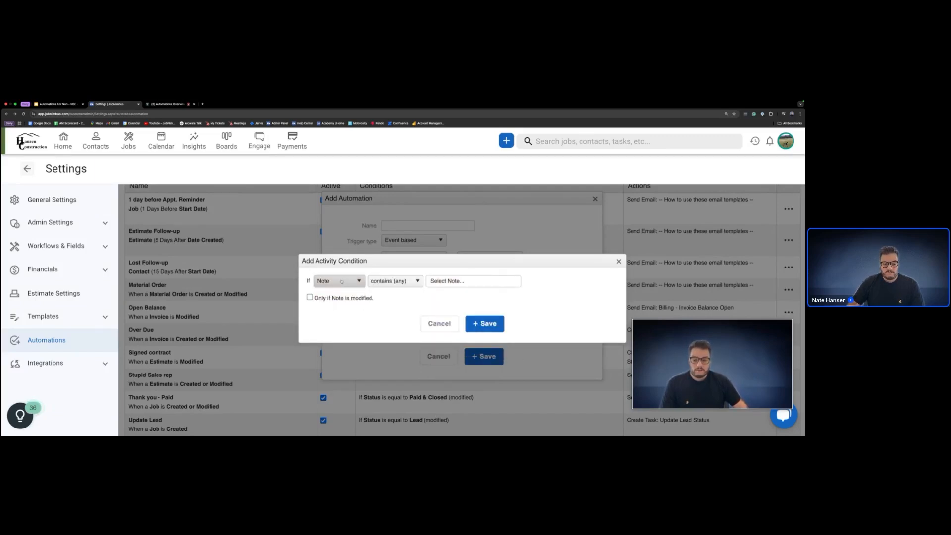
pyautogui.click(458, 280)
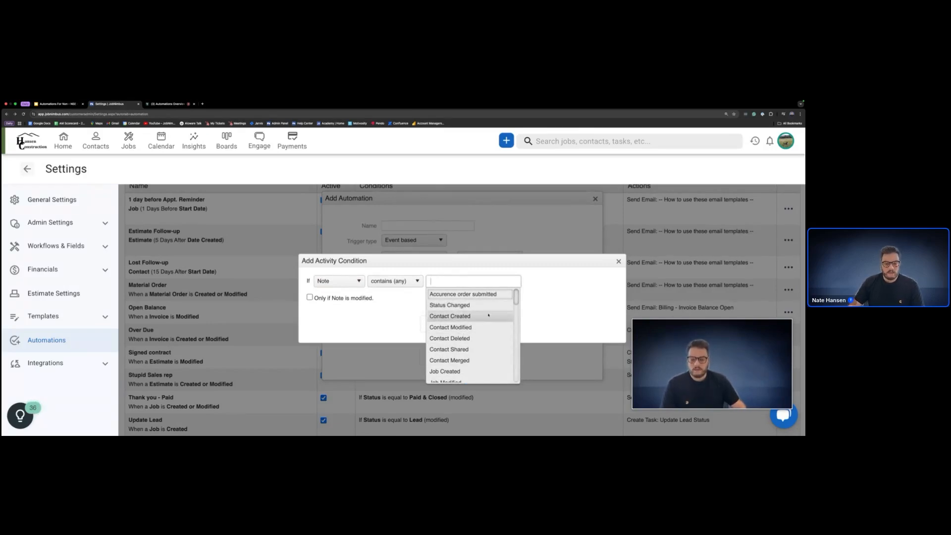
pyautogui.scroll(-1, 488, 319)
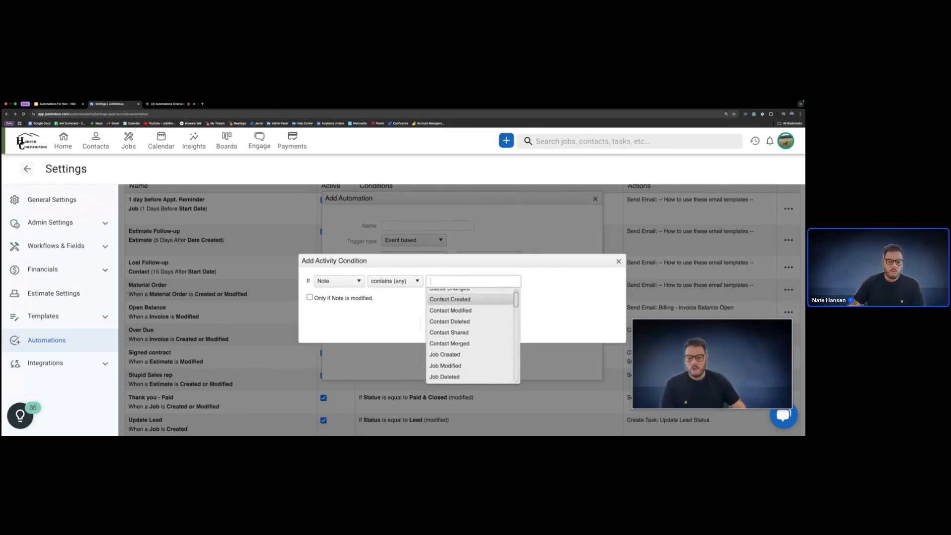
pyautogui.scroll(1, 441, 306)
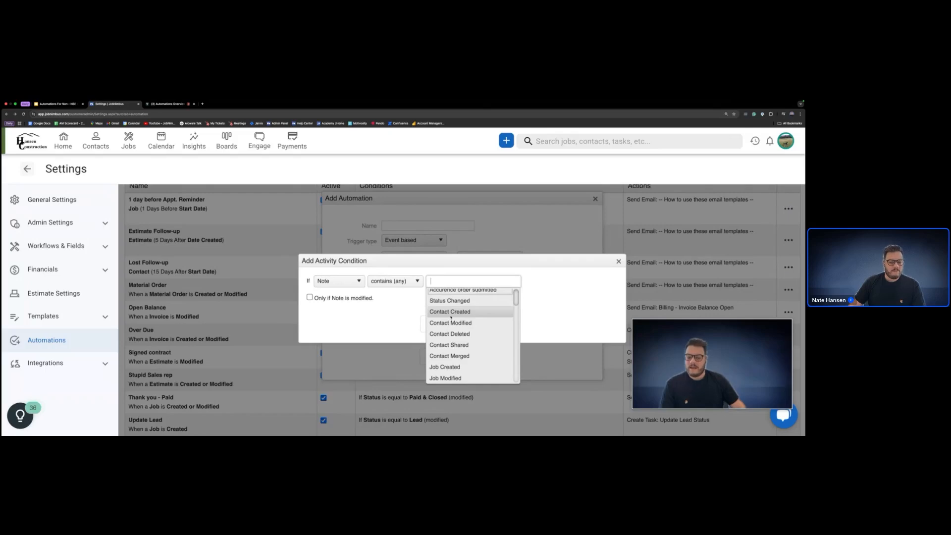
pyautogui.scroll(-4, 452, 322)
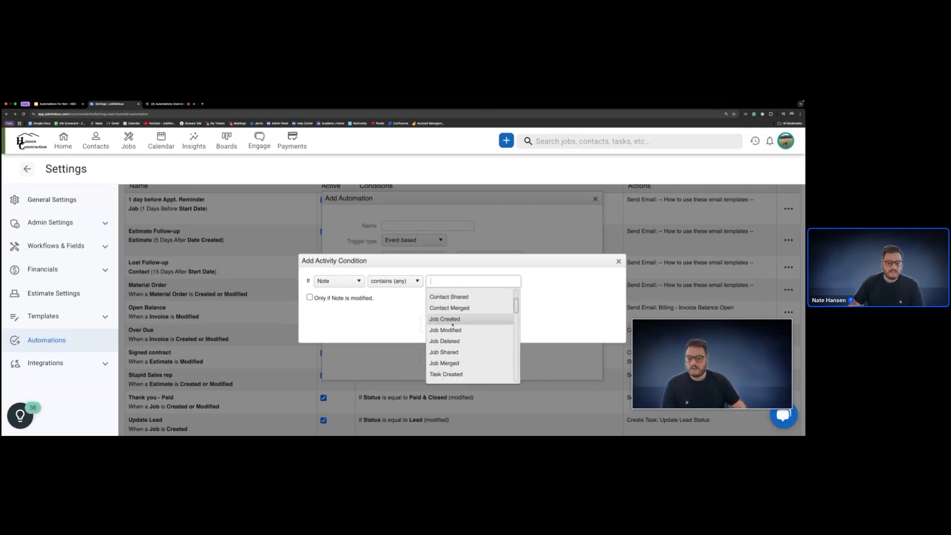
pyautogui.scroll(4, 454, 324)
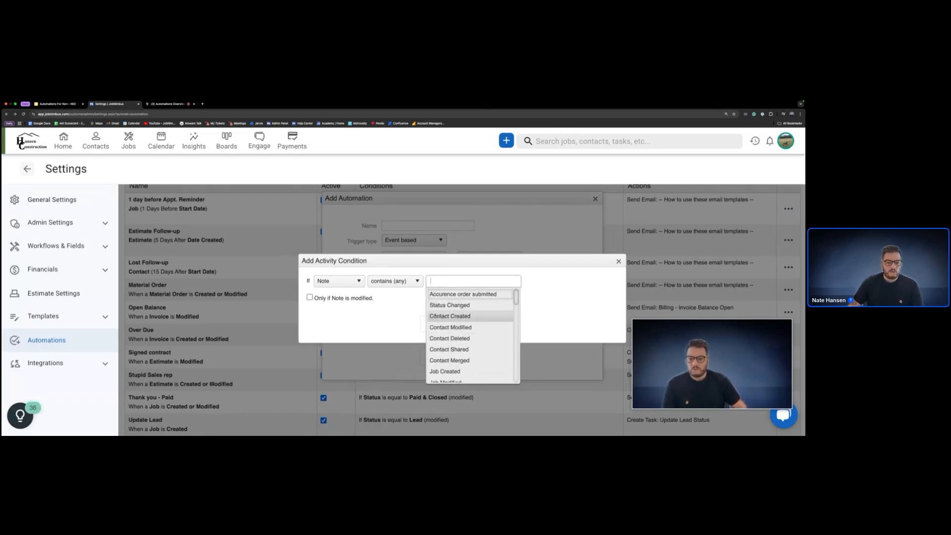
pyautogui.scroll(-8, 461, 350)
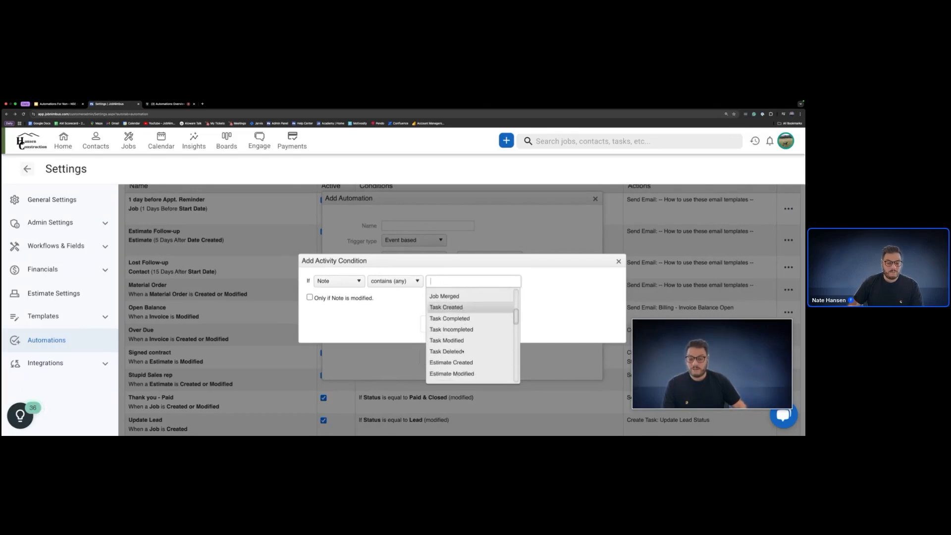
pyautogui.scroll(-6, 460, 350)
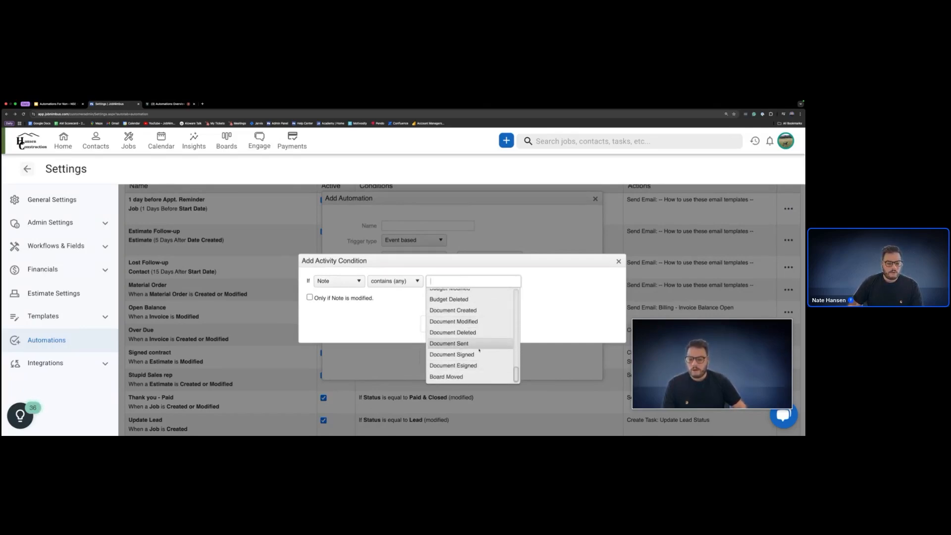
pyautogui.scroll(-1, 458, 372)
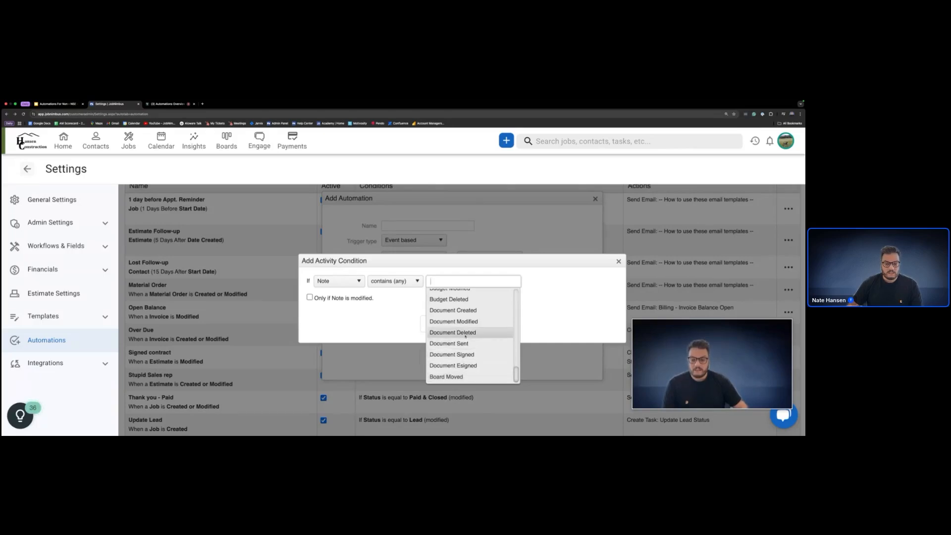
# - Add an Activity condition where Note contains (any) Payment Applied
pyautogui.scroll(1, 460, 322)
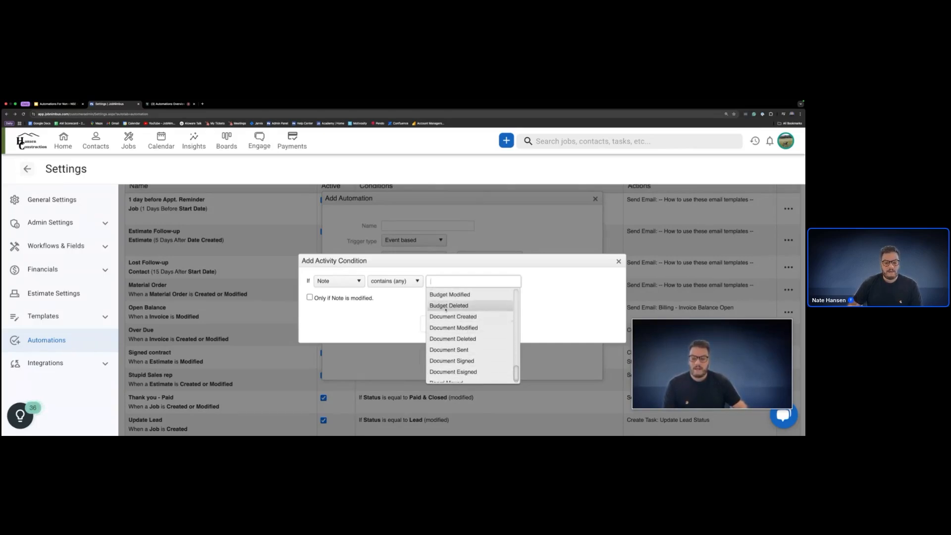
pyautogui.scroll(3, 451, 322)
pyautogui.scroll(1, 450, 322)
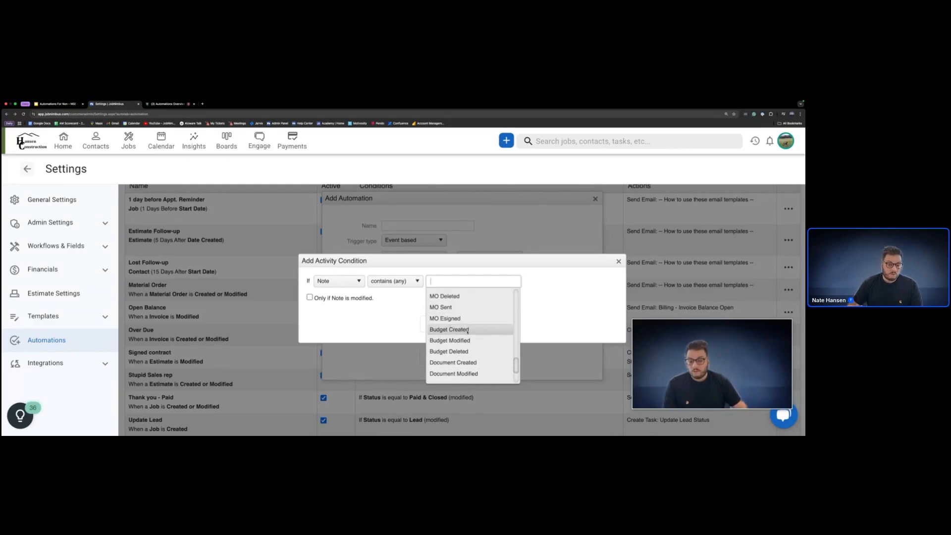
pyautogui.scroll(4, 464, 323)
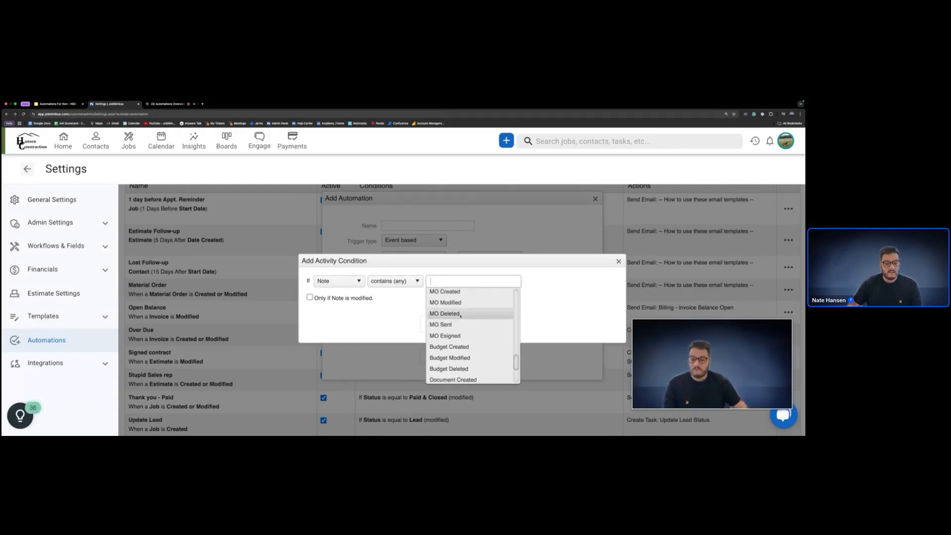
pyautogui.scroll(6, 460, 316)
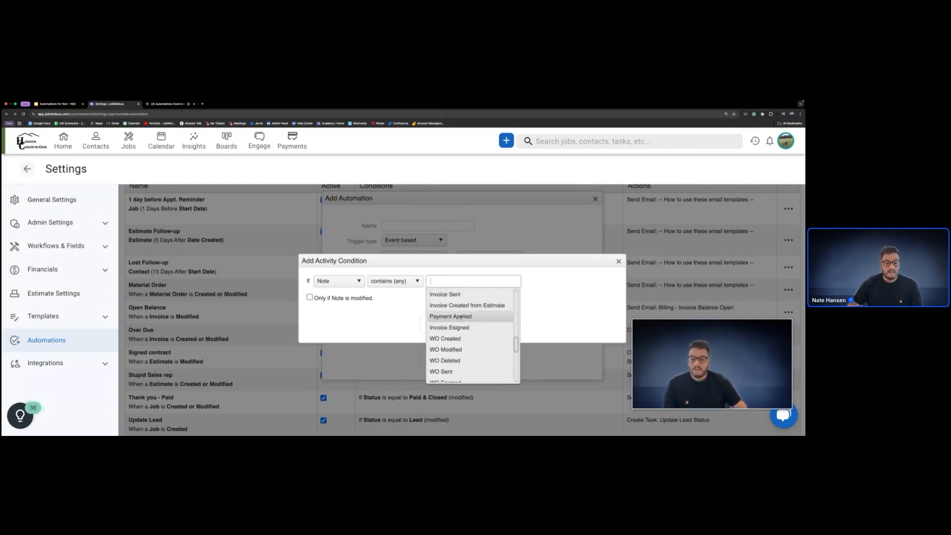
pyautogui.scroll(1, 458, 322)
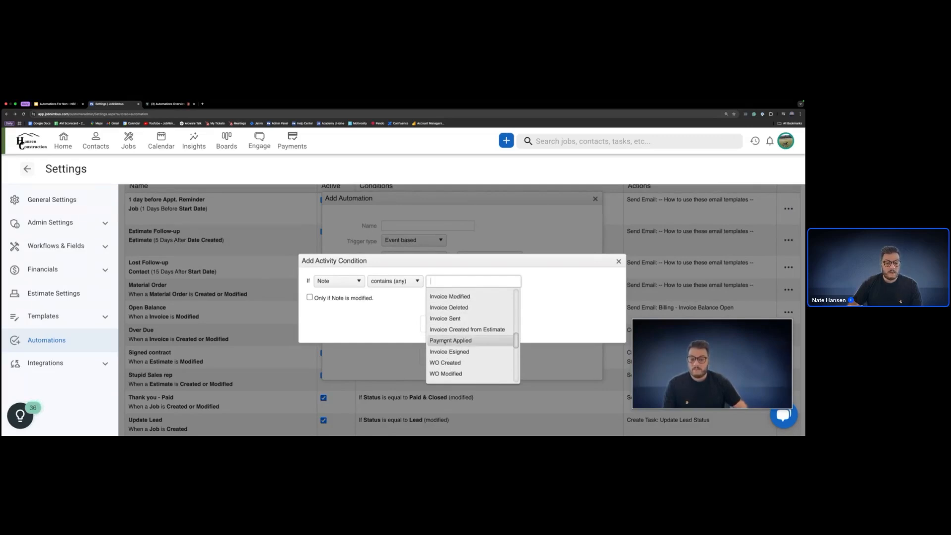
pyautogui.click(446, 341)
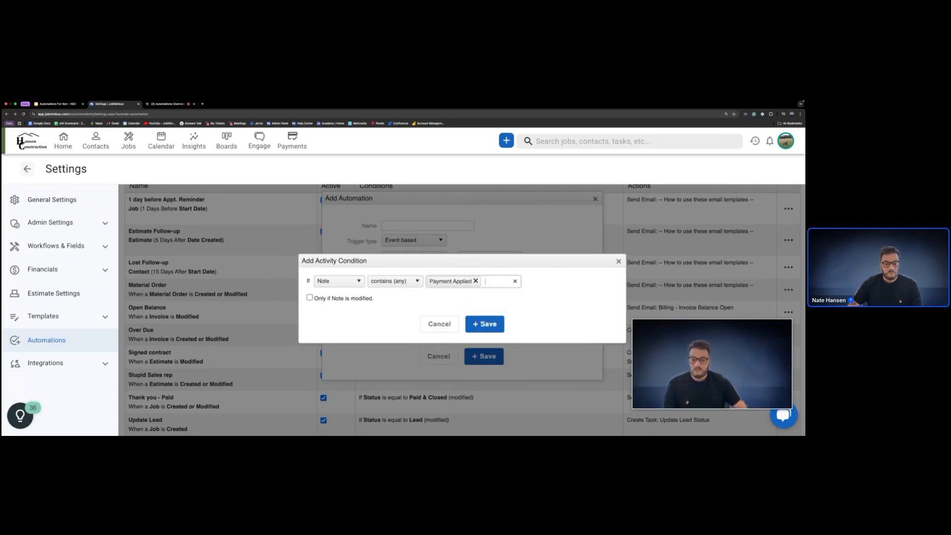
pyautogui.click(482, 323)
# - Try a Send Email action with a team member as recipient, and close the new automation without saving it
pyautogui.click(539, 370)
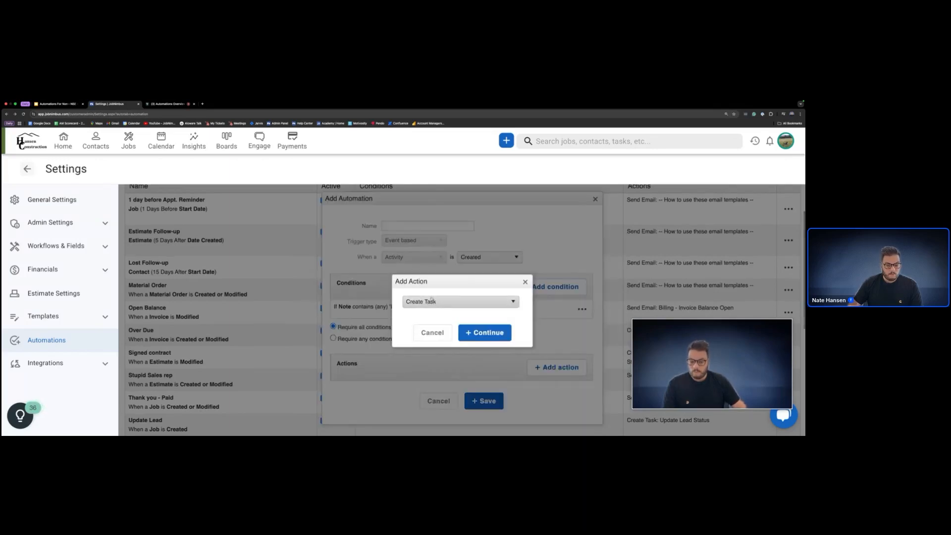
pyautogui.click(446, 301)
pyautogui.click(427, 336)
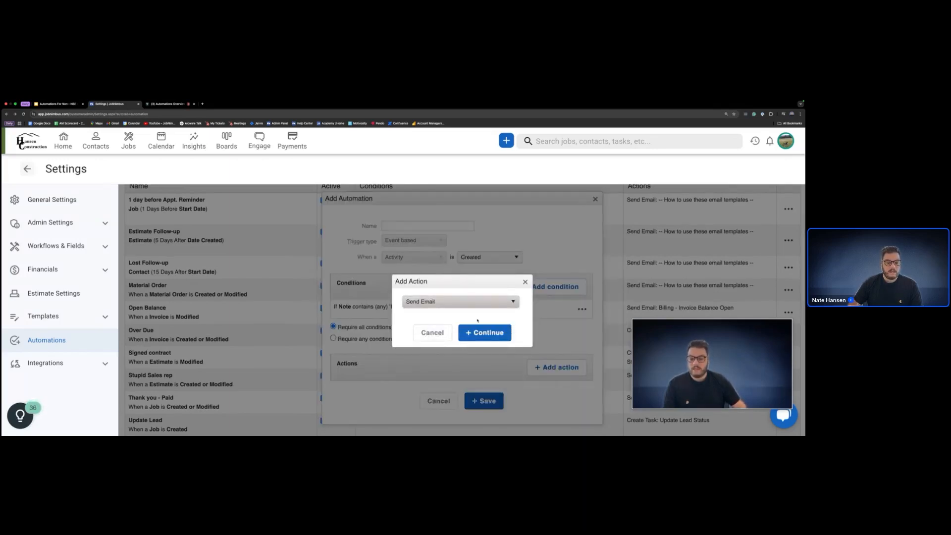
pyautogui.click(473, 331)
pyautogui.click(405, 303)
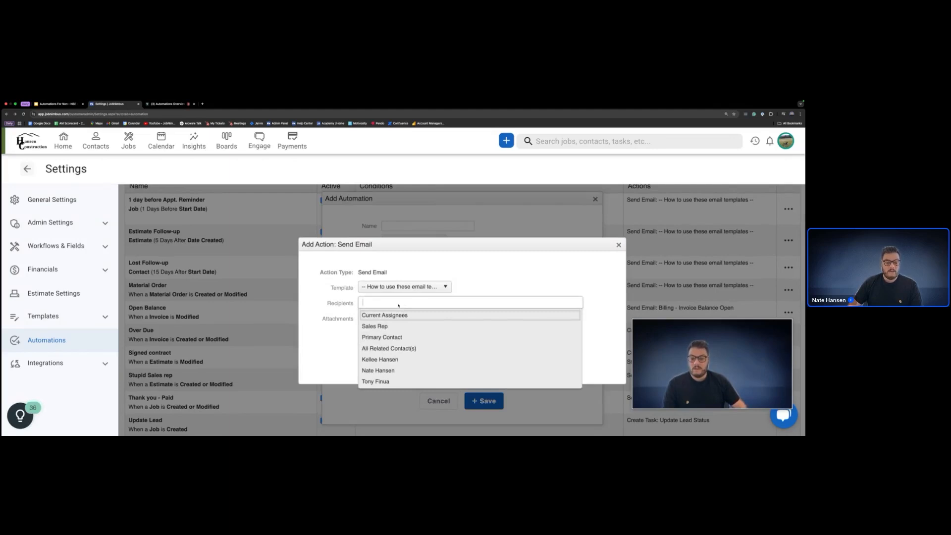
pyautogui.click(379, 370)
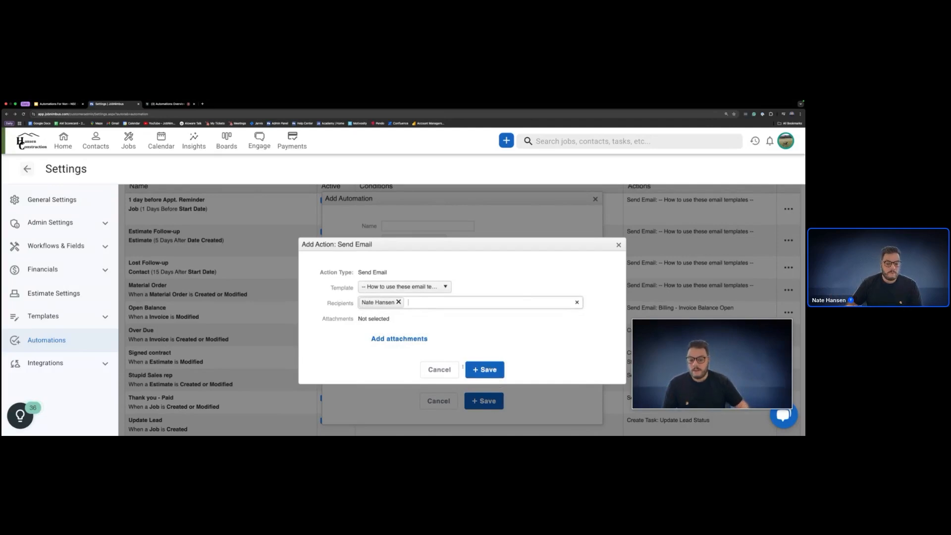
pyautogui.click(487, 370)
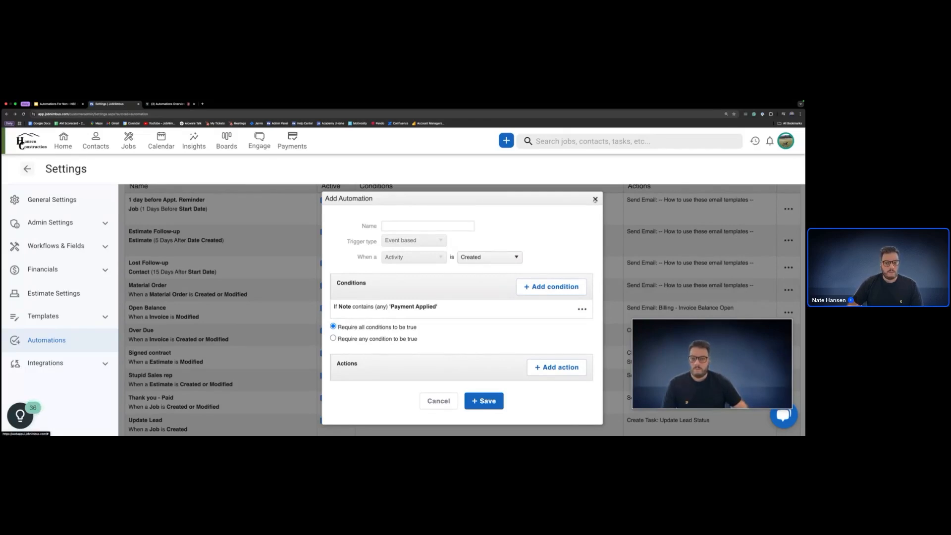
pyautogui.press('Escape')
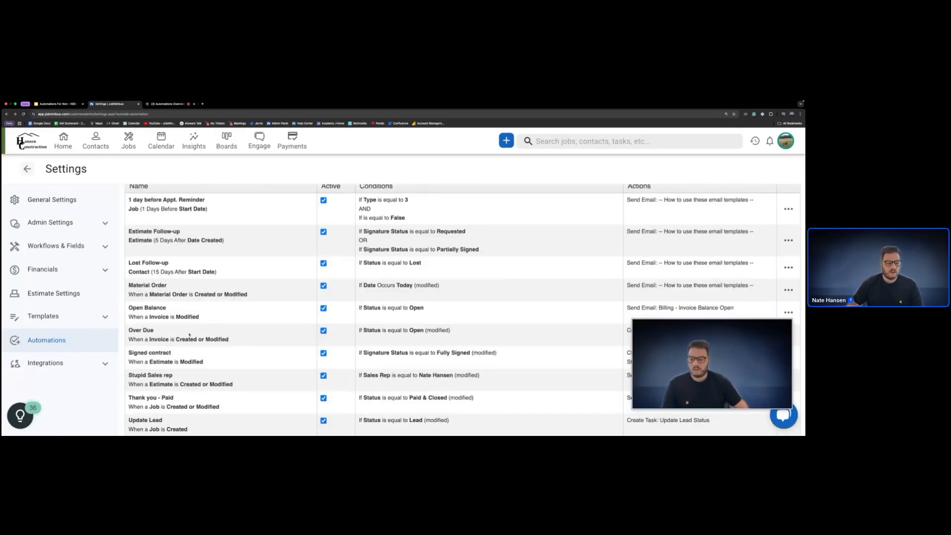
# - Go to the Help Center's Knowledge Base and open the All JobNimbus Automations article in the Automations category
pyautogui.click(20, 414)
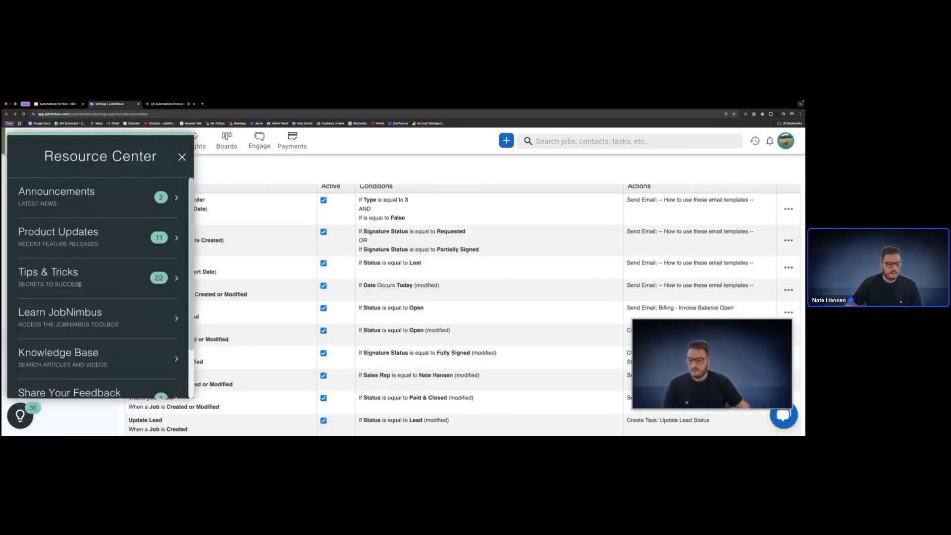
pyautogui.click(82, 363)
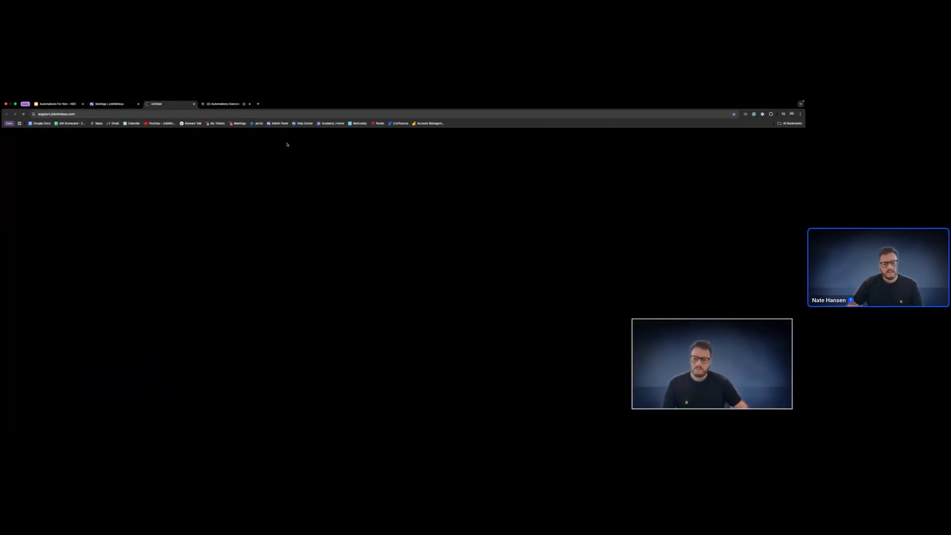
pyautogui.scroll(-4, 406, 362)
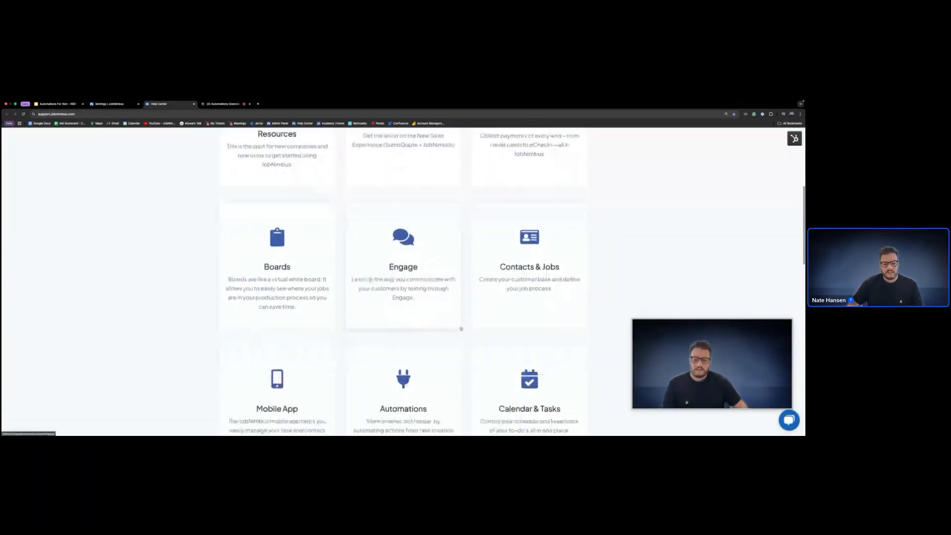
pyautogui.click(405, 362)
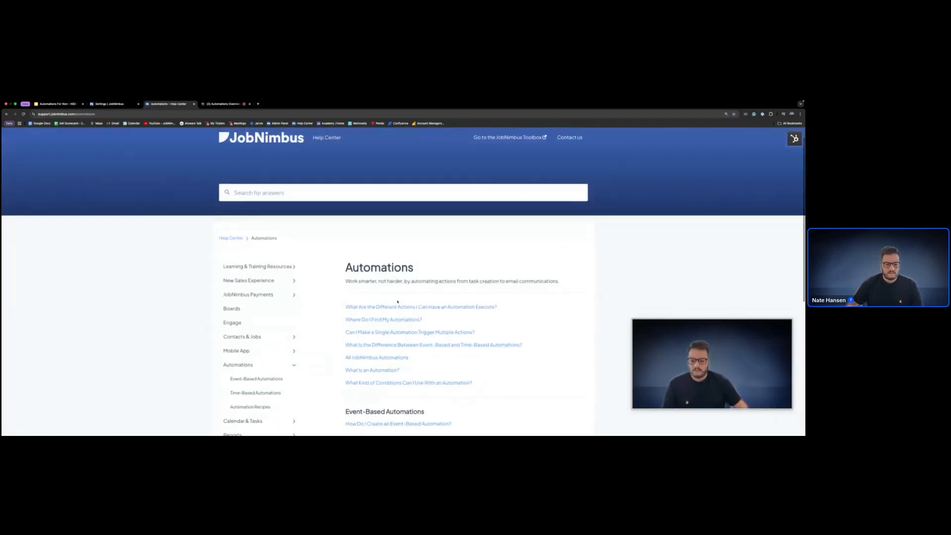
pyautogui.scroll(-1, 344, 270)
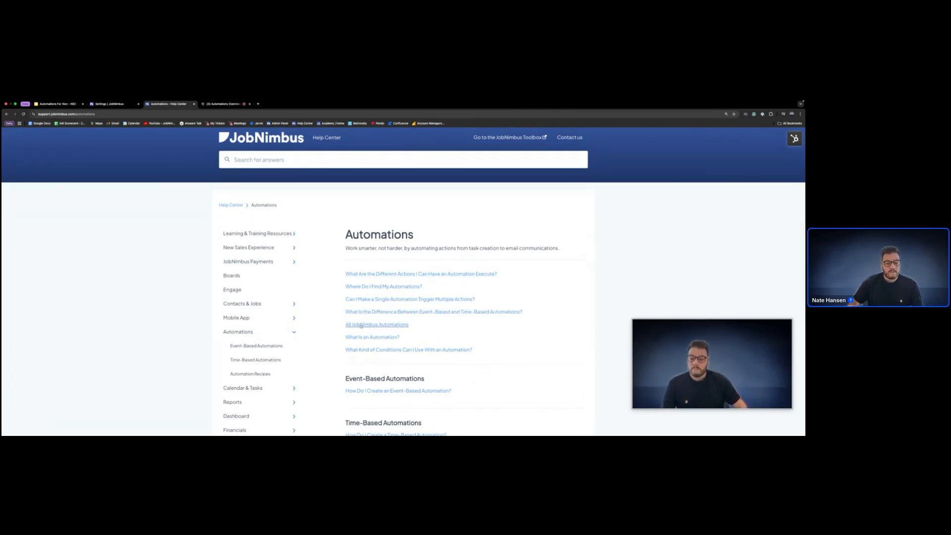
pyautogui.click(387, 326)
# - Examine the article's section list and the Contact Automations and Job Automations charts of conditions and actions
pyautogui.scroll(-3, 382, 245)
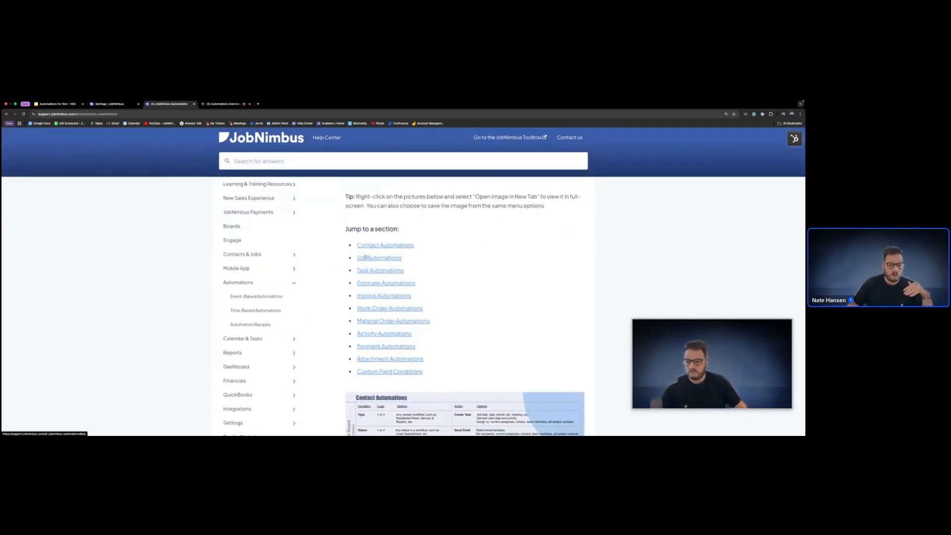
pyautogui.scroll(-4, 423, 285)
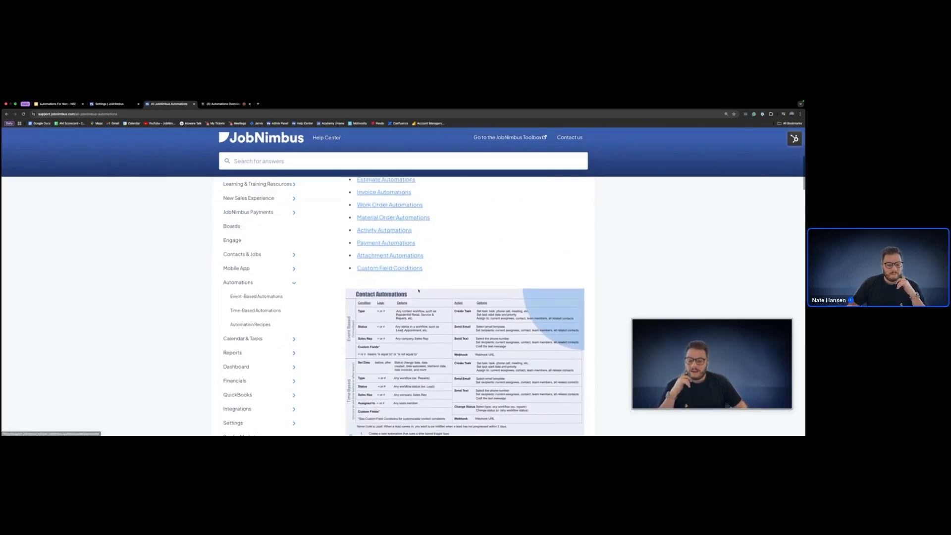
pyautogui.scroll(-2, 418, 290)
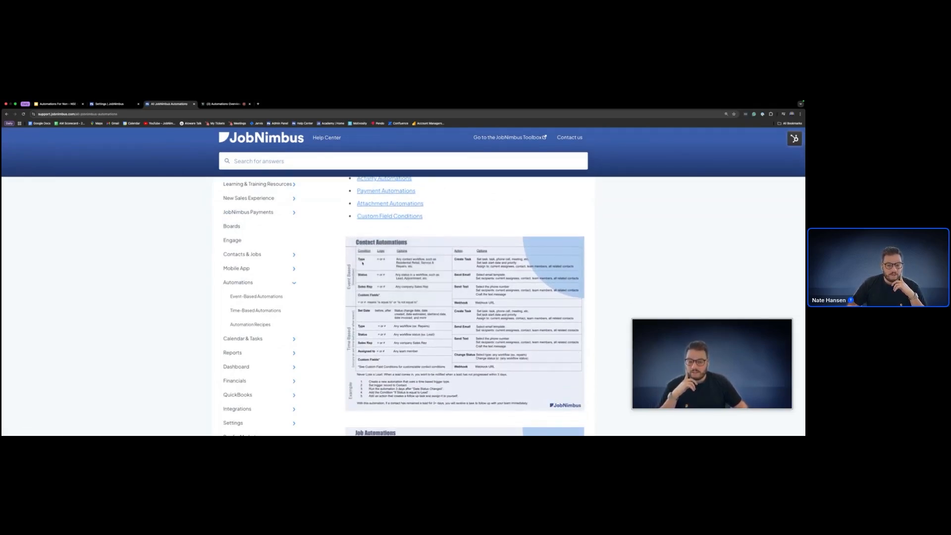
pyautogui.scroll(-1, 415, 293)
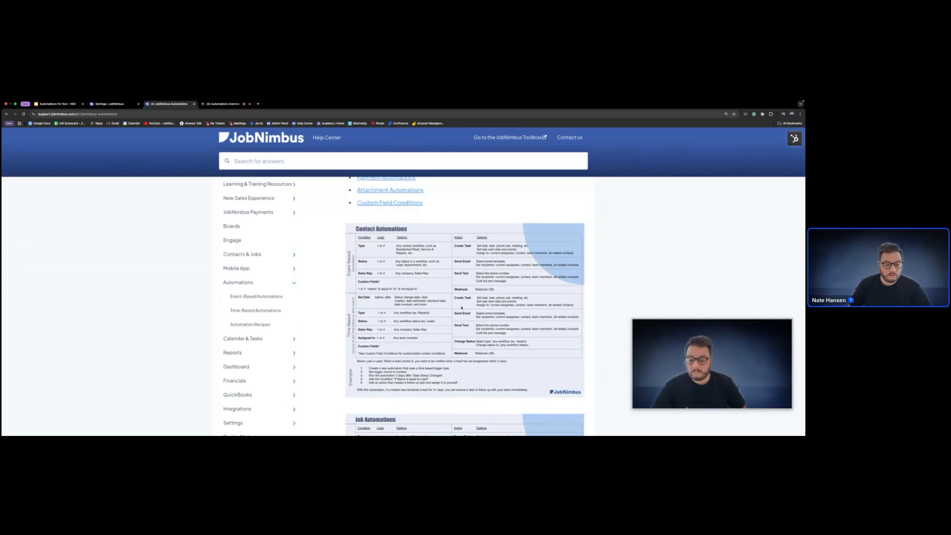
pyautogui.scroll(-1, 465, 306)
pyautogui.scroll(-5, 455, 327)
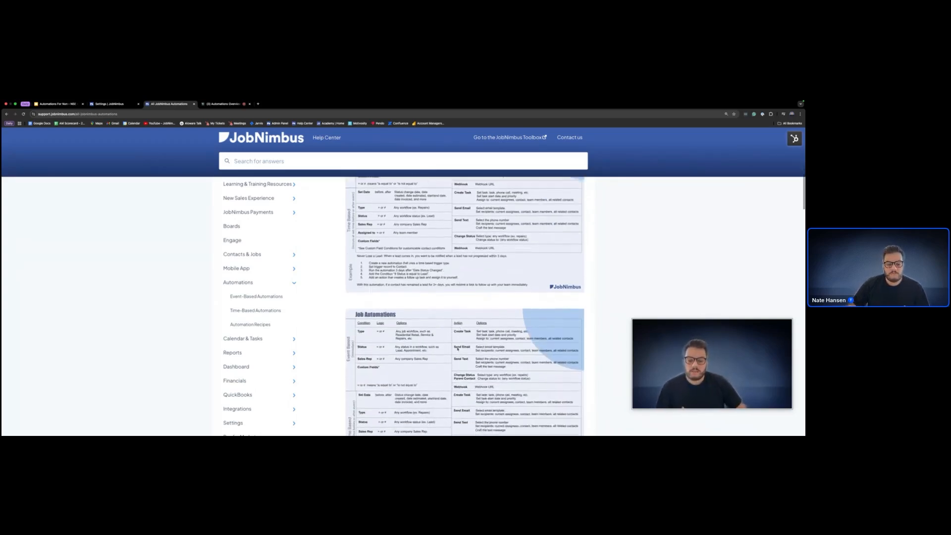
pyautogui.scroll(-2, 445, 355)
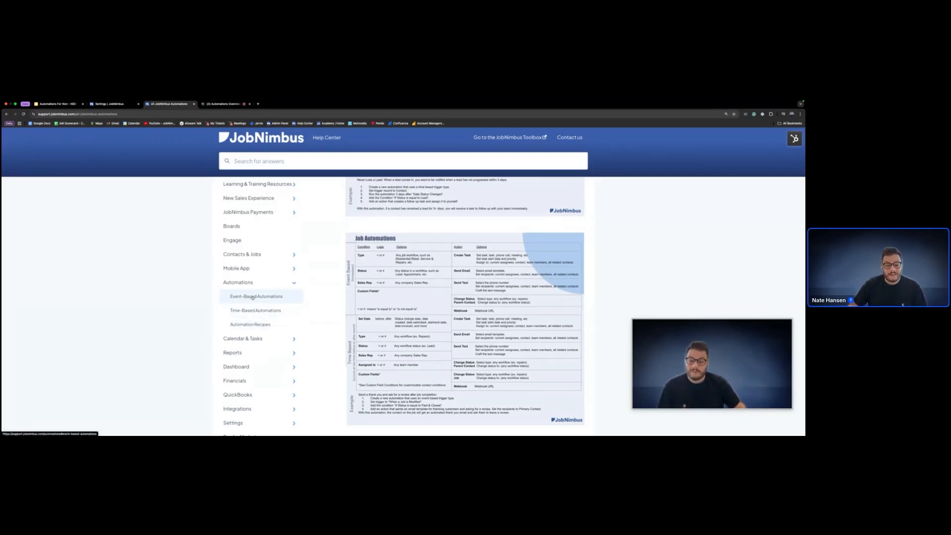
# - Open the Automation Recipes section and show its full list of articles
pyautogui.click(250, 326)
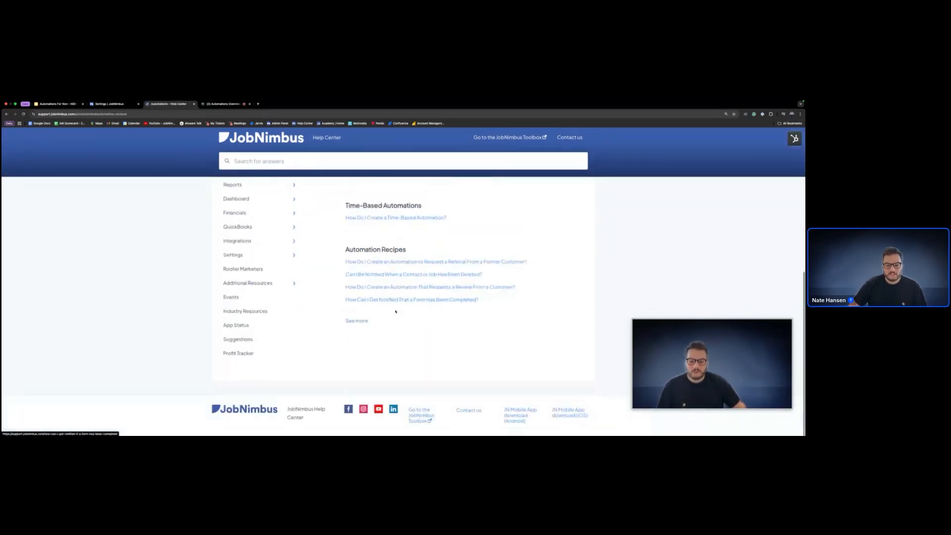
pyautogui.scroll(-1, 396, 324)
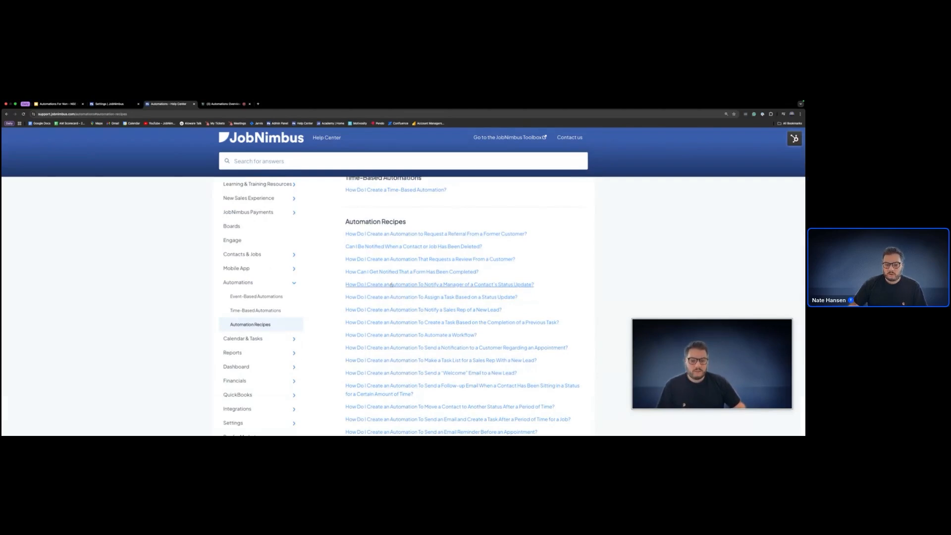
# - Open the recipe on requesting a referral from a former customer and examine its instructions and sample automation
pyautogui.scroll(-1, 377, 282)
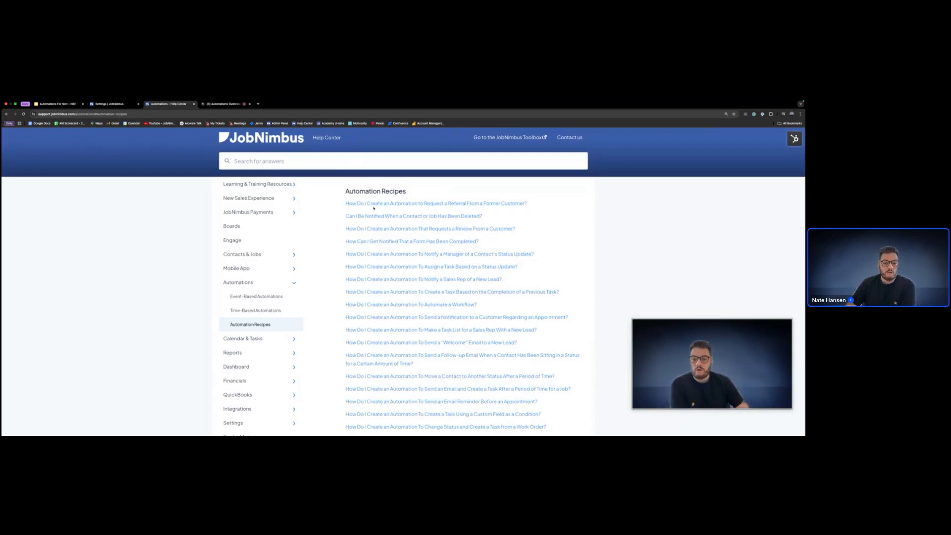
pyautogui.click(483, 203)
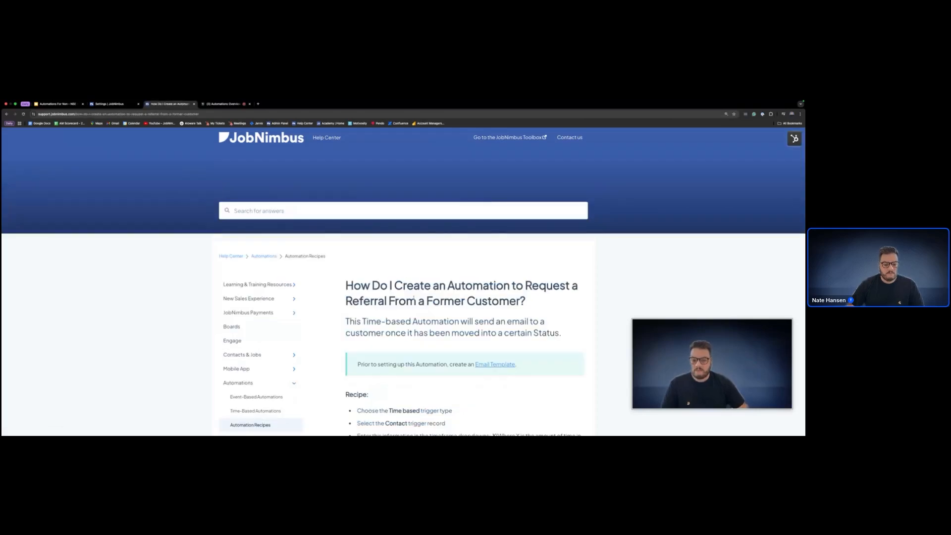
pyautogui.scroll(-1, 429, 303)
pyautogui.scroll(-1, 428, 302)
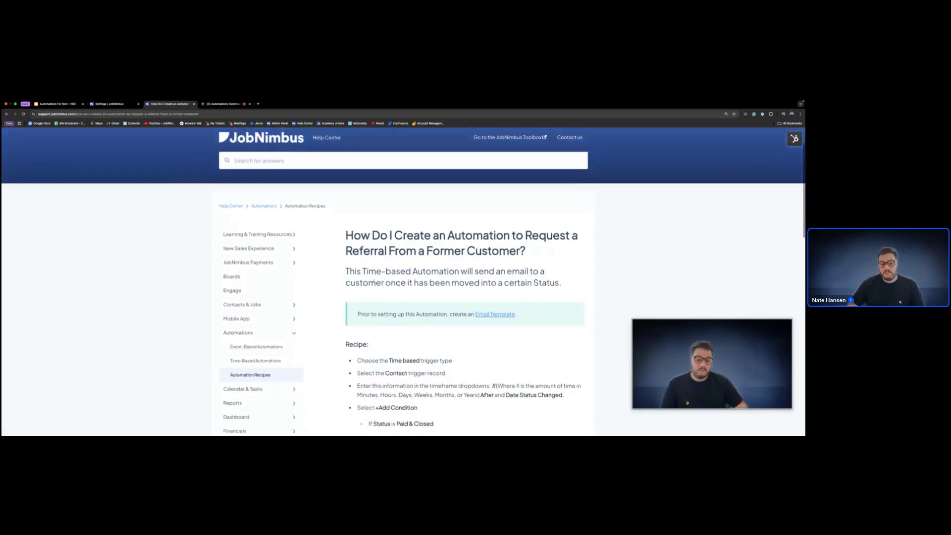
pyautogui.scroll(-3, 395, 259)
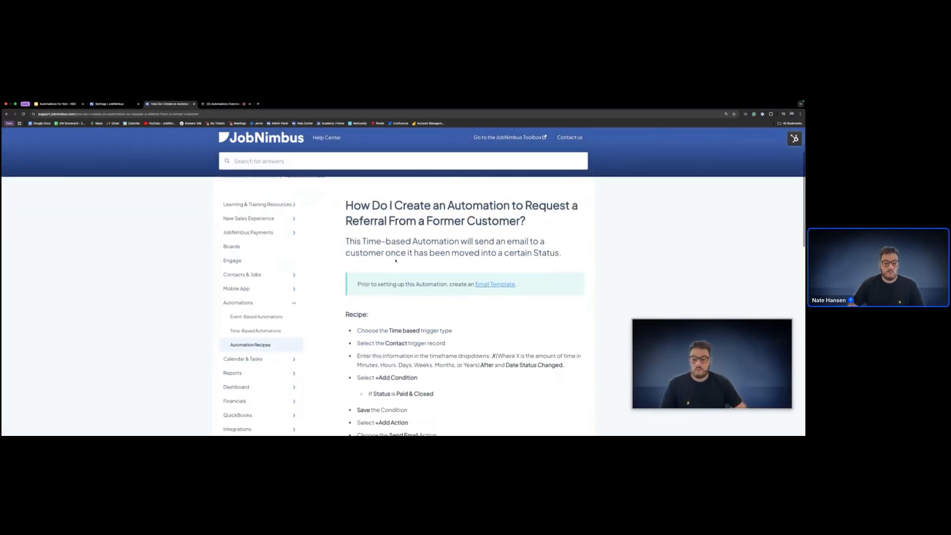
pyautogui.scroll(-1, 383, 297)
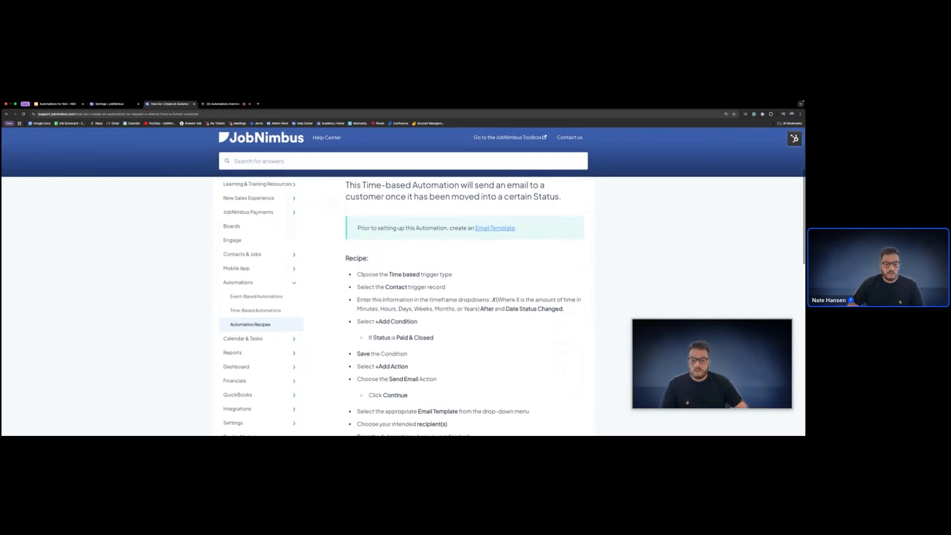
pyautogui.scroll(-1, 403, 280)
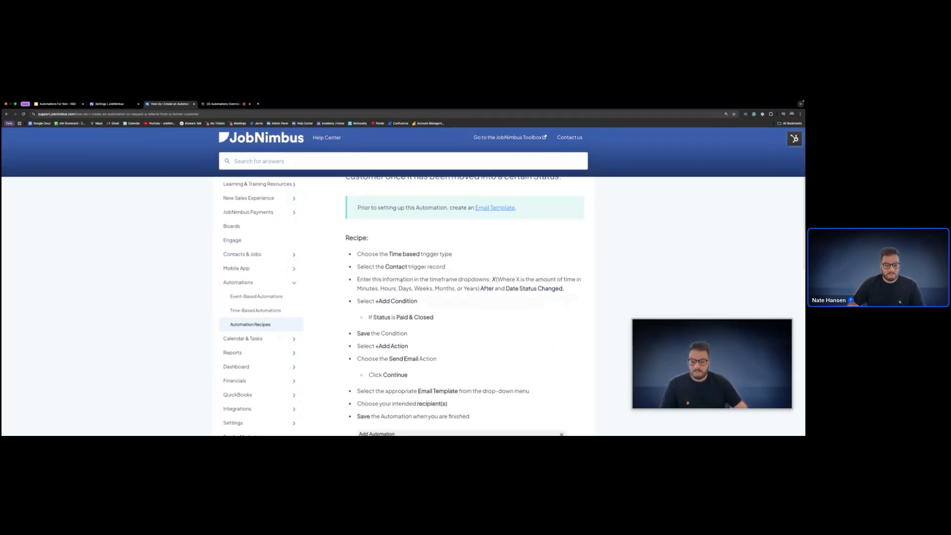
pyautogui.scroll(-2, 386, 267)
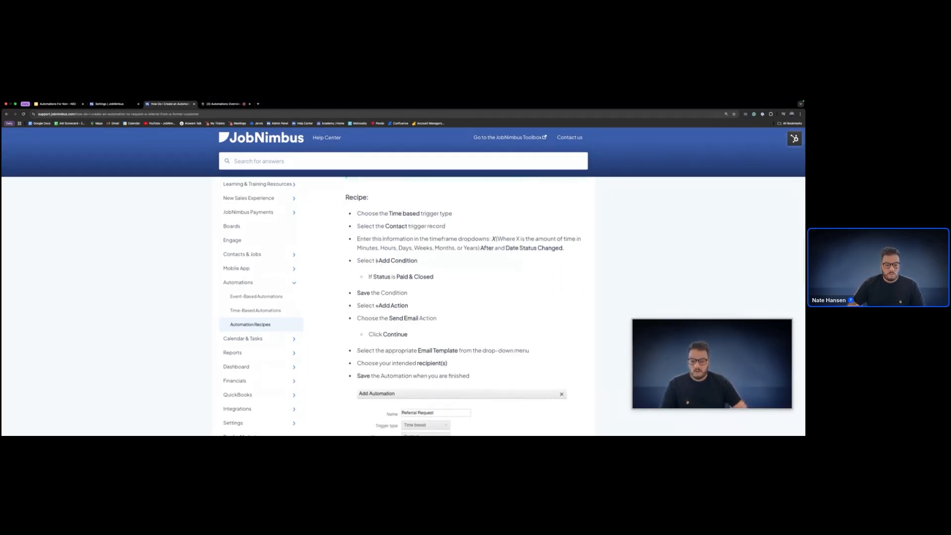
pyautogui.scroll(-6, 419, 293)
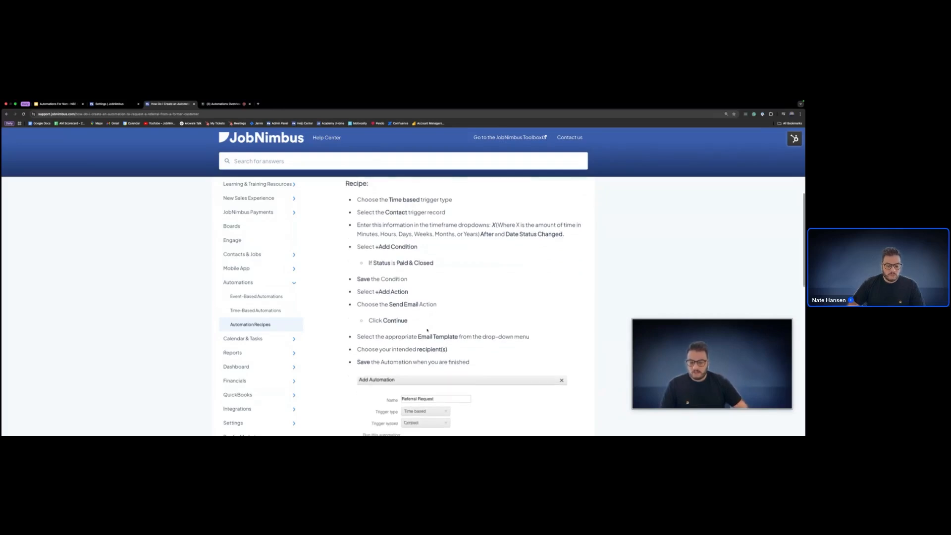
pyautogui.scroll(-1, 426, 330)
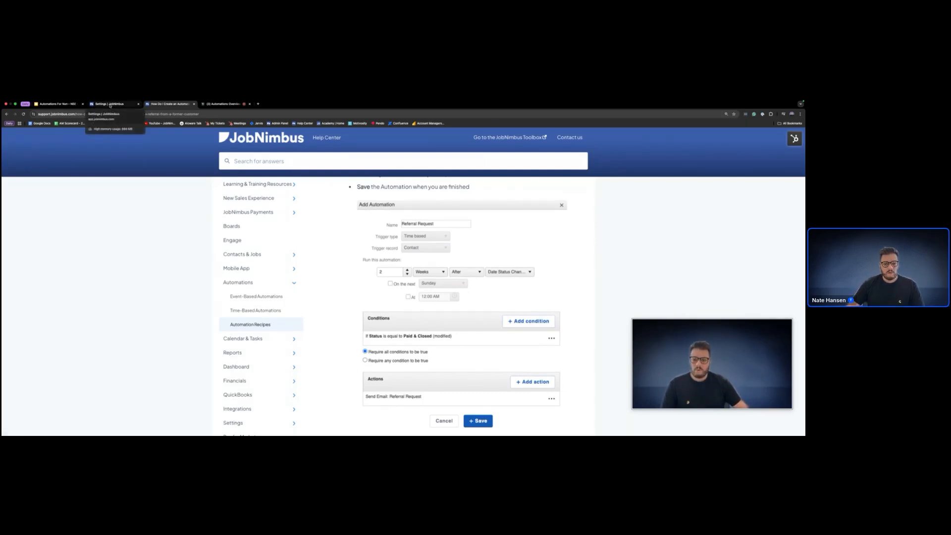
# - Switch back to the automations list in the JobNimbus settings
pyautogui.click(110, 105)
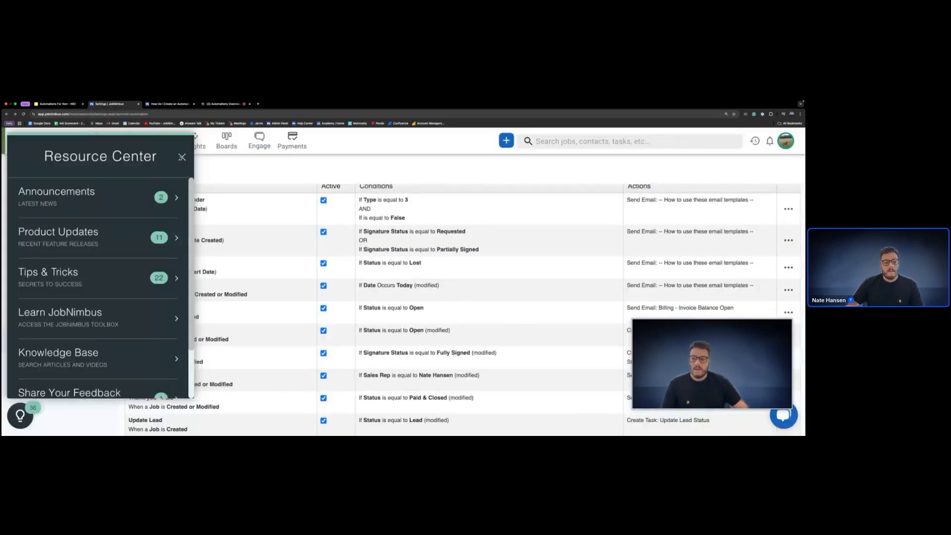